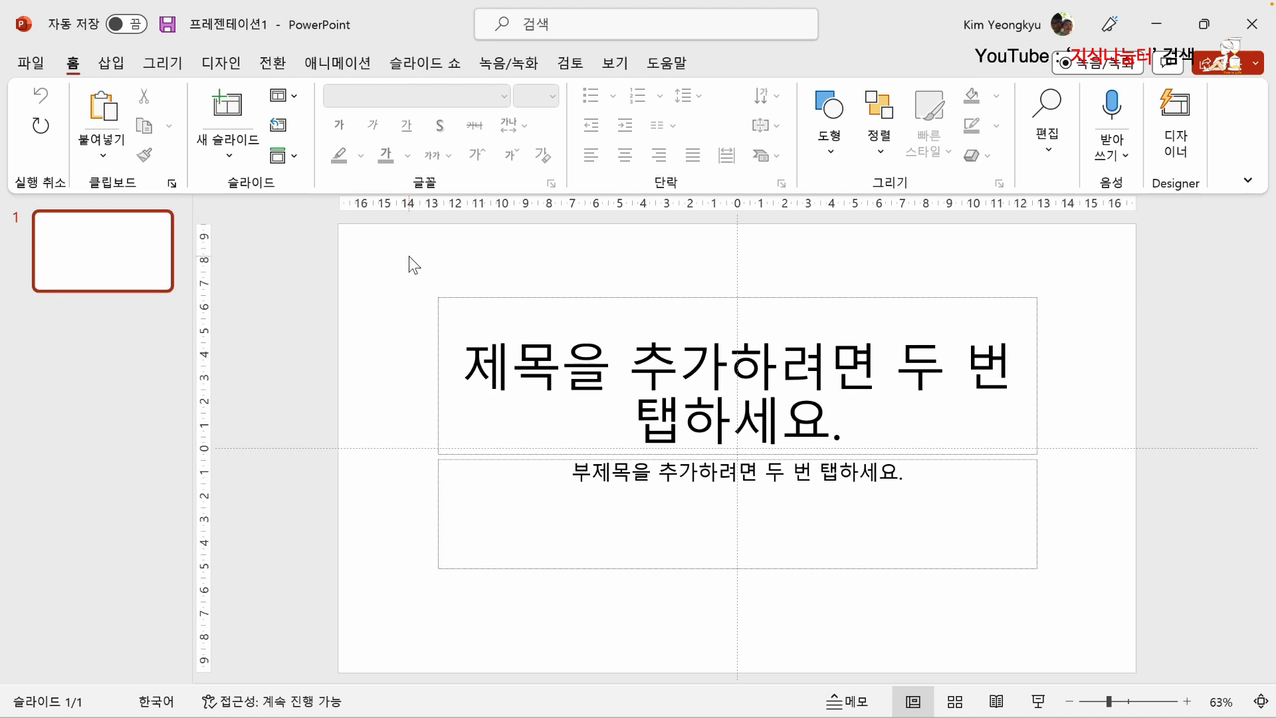
Start a new photo album and insert all the pictures from the 사이버불링 folder in Downloads.
{"action": "left_click", "coordinate": [108, 67]}
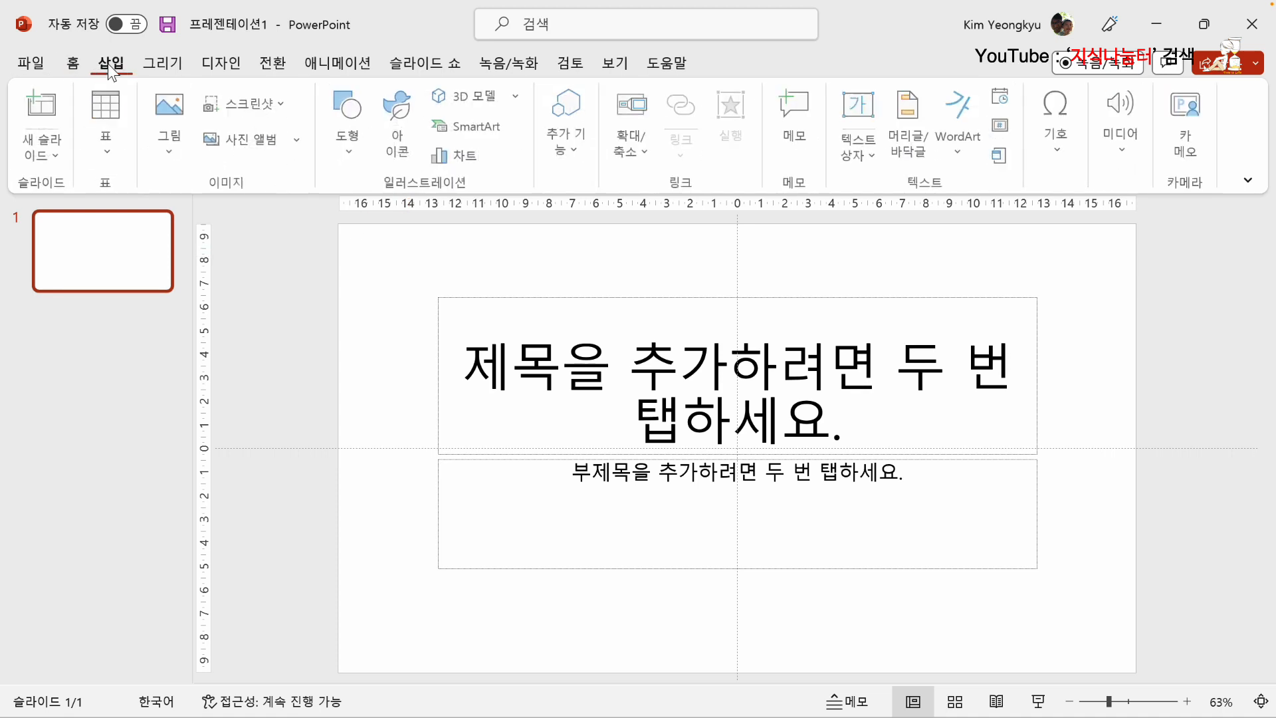
{"action": "left_click", "coordinate": [245, 142]}
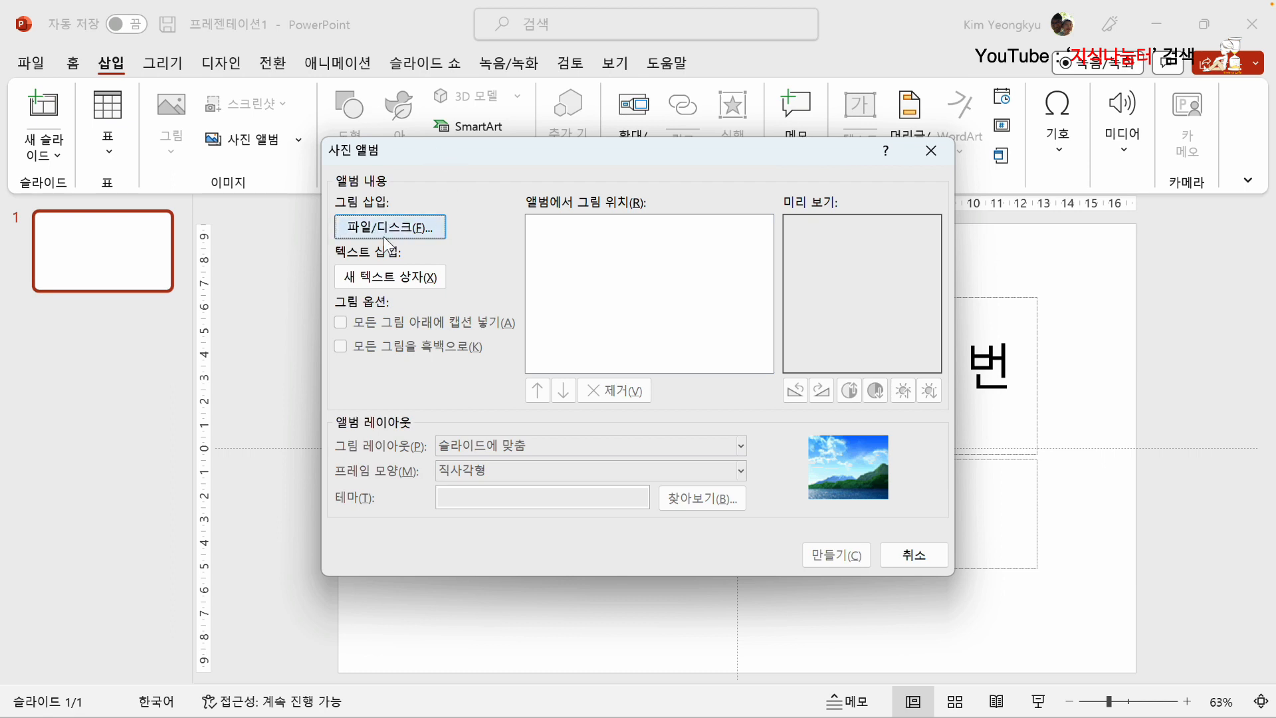
{"action": "left_click", "coordinate": [412, 228]}
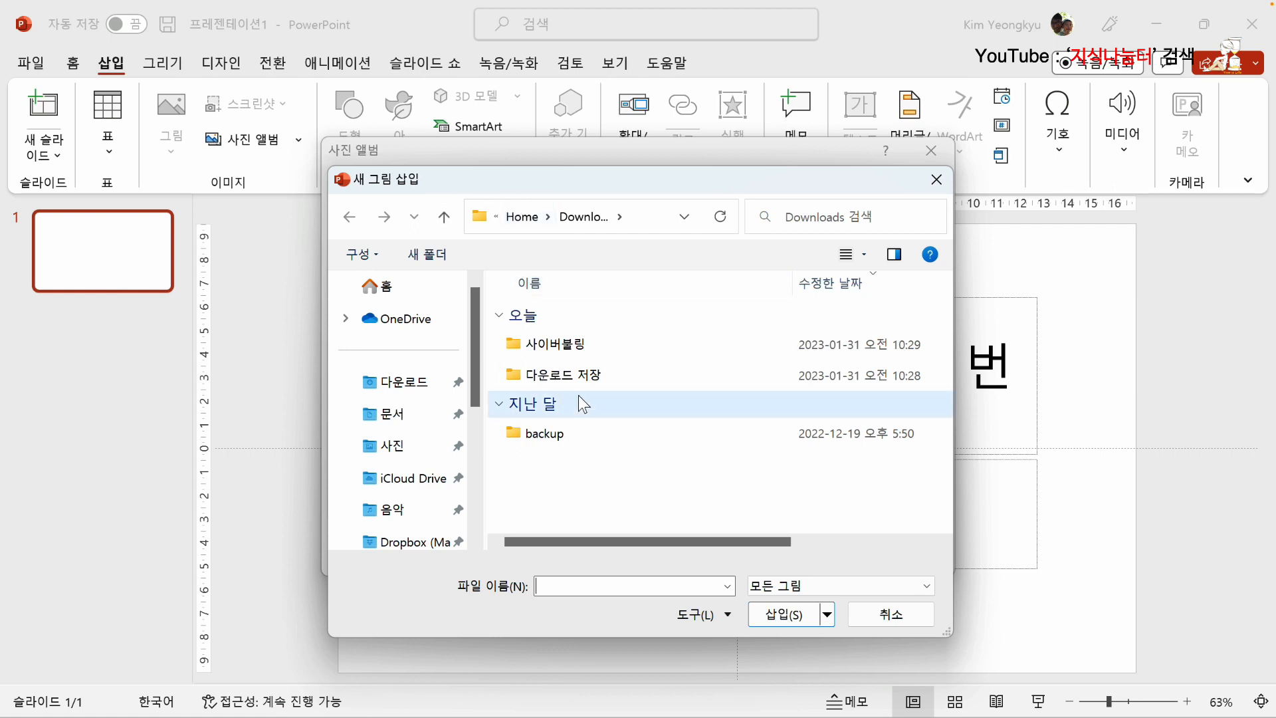
{"action": "double_click", "coordinate": [561, 346]}
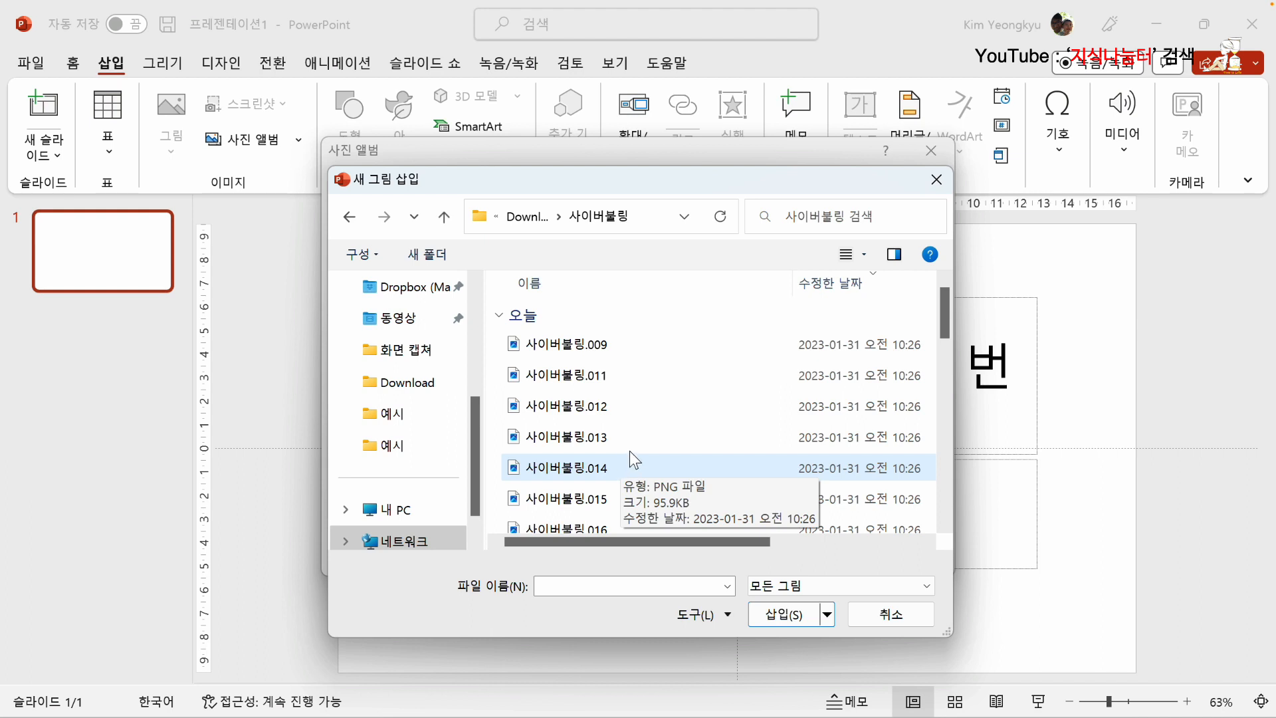
{"action": "key", "text": "ctrl+a"}
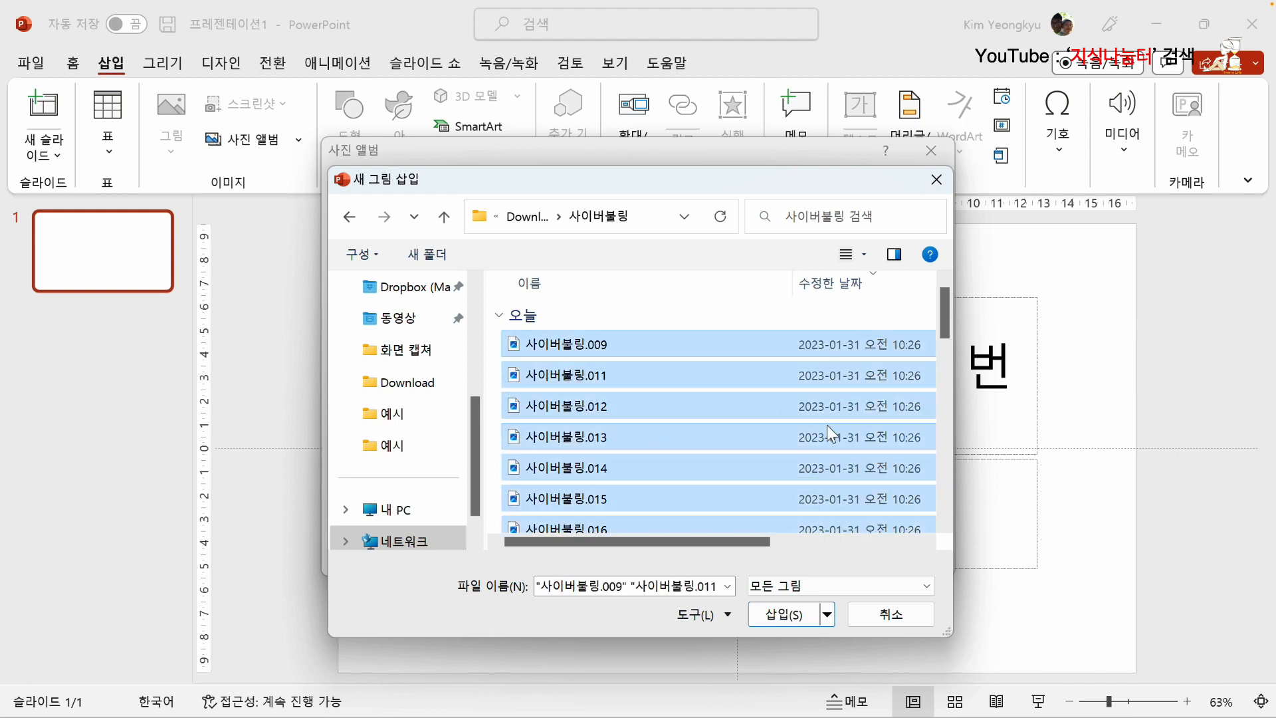
{"action": "scroll", "coordinate": [827, 425], "scroll_direction": "down", "scroll_amount": 5}
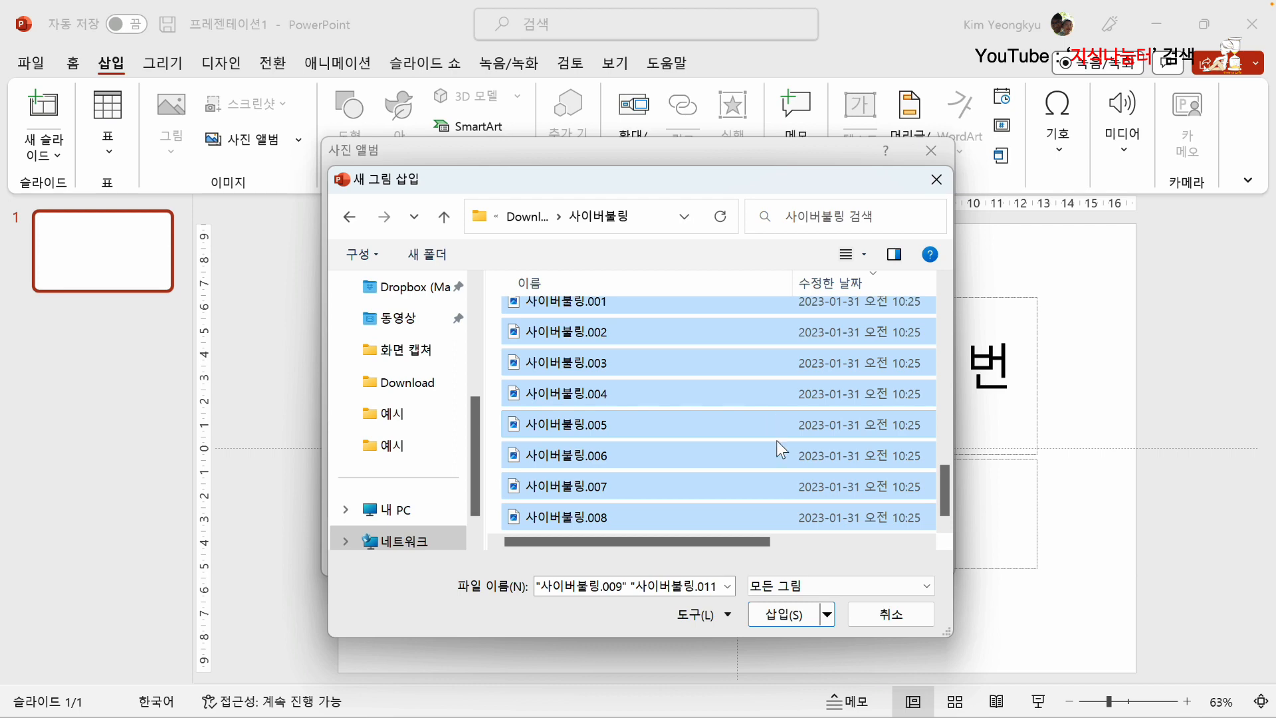
{"action": "left_click", "coordinate": [778, 618]}
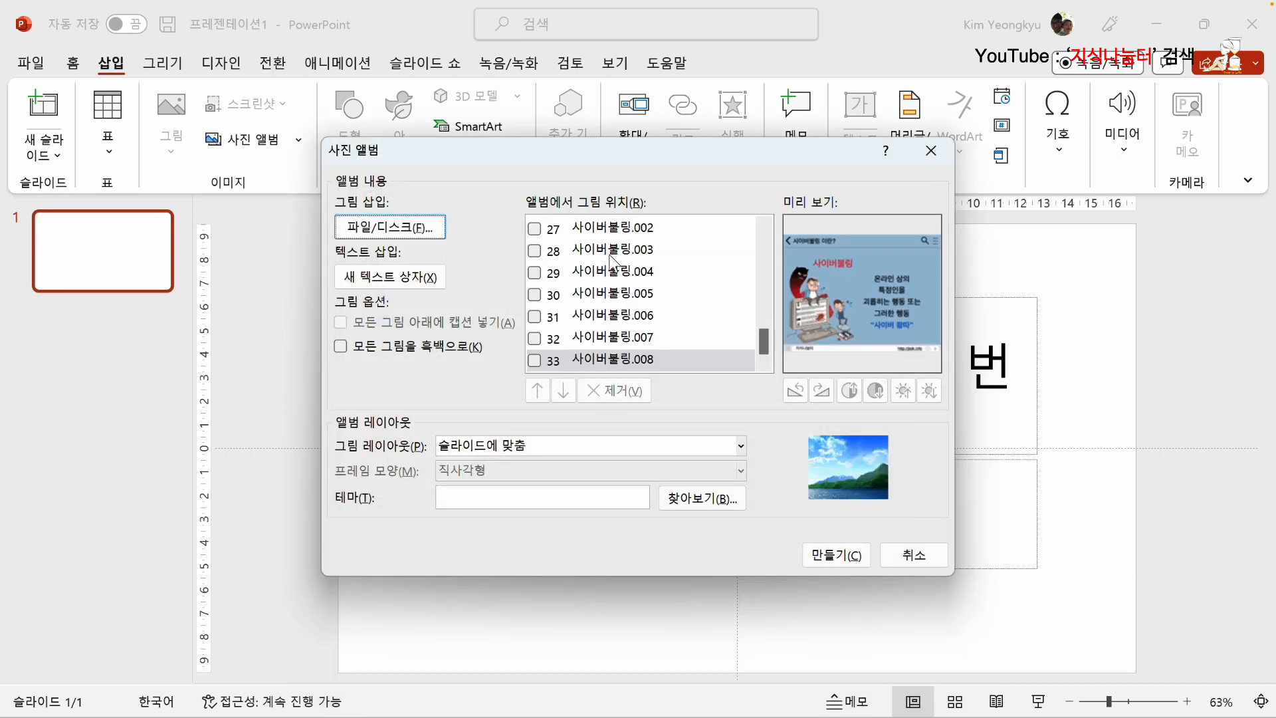
Preview the first six pictures in the album list, from 사이버불링.009 to 사이버불링.015.
{"action": "left_click_drag", "start_coordinate": [764, 342], "coordinate": [755, 199]}
{"action": "left_click", "coordinate": [638, 227]}
{"action": "left_click", "coordinate": [641, 251]}
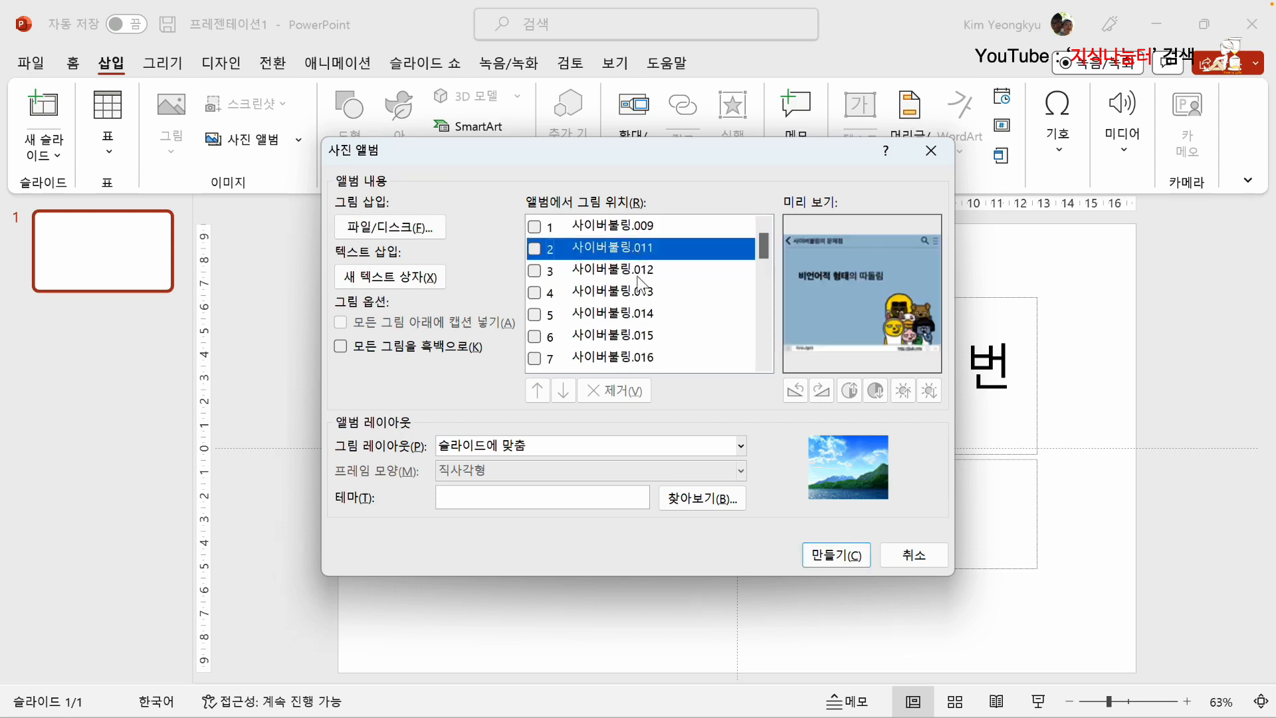
{"action": "left_click", "coordinate": [640, 270]}
{"action": "left_click", "coordinate": [639, 294]}
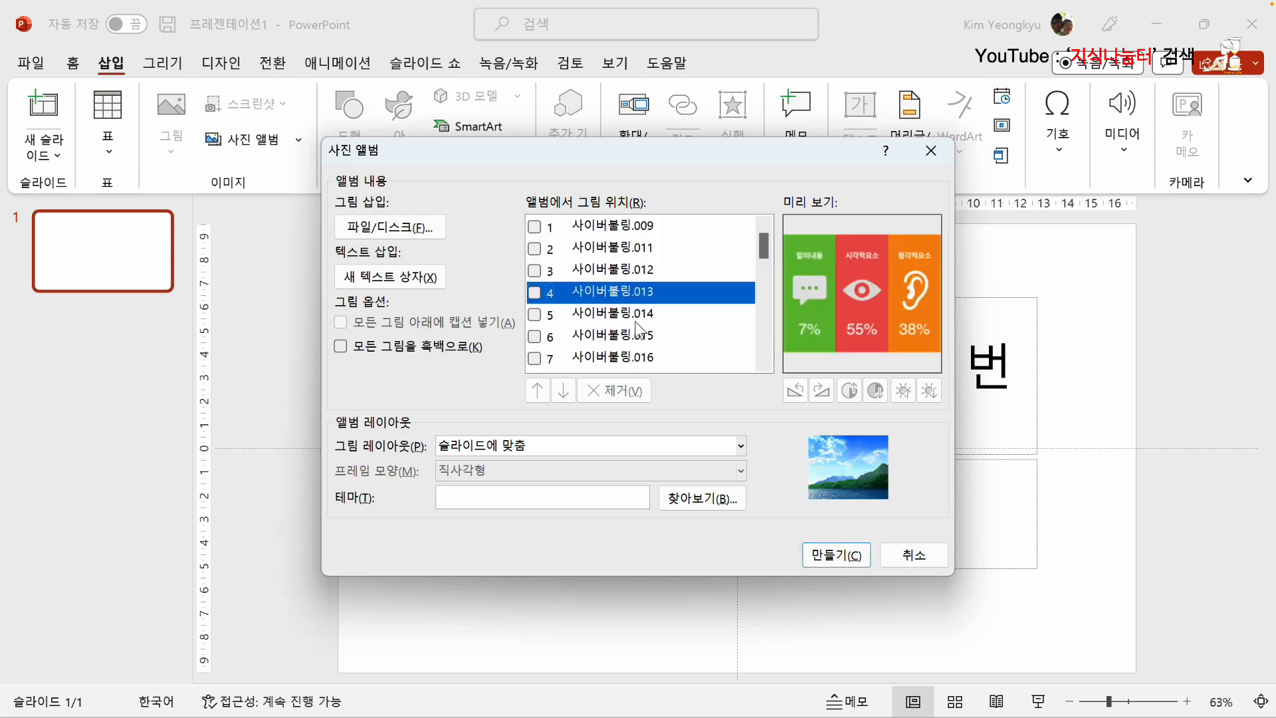
{"action": "left_click", "coordinate": [641, 314]}
{"action": "left_click", "coordinate": [648, 337]}
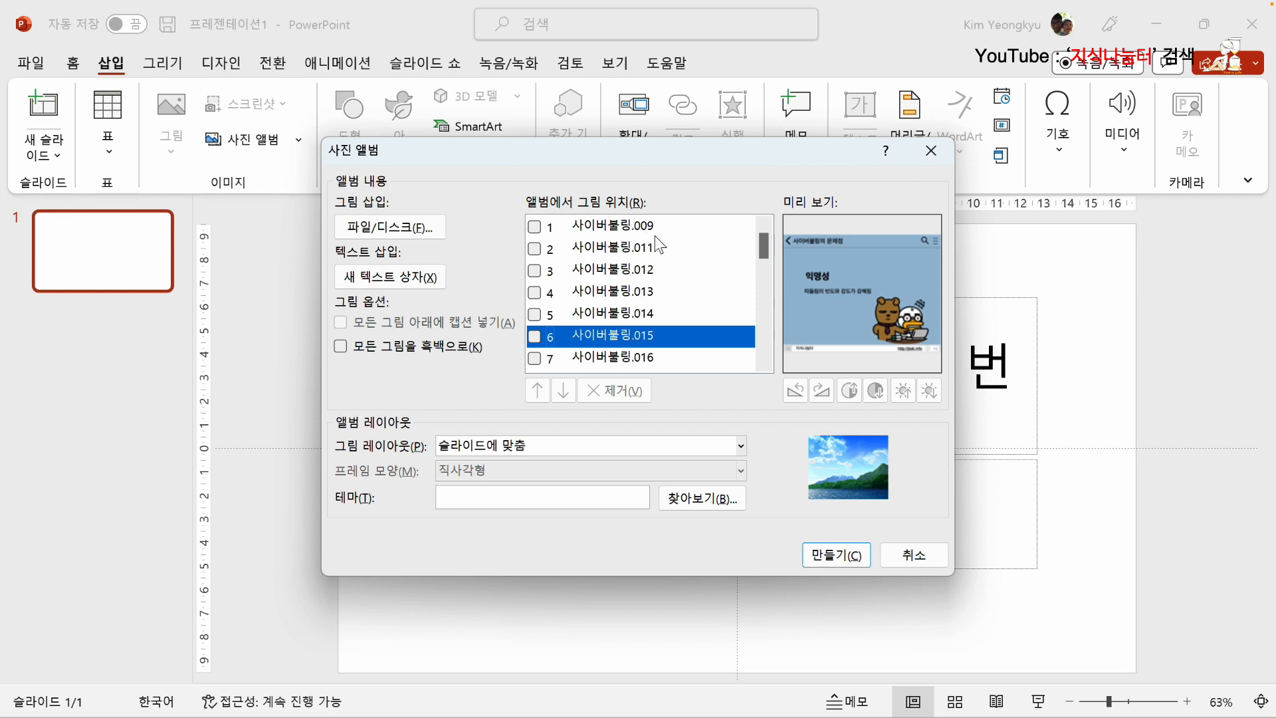
Check pictures 사이버불링.001 through 사이버불링.008 at the end of the album list.
{"action": "left_click_drag", "start_coordinate": [768, 244], "coordinate": [771, 372]}
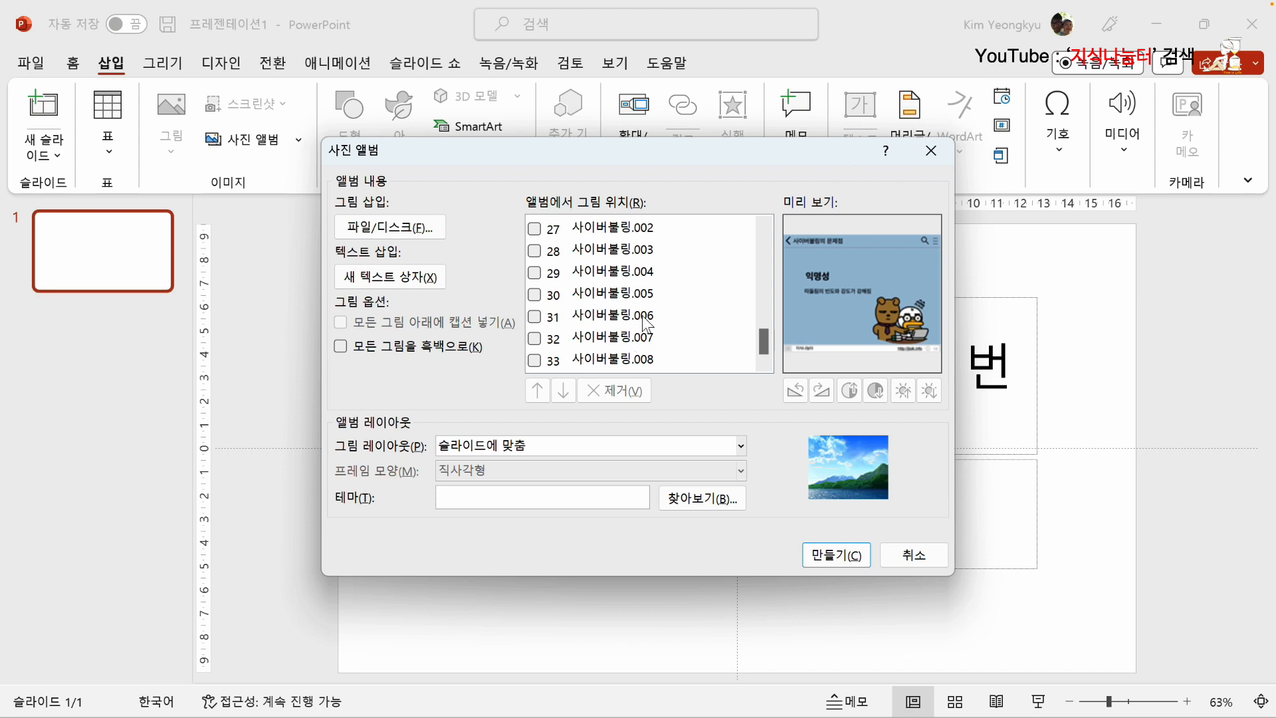
{"action": "left_click_drag", "start_coordinate": [766, 338], "coordinate": [766, 332]}
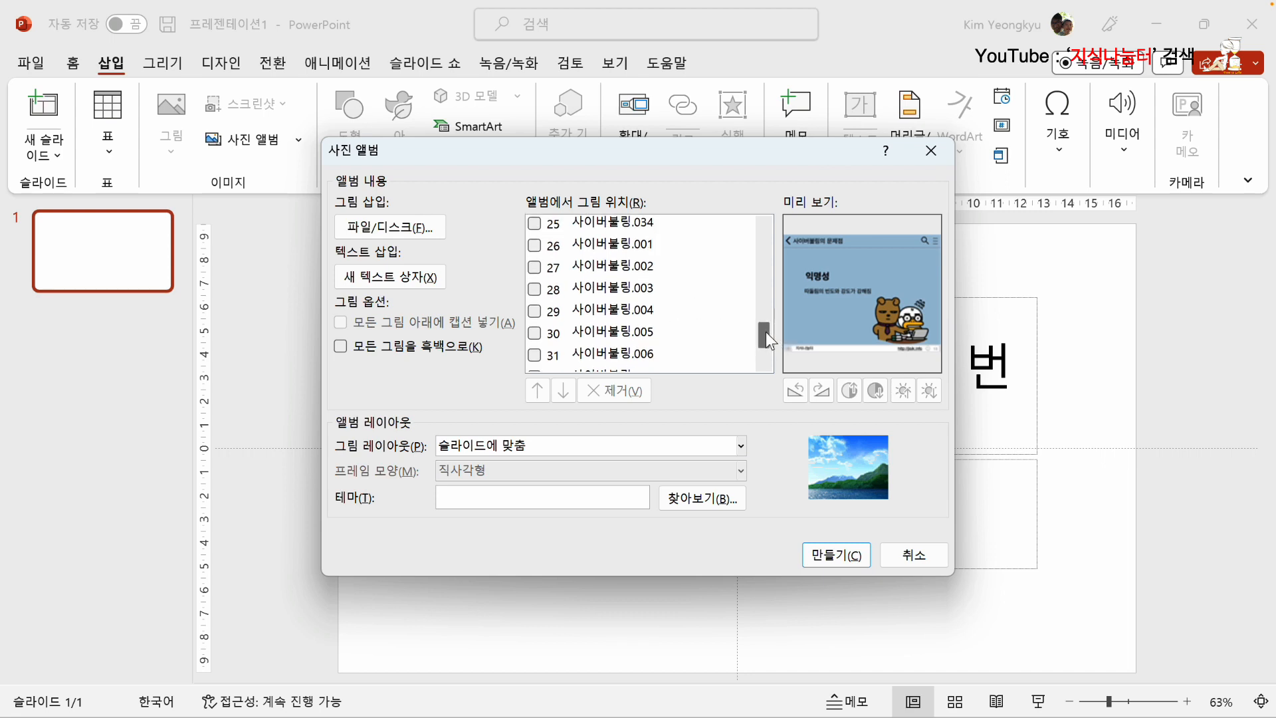
{"action": "left_click", "coordinate": [535, 246]}
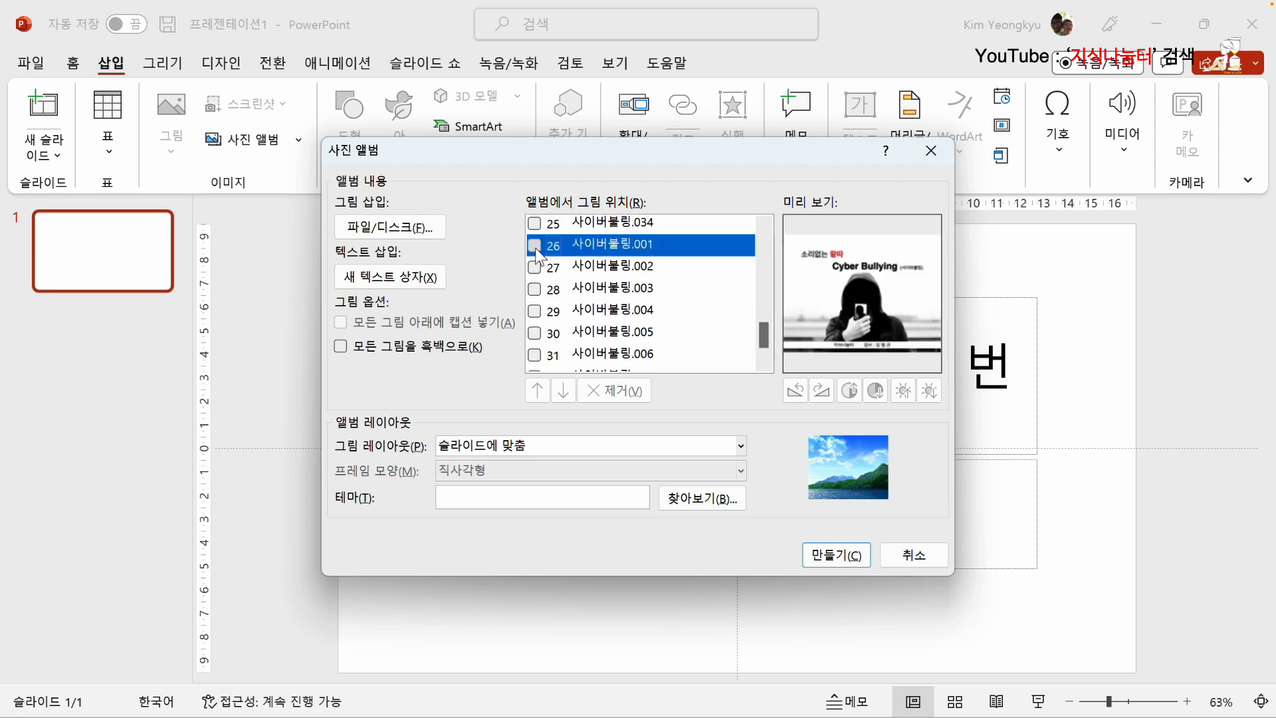
{"action": "left_click", "coordinate": [534, 268]}
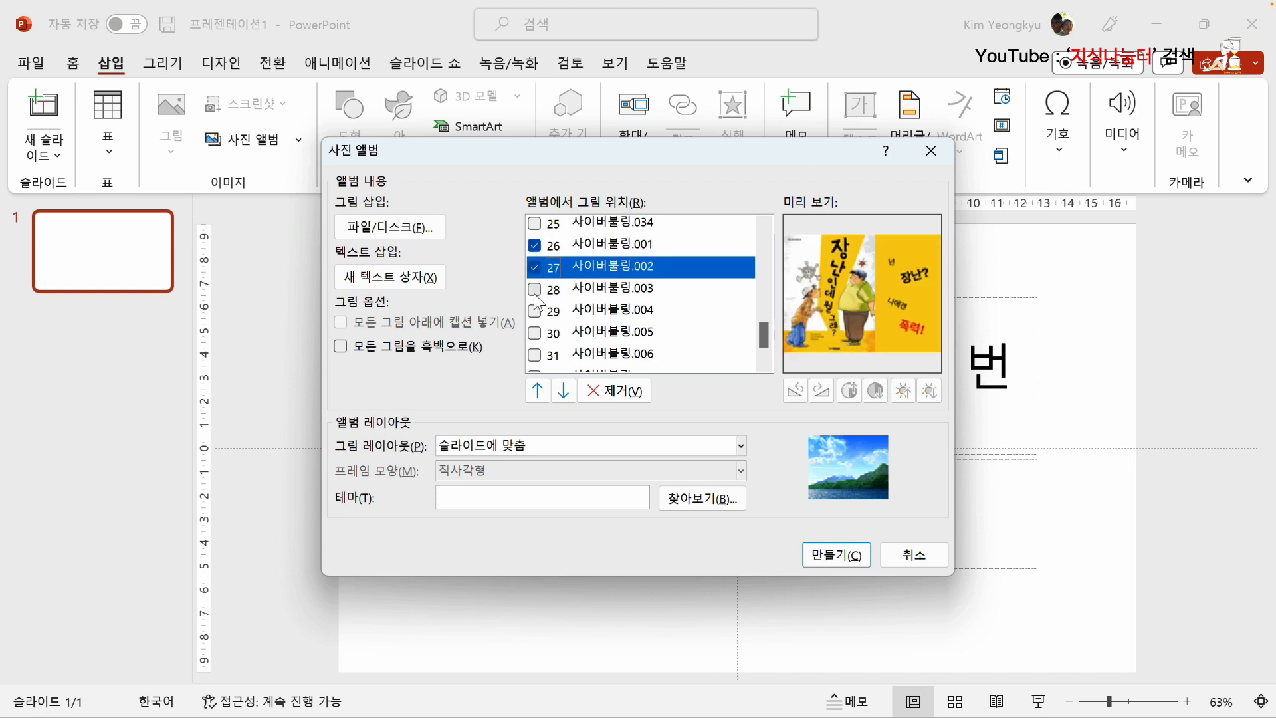
{"action": "left_click", "coordinate": [535, 290]}
{"action": "left_click", "coordinate": [535, 312]}
{"action": "left_click", "coordinate": [535, 333]}
{"action": "left_click", "coordinate": [535, 355]}
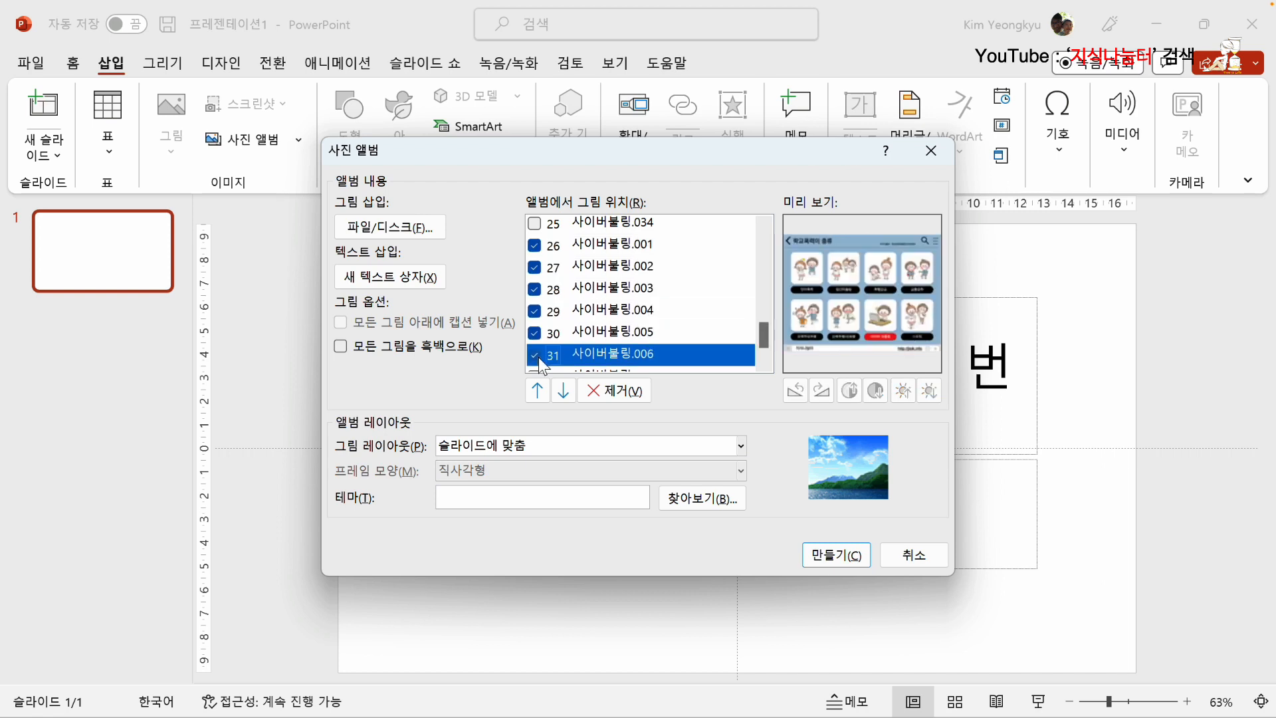
{"action": "scroll", "coordinate": [648, 339], "scroll_direction": "down", "scroll_amount": 1}
{"action": "left_click", "coordinate": [535, 338]}
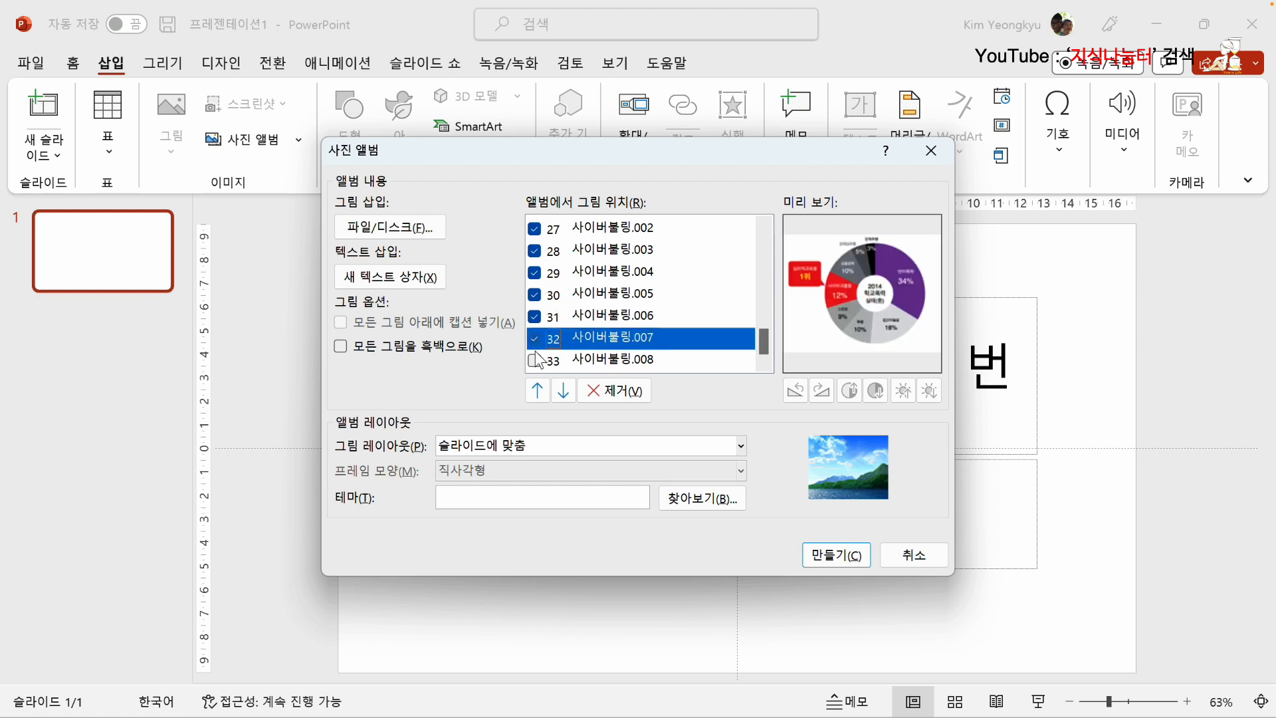
{"action": "left_click", "coordinate": [534, 360]}
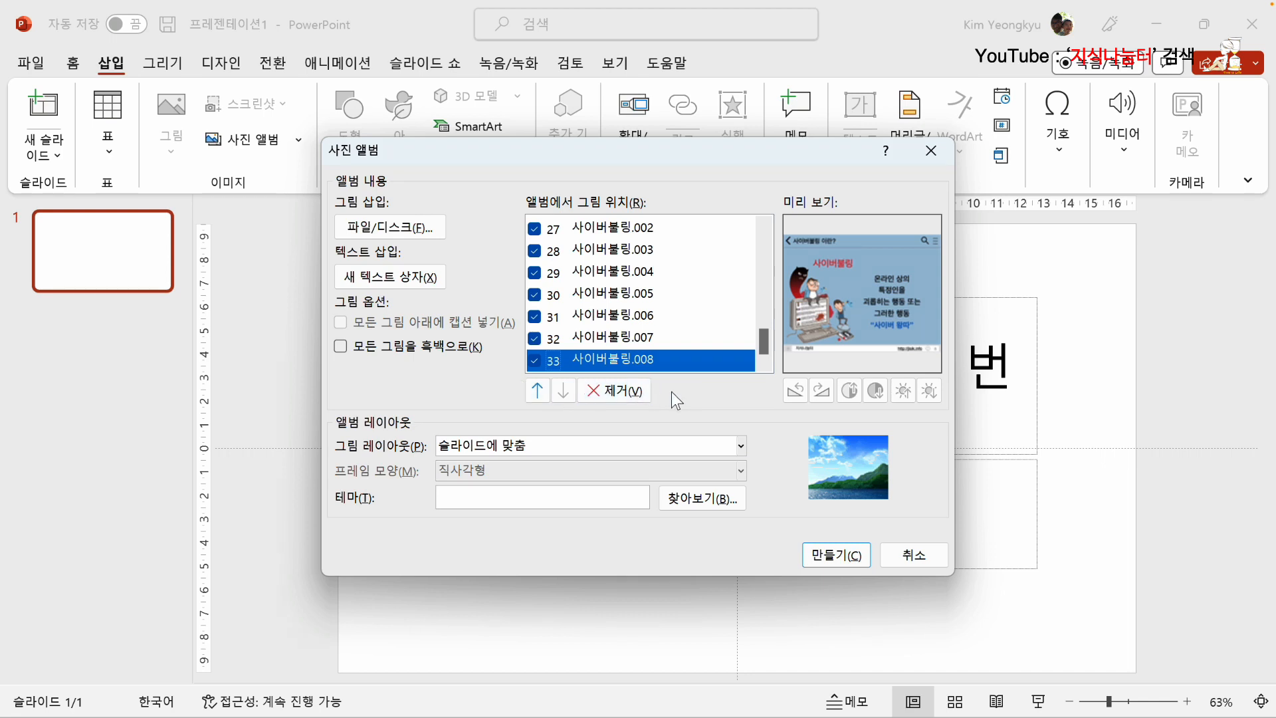
Move the checked pictures up to the start of the album so that 사이버불링.001 is first.
{"action": "left_click", "coordinate": [537, 392]}
{"action": "left_click", "coordinate": [537, 391]}
{"action": "left_click", "coordinate": [537, 391]}
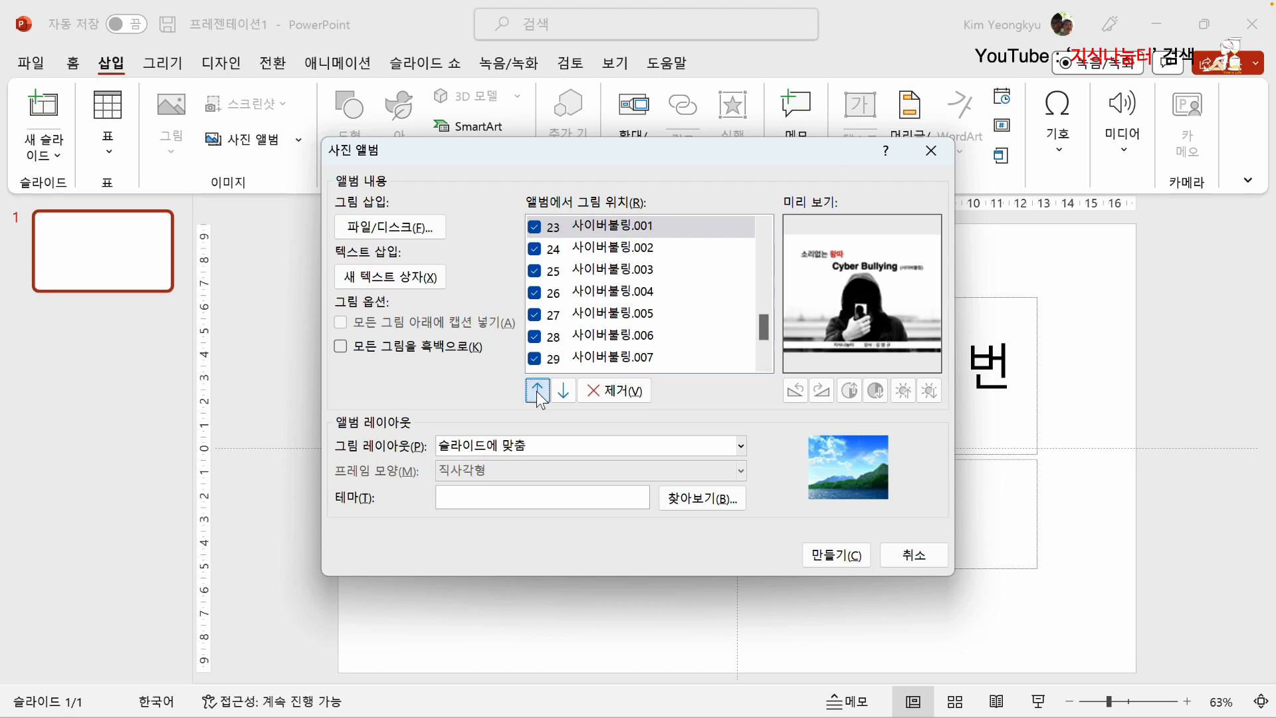
{"action": "left_click", "coordinate": [537, 391]}
{"action": "left_click", "coordinate": [537, 392]}
{"action": "left_click", "coordinate": [537, 392]}
{"action": "left_click", "coordinate": [537, 392]}
{"action": "left_click", "coordinate": [537, 391]}
{"action": "left_click", "coordinate": [537, 391]}
{"action": "left_click", "coordinate": [538, 391]}
{"action": "left_click", "coordinate": [537, 392]}
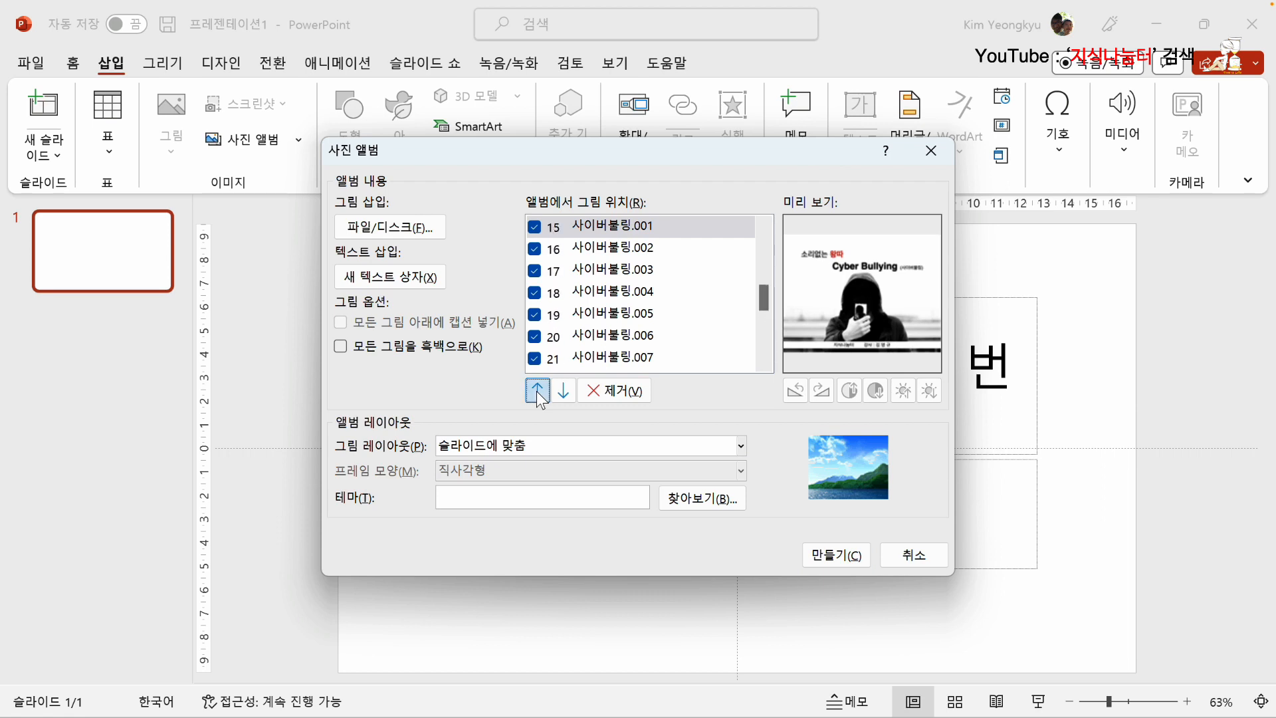
{"action": "left_click", "coordinate": [537, 392]}
{"action": "left_click", "coordinate": [537, 392]}
{"action": "left_click", "coordinate": [537, 391]}
{"action": "left_click", "coordinate": [537, 392]}
{"action": "left_click", "coordinate": [537, 392]}
{"action": "left_click", "coordinate": [537, 391]}
{"action": "left_click", "coordinate": [537, 392]}
{"action": "left_click", "coordinate": [537, 391]}
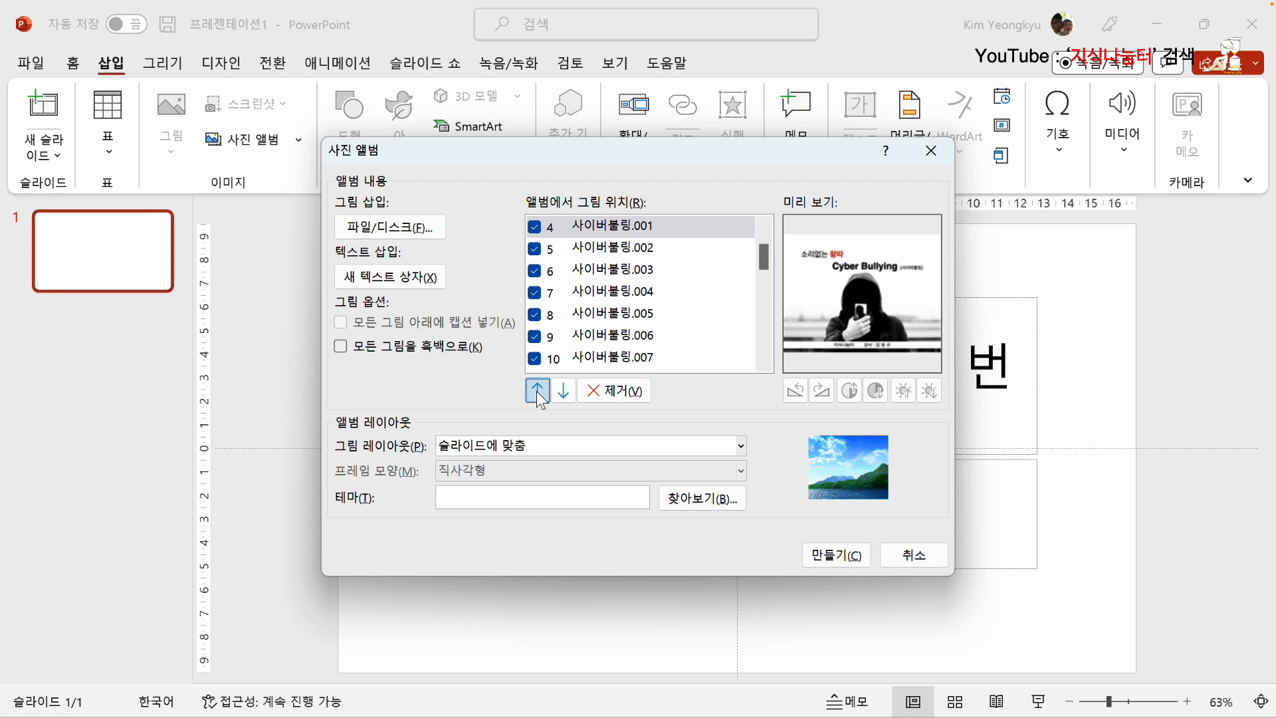
{"action": "left_click", "coordinate": [537, 392]}
{"action": "left_click", "coordinate": [537, 392]}
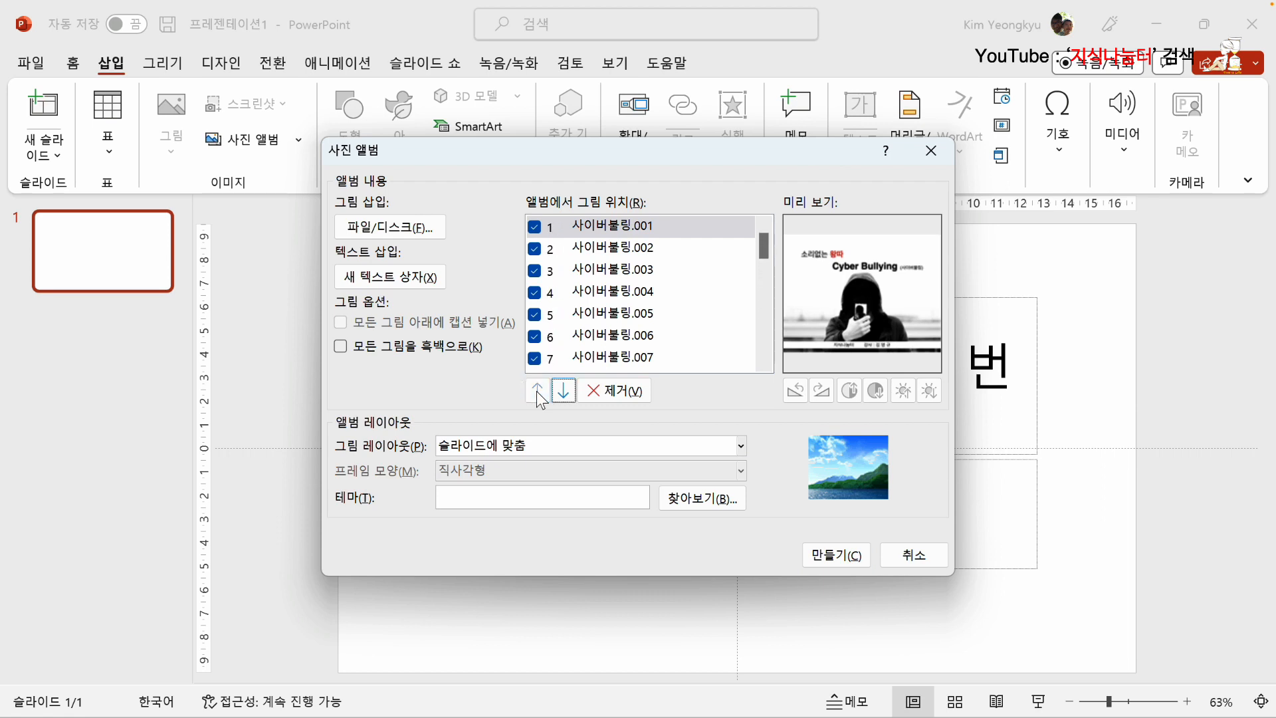
Uncheck pictures 사이버불링.001 through 사이버불링.008 in the album list.
{"action": "left_click", "coordinate": [599, 271]}
{"action": "left_click", "coordinate": [631, 229]}
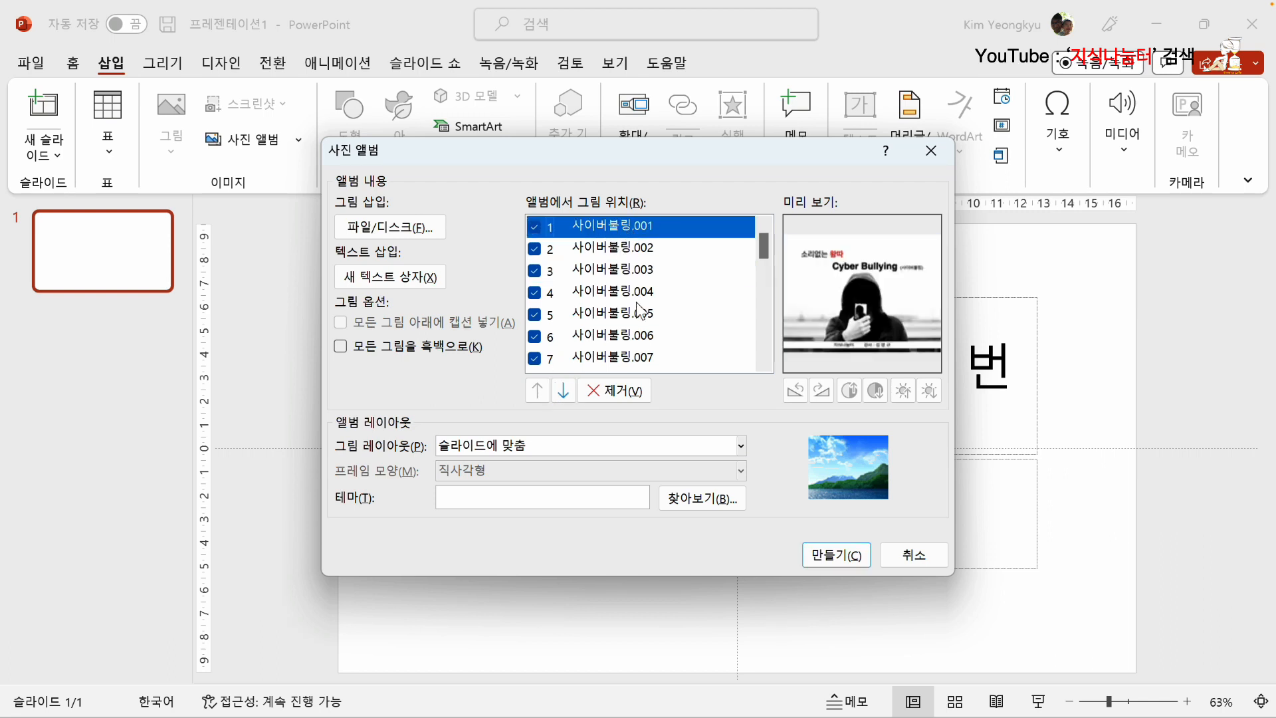
{"action": "scroll", "coordinate": [639, 299], "scroll_direction": "down", "scroll_amount": 3}
{"action": "scroll", "coordinate": [590, 304], "scroll_direction": "up", "scroll_amount": 3}
{"action": "left_click", "coordinate": [540, 251]}
{"action": "left_click", "coordinate": [538, 272]}
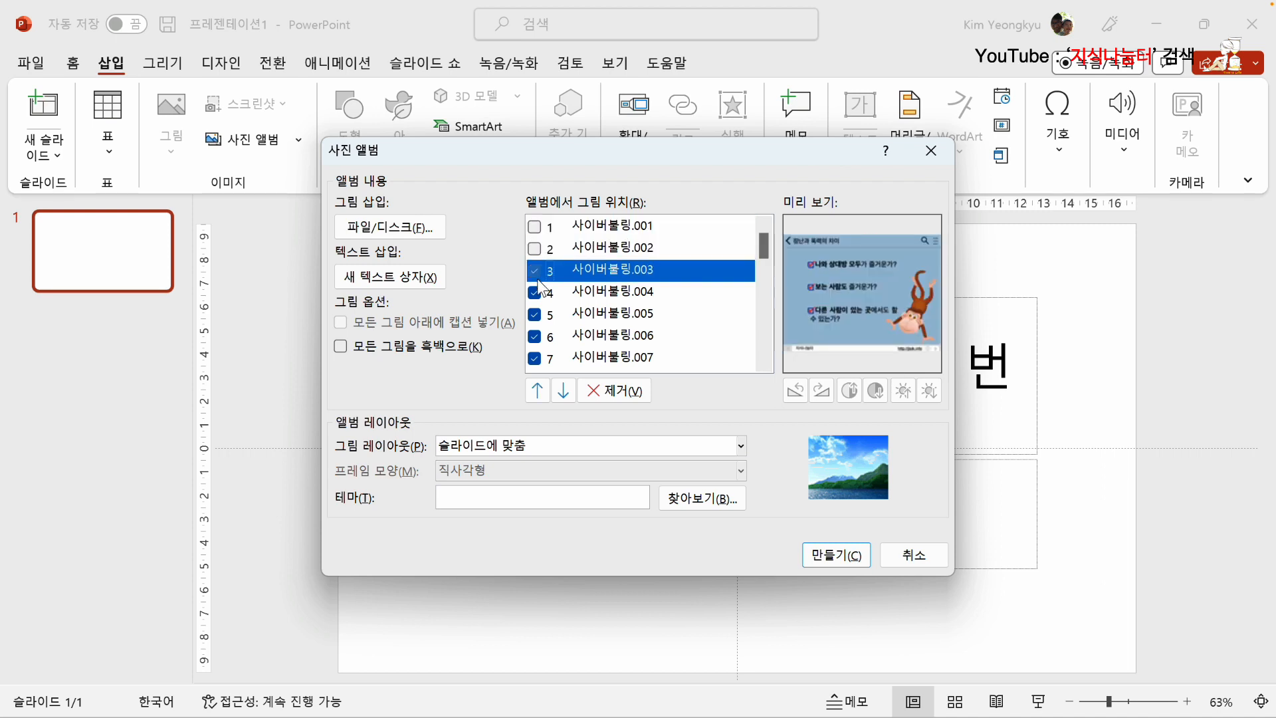
{"action": "left_click", "coordinate": [537, 293]}
{"action": "left_click", "coordinate": [536, 315]}
{"action": "left_click", "coordinate": [534, 336]}
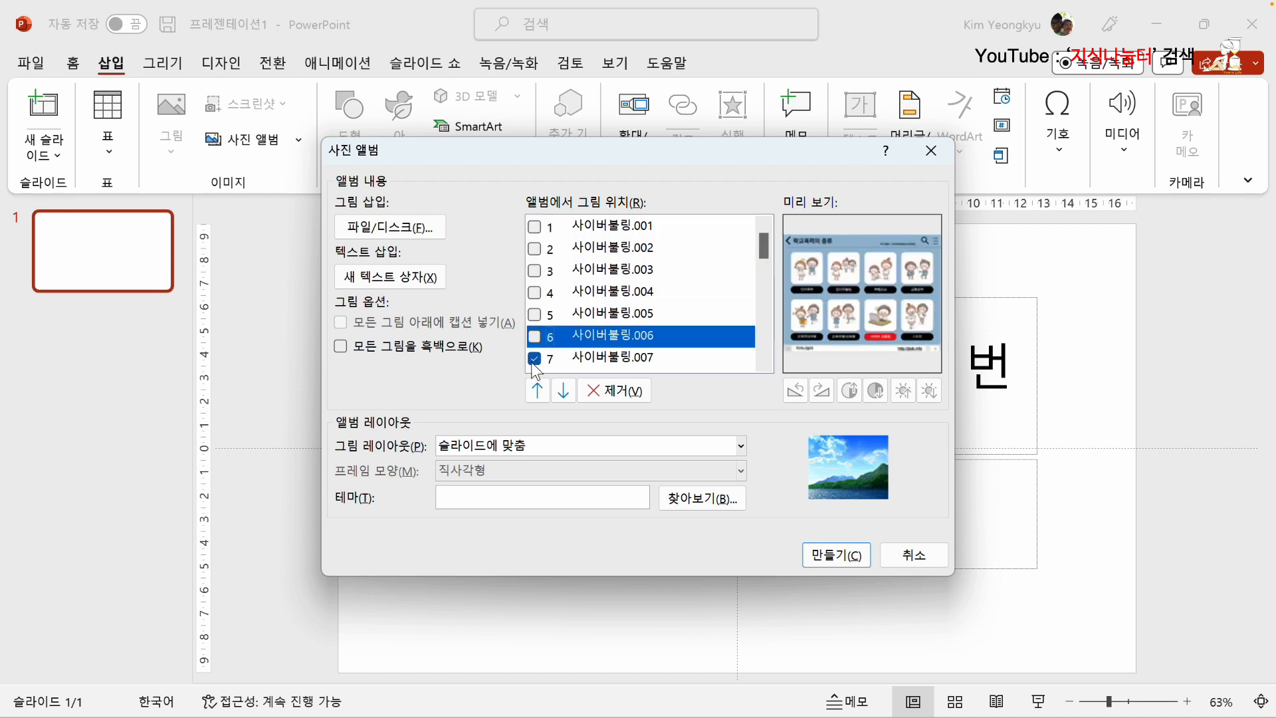
{"action": "left_click", "coordinate": [533, 359]}
{"action": "scroll", "coordinate": [536, 332], "scroll_direction": "down", "scroll_amount": 2}
{"action": "left_click", "coordinate": [535, 285]}
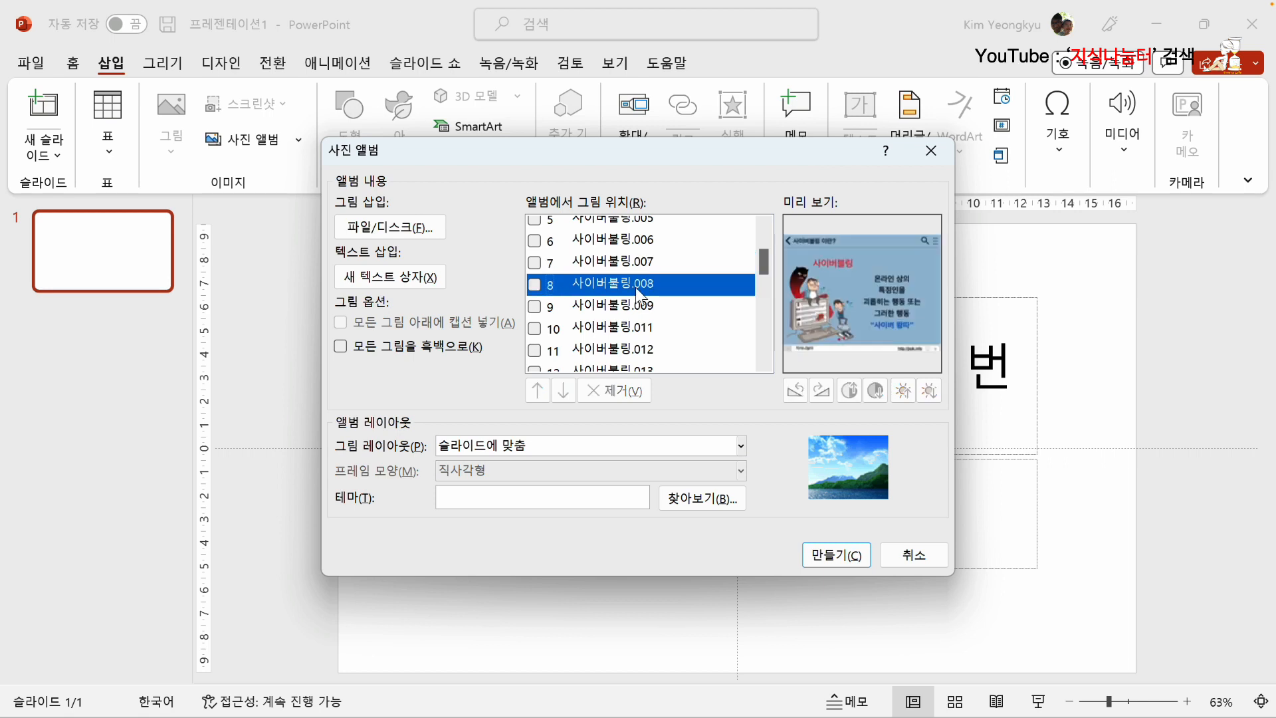
Remove the last picture, 사이버불링.034, from the album.
{"action": "scroll", "coordinate": [636, 312], "scroll_direction": "down", "scroll_amount": 7}
{"action": "left_click", "coordinate": [628, 361]}
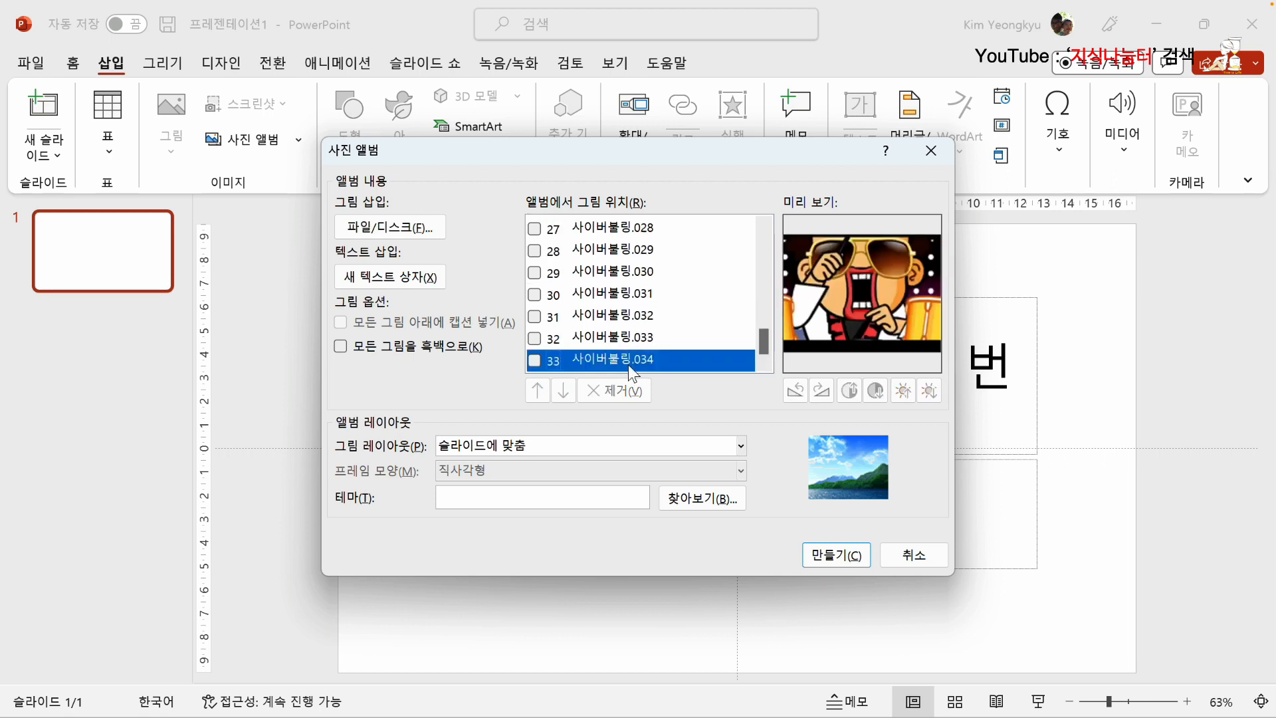
{"action": "left_click", "coordinate": [536, 362]}
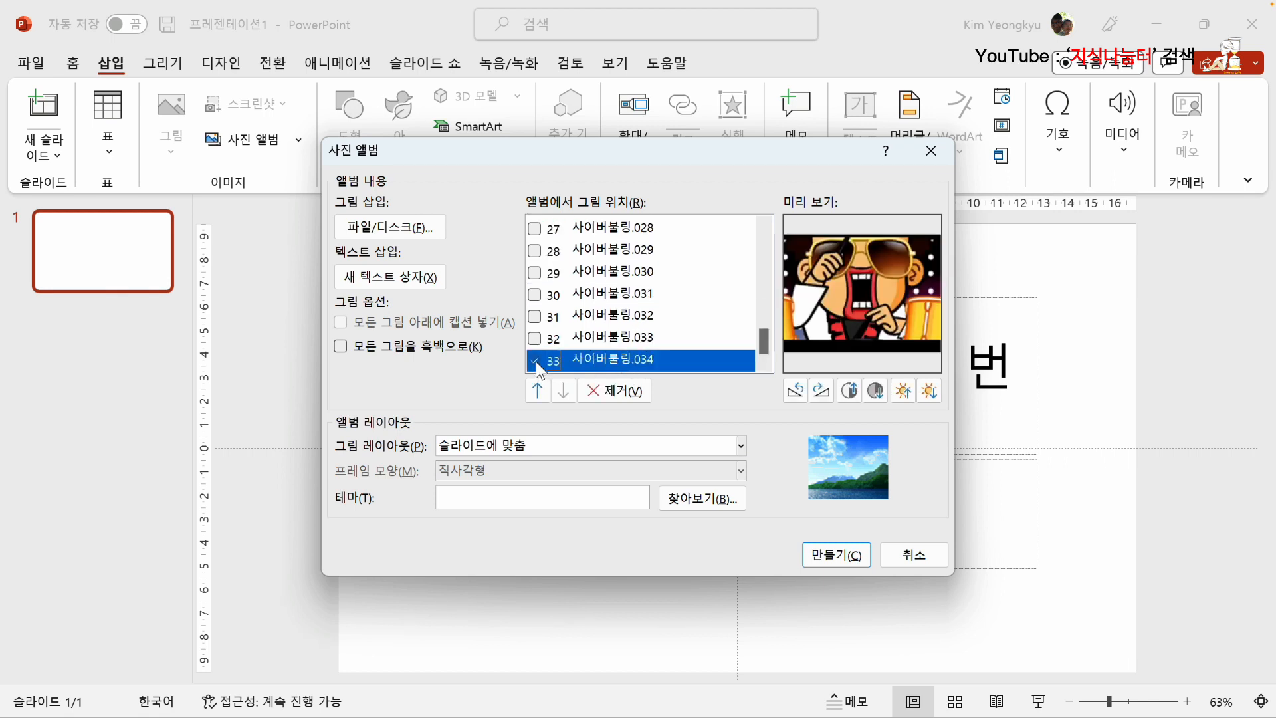
{"action": "left_click", "coordinate": [602, 392]}
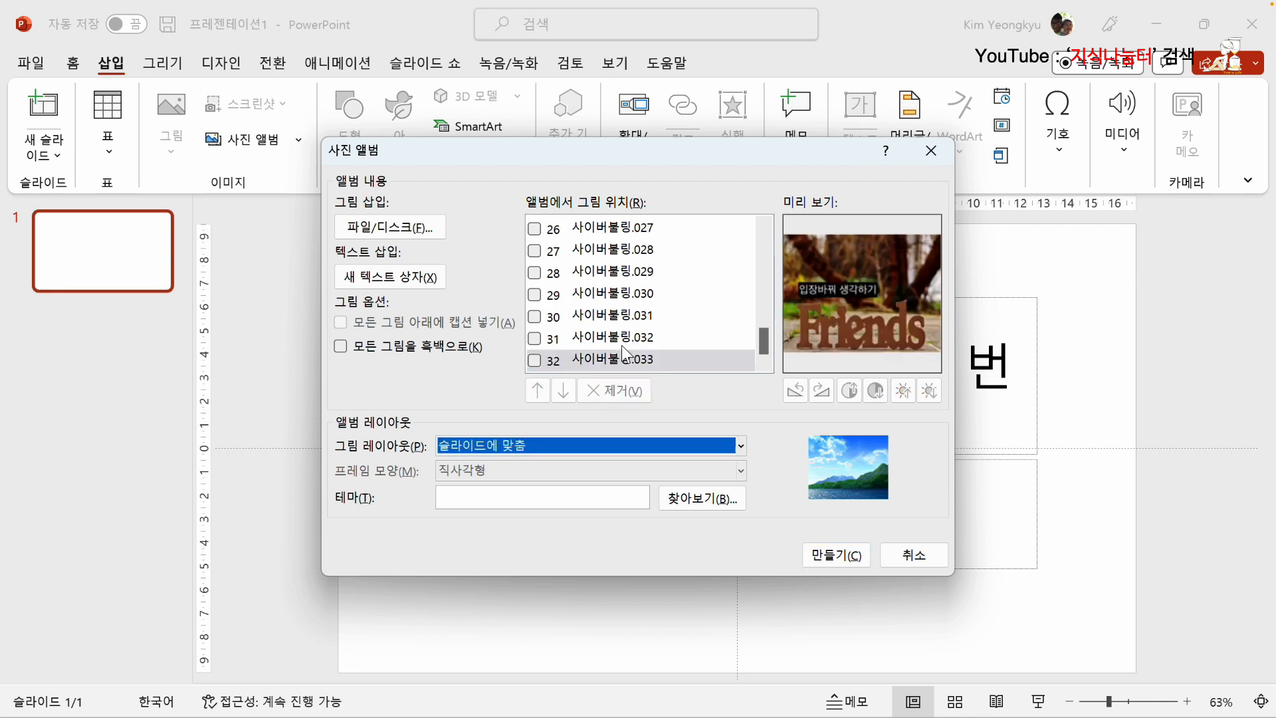
{"action": "scroll", "coordinate": [642, 343], "scroll_direction": "up", "scroll_amount": 8}
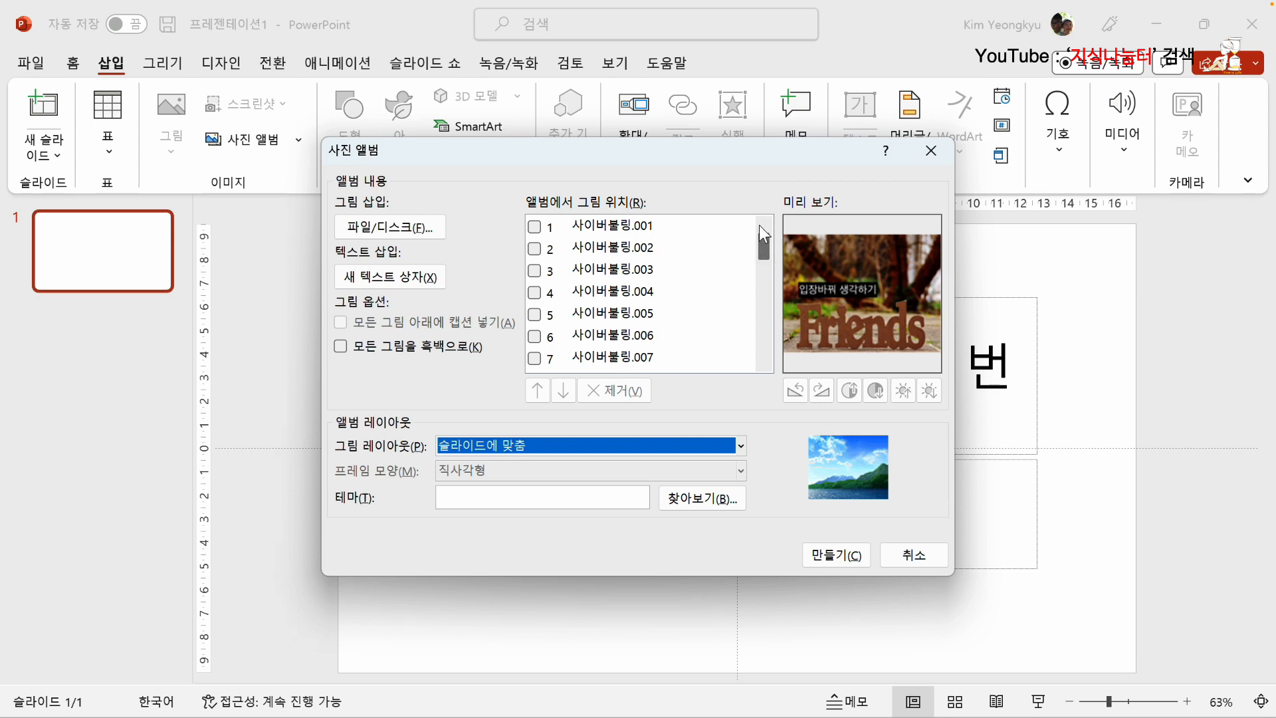
Leave the black-and-white option off and set the album's picture layout to 그림 2개.
{"action": "left_click", "coordinate": [342, 347]}
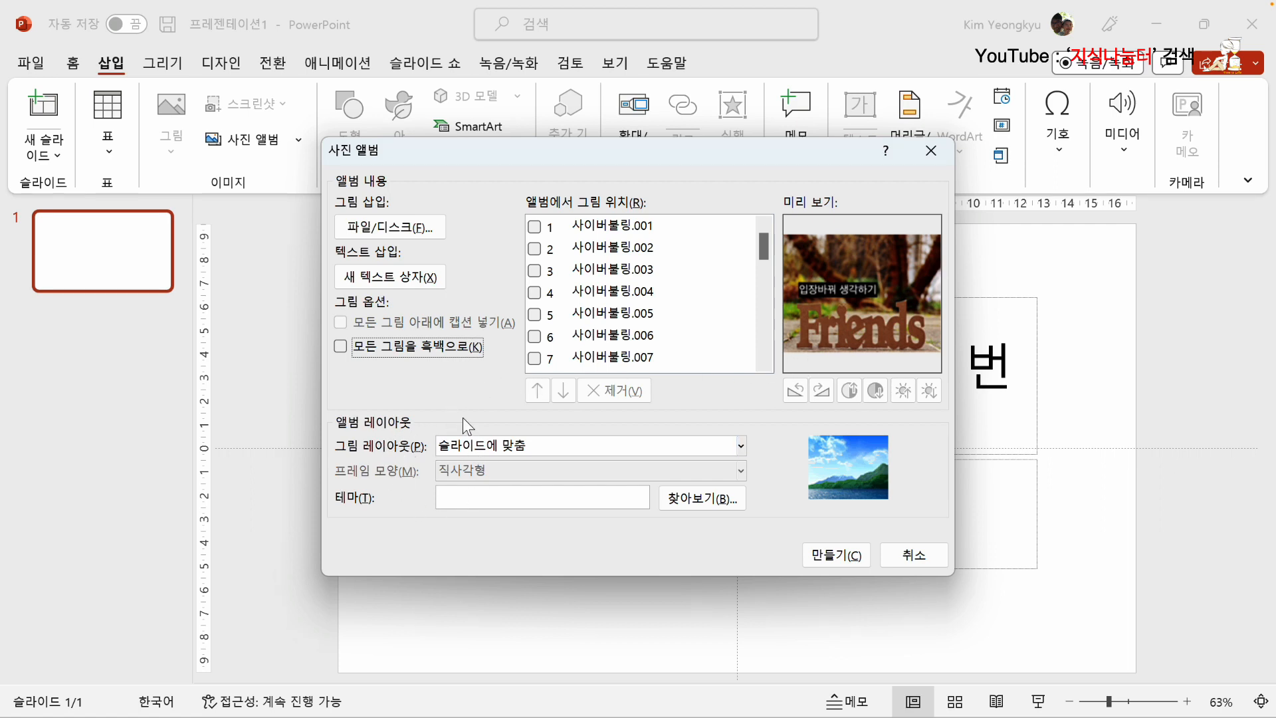
{"action": "left_click", "coordinate": [742, 445]}
{"action": "left_click", "coordinate": [539, 514]}
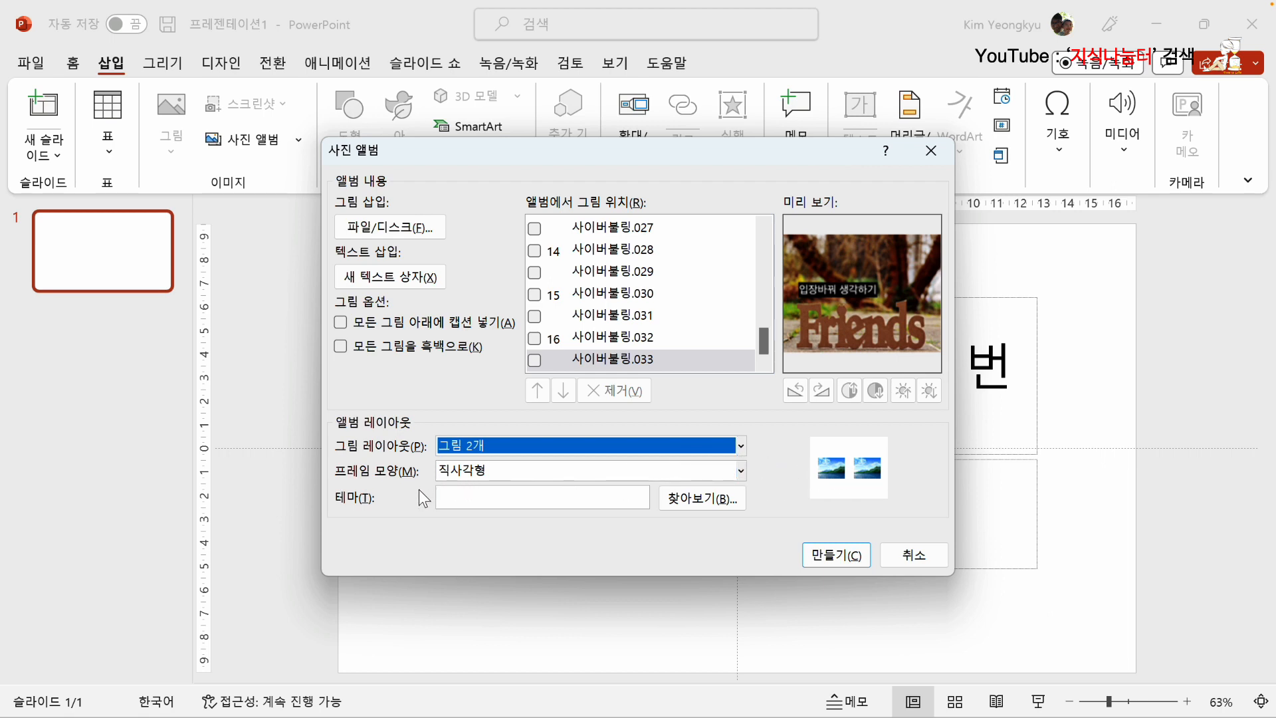
Try the 모서리가 둥근 직사각형 frame shape for the album pictures, and set it back to 직사각형.
{"action": "left_click", "coordinate": [740, 472]}
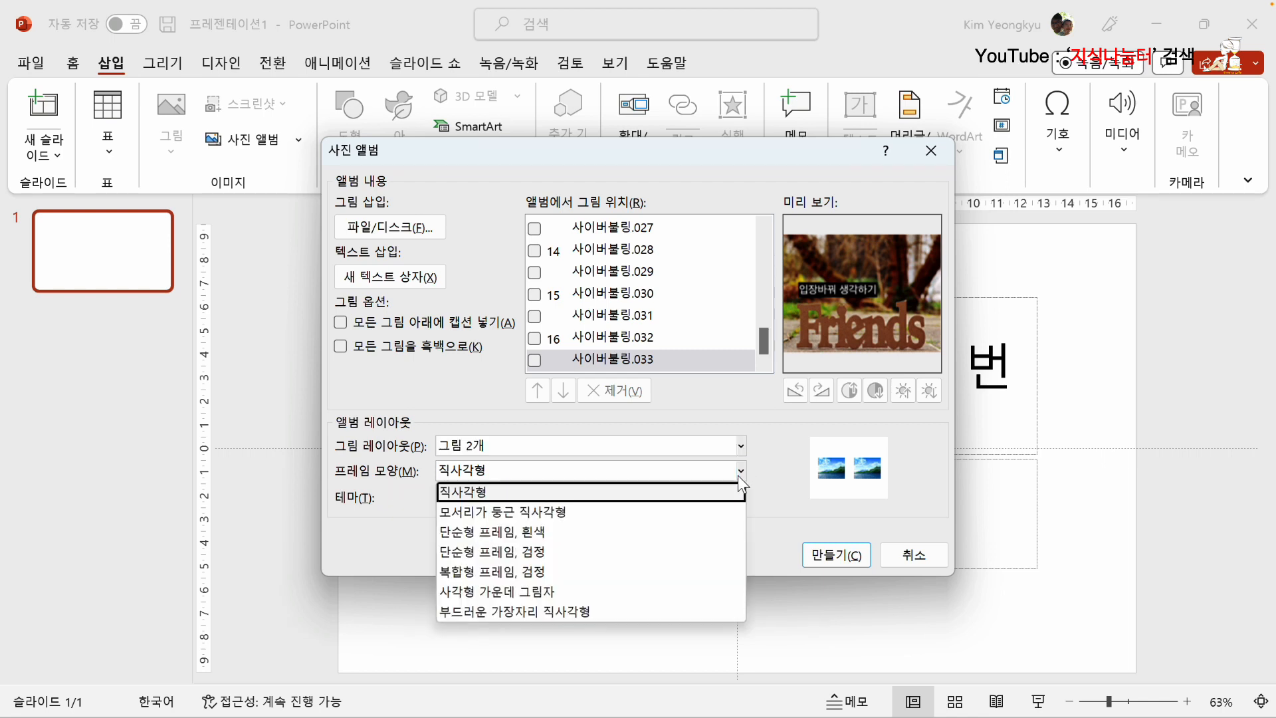
{"action": "left_click", "coordinate": [593, 512]}
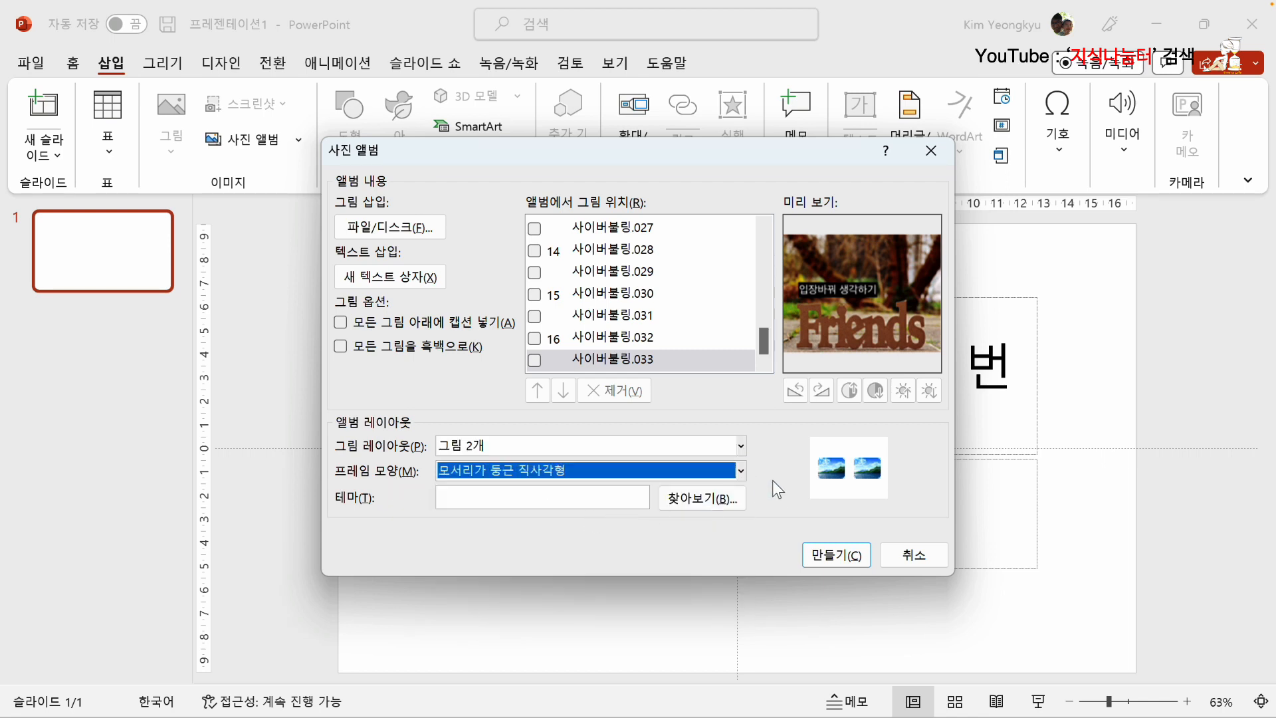
{"action": "left_click", "coordinate": [741, 471]}
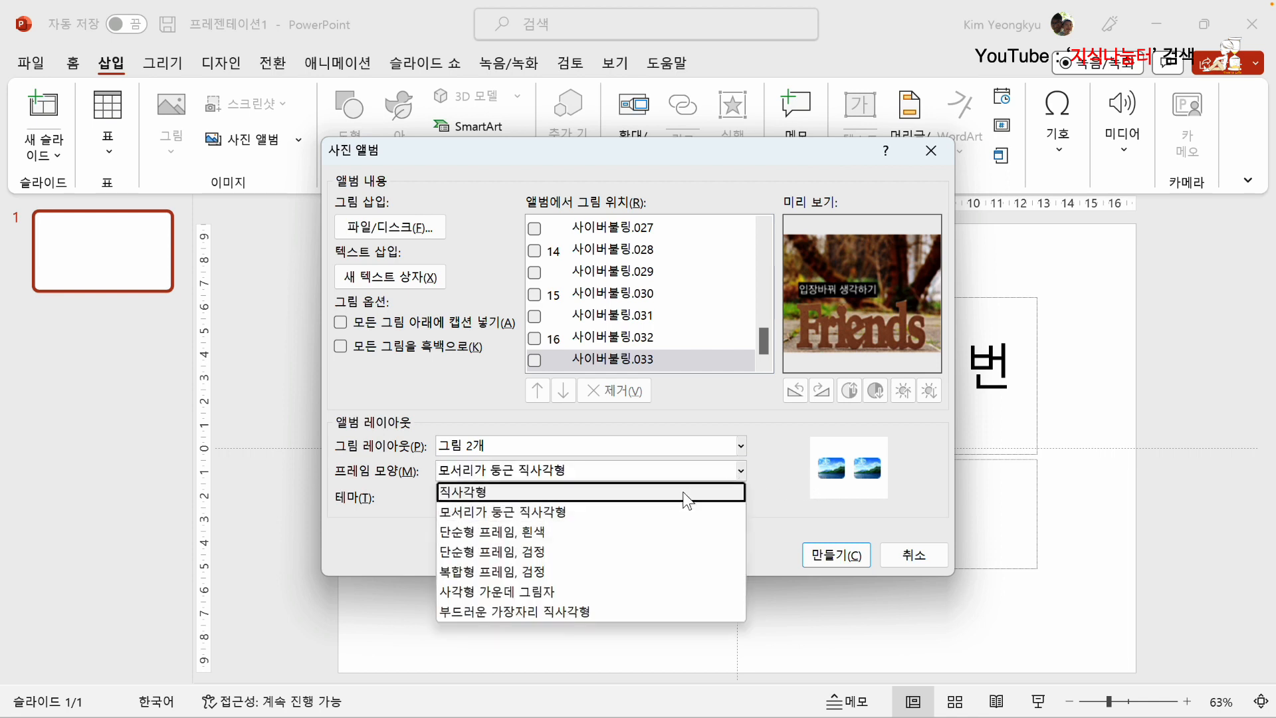
{"action": "left_click", "coordinate": [570, 498]}
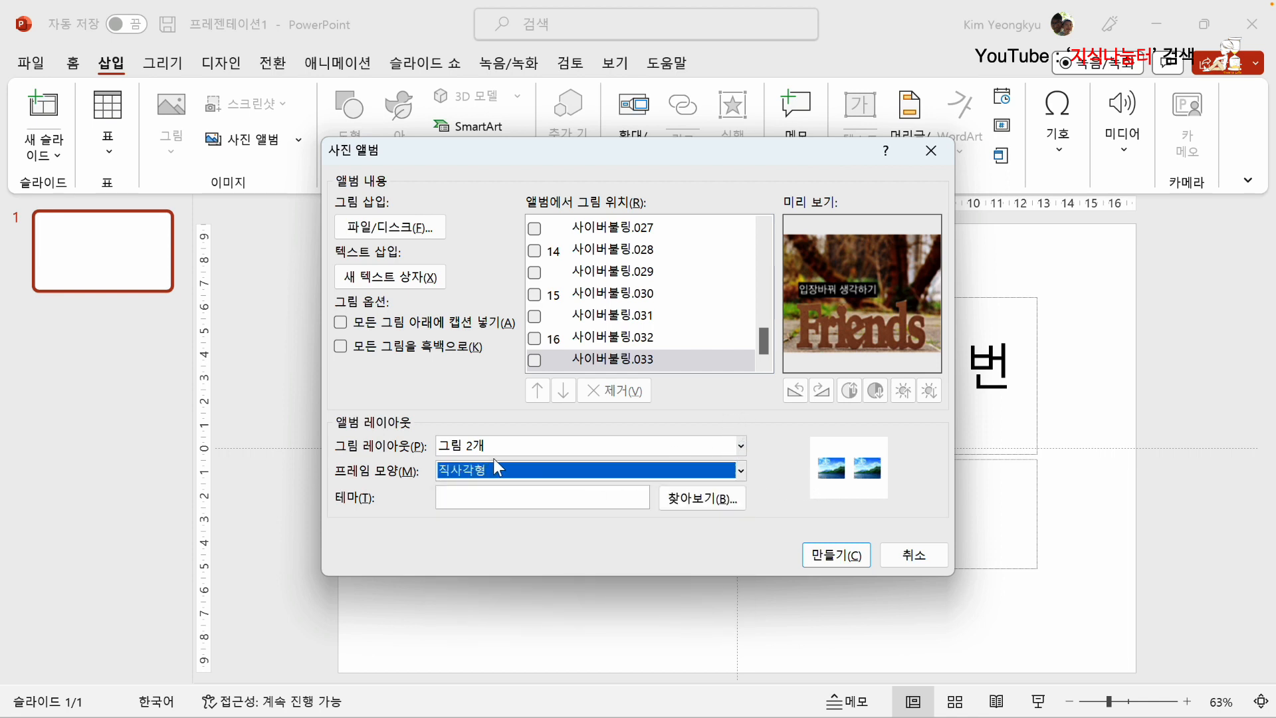
Set the album's picture layout to 슬라이드에 맞춤 and create the photo album.
{"action": "left_click", "coordinate": [742, 445]}
{"action": "left_click", "coordinate": [577, 469]}
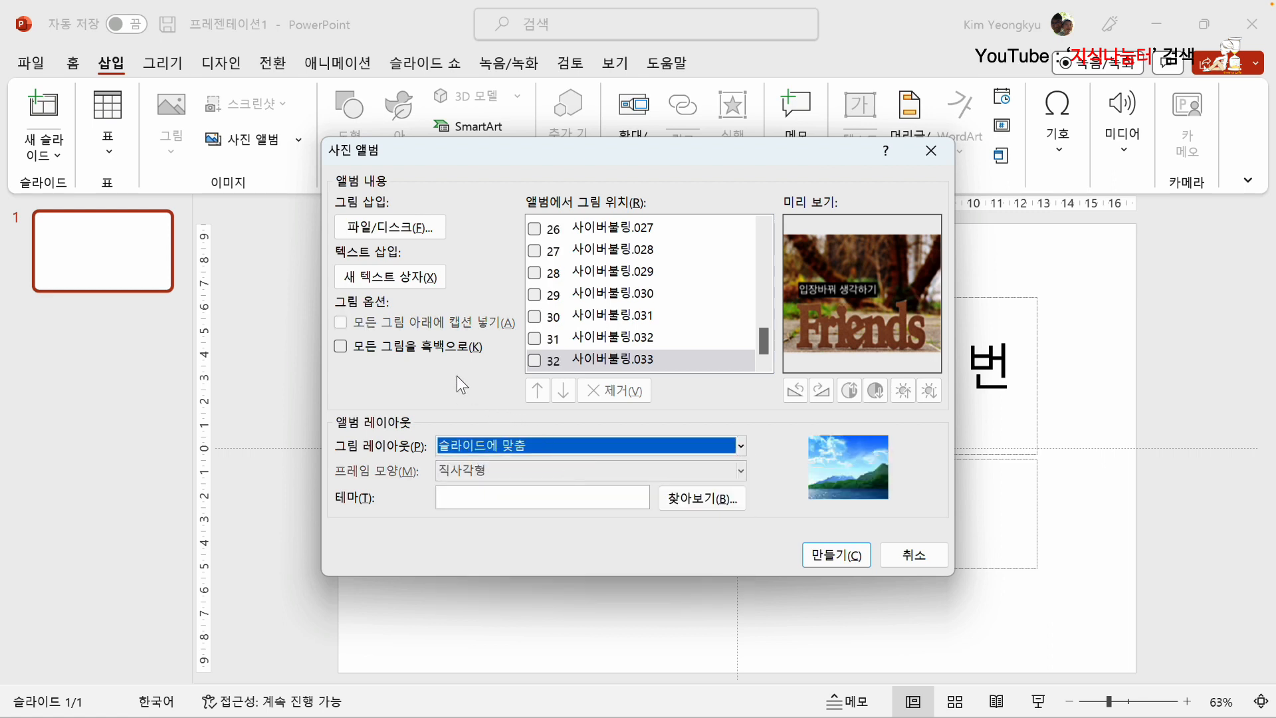
{"action": "left_click", "coordinate": [835, 557]}
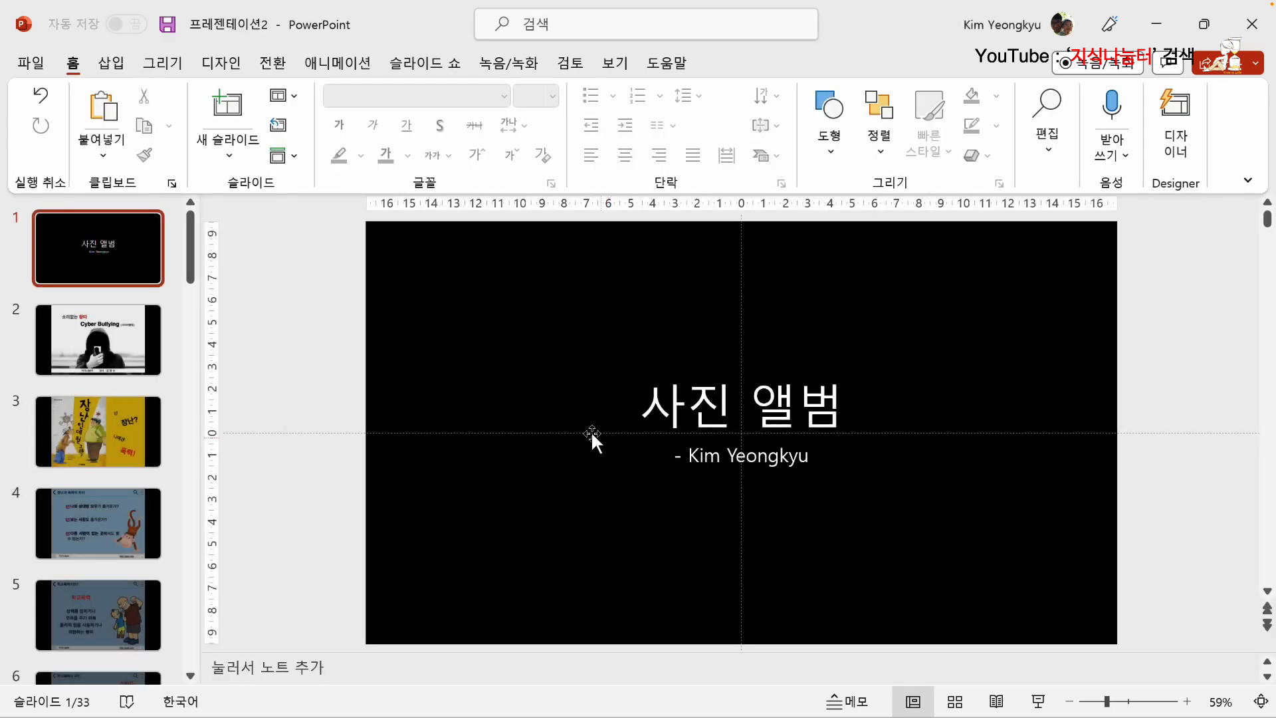
Check the first slides of the created album and delete the 사진 앨범 title slide.
{"action": "scroll", "coordinate": [561, 429], "scroll_direction": "down", "scroll_amount": 14}
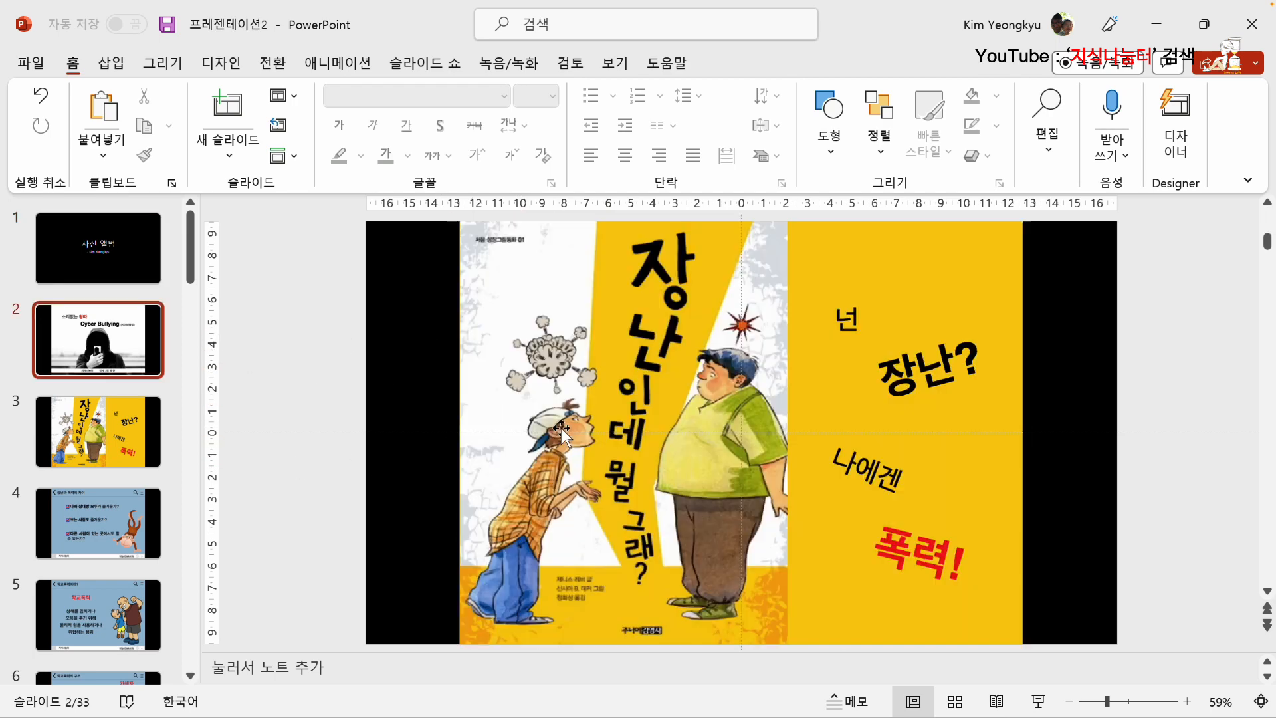
{"action": "scroll", "coordinate": [561, 429], "scroll_direction": "up", "scroll_amount": 14}
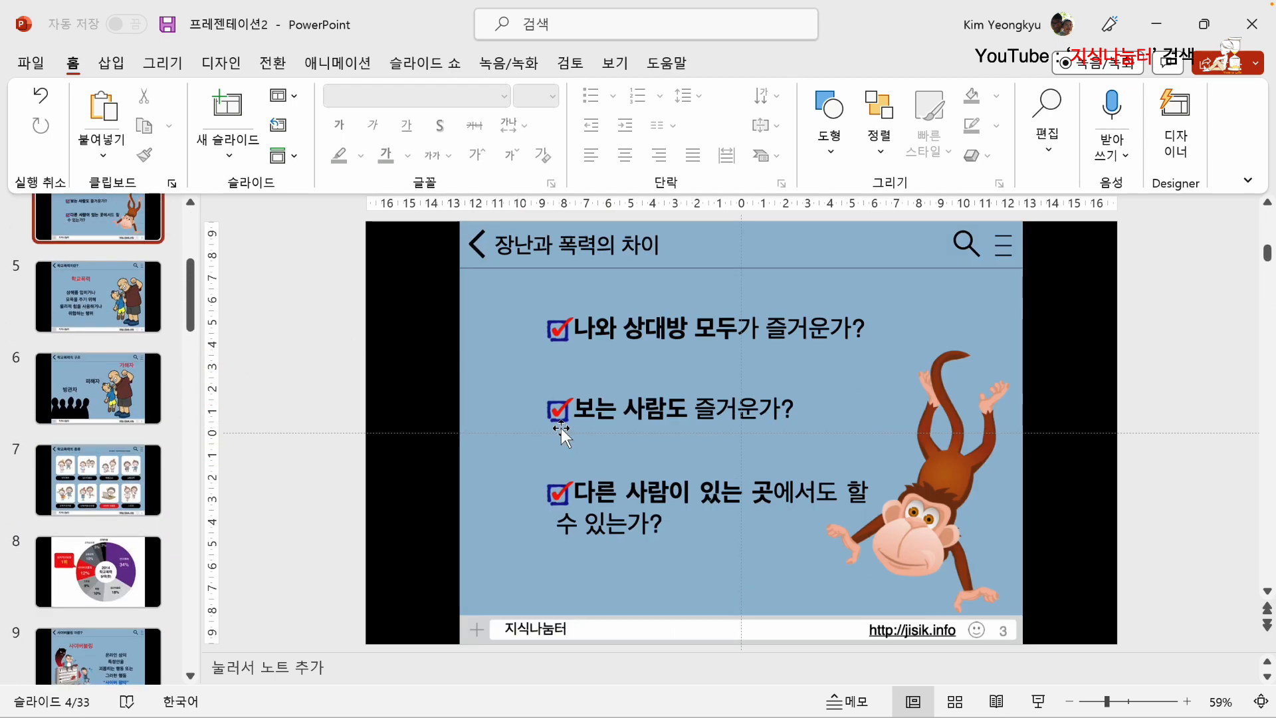
{"action": "left_click", "coordinate": [97, 359]}
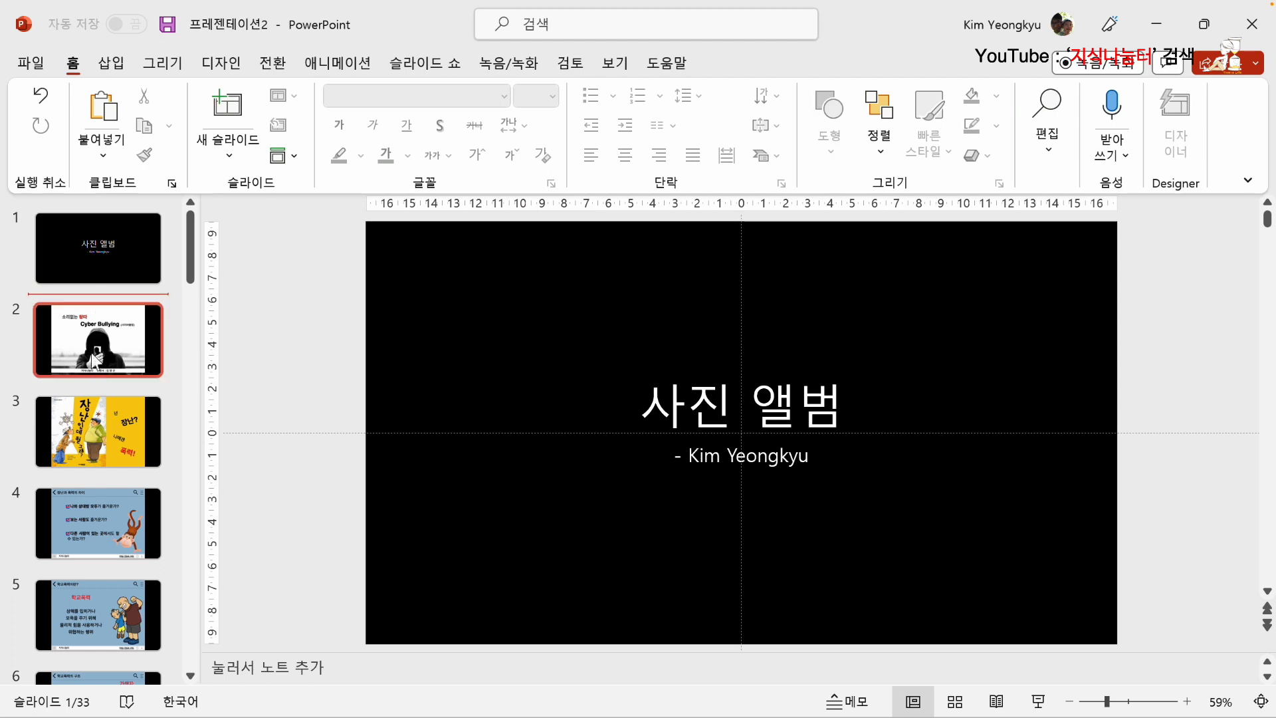
{"action": "left_click", "coordinate": [99, 416]}
{"action": "left_click", "coordinate": [112, 374]}
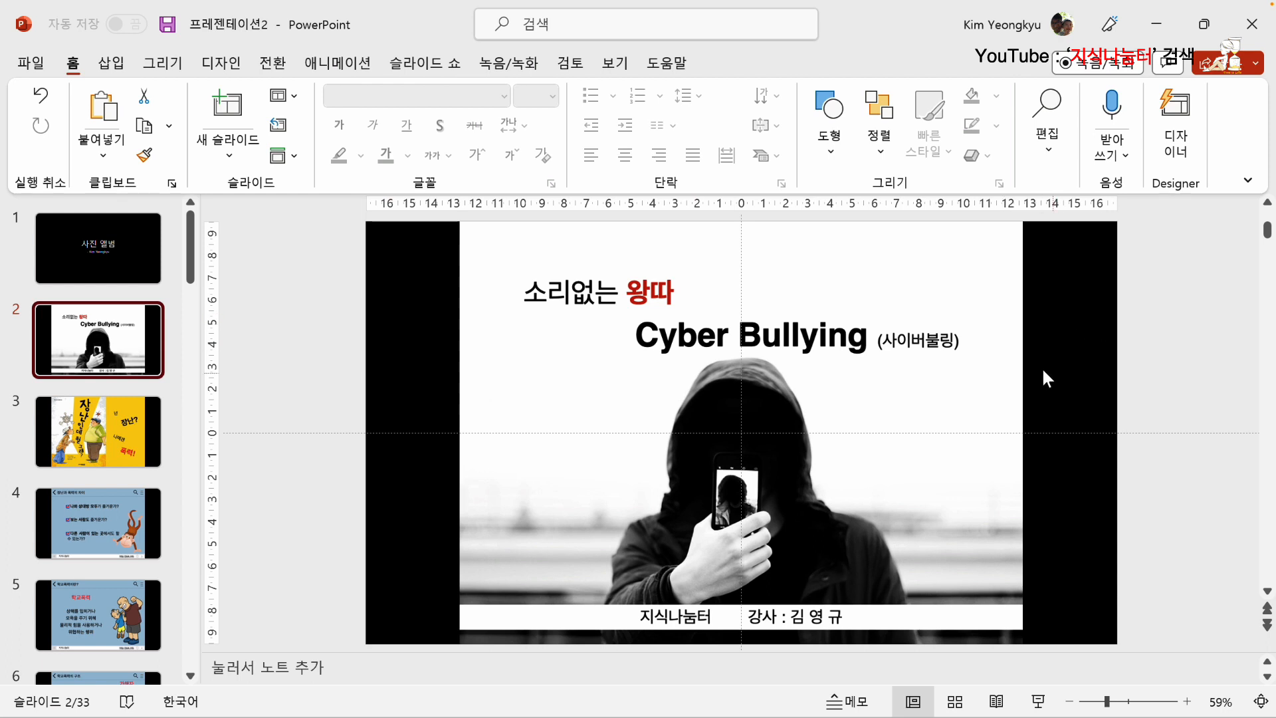
{"action": "left_click", "coordinate": [349, 348]}
{"action": "left_click", "coordinate": [83, 265]}
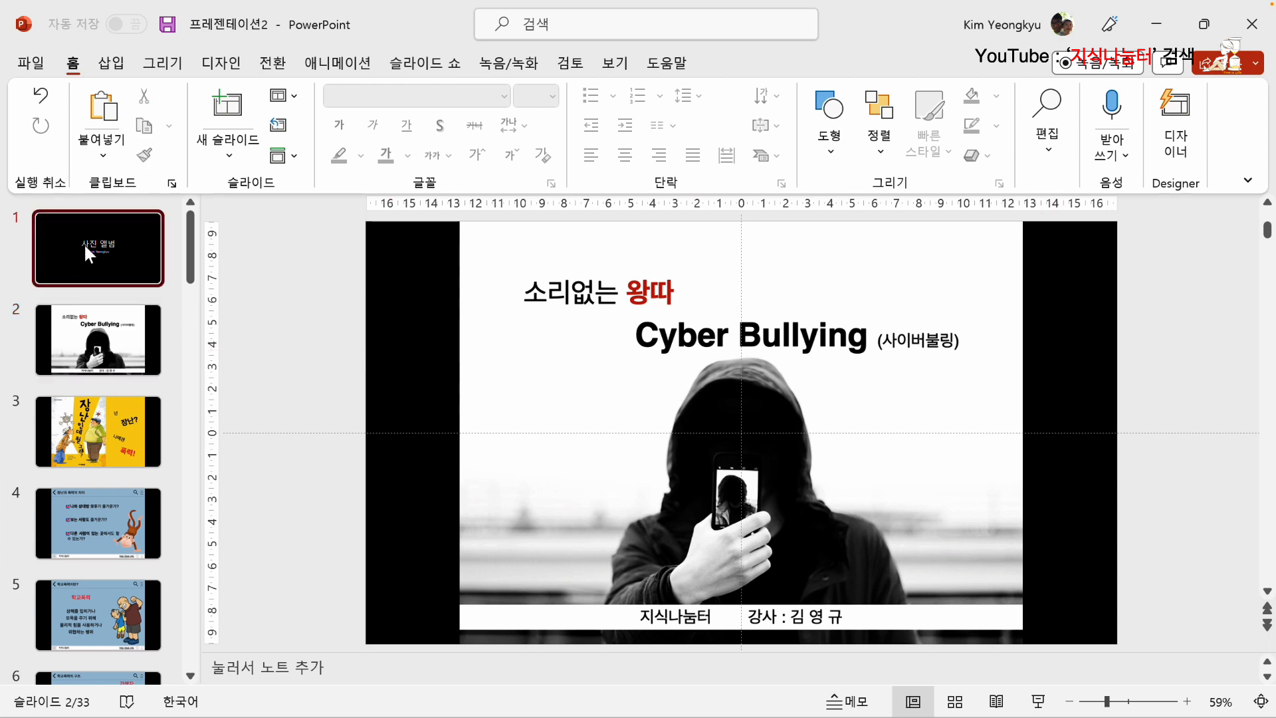
{"action": "key", "text": "Delete"}
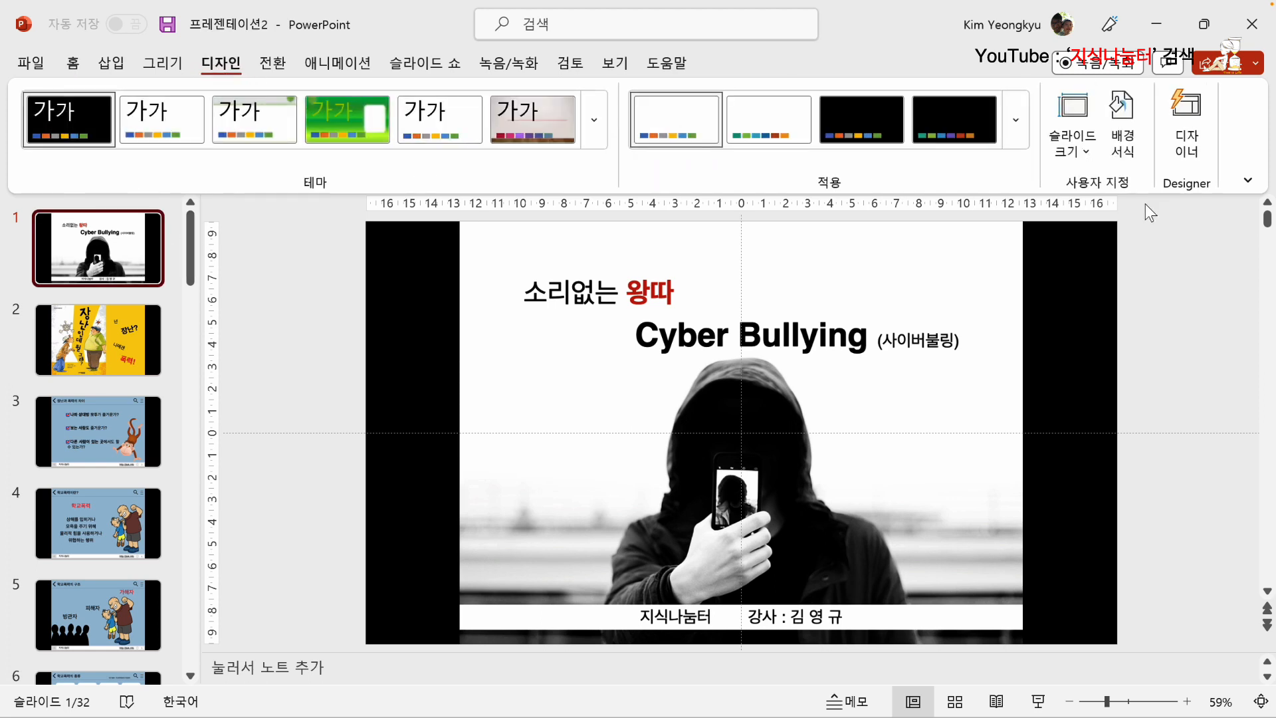
Change the slide size to 표준(4:3) and scale the content with 최대화.
{"action": "left_click", "coordinate": [1071, 158]}
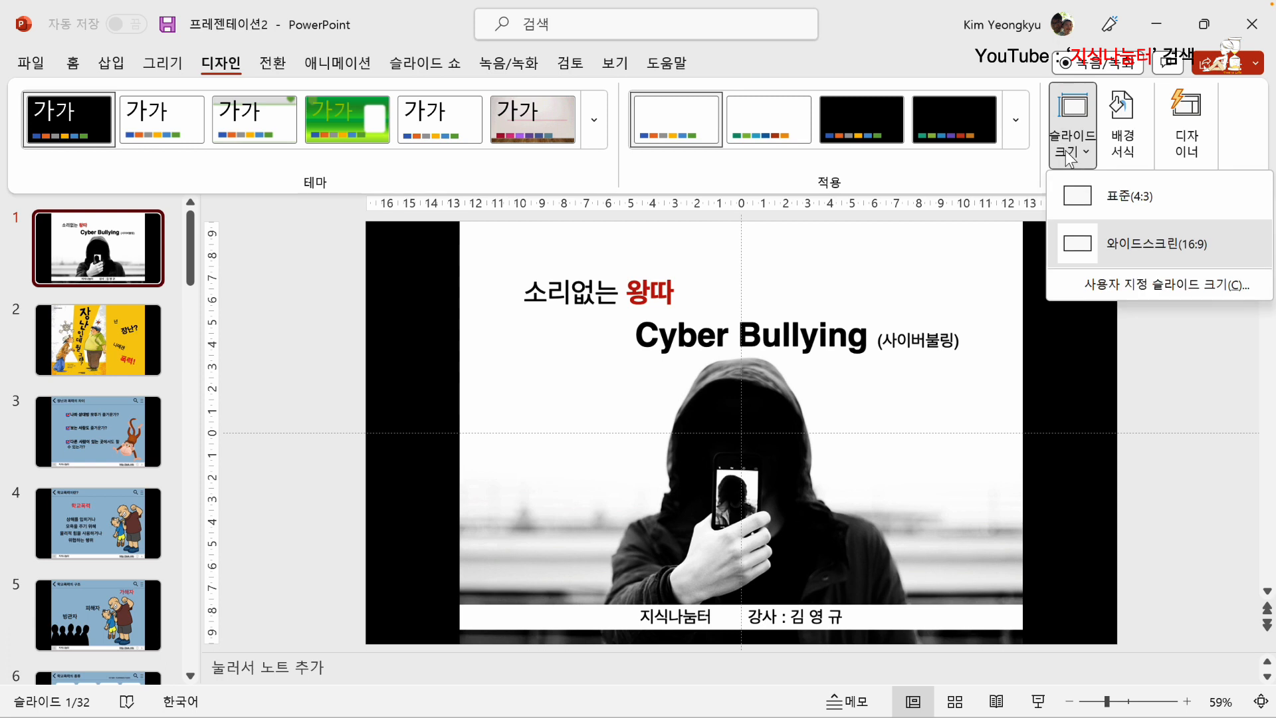
{"action": "left_click", "coordinate": [1084, 192]}
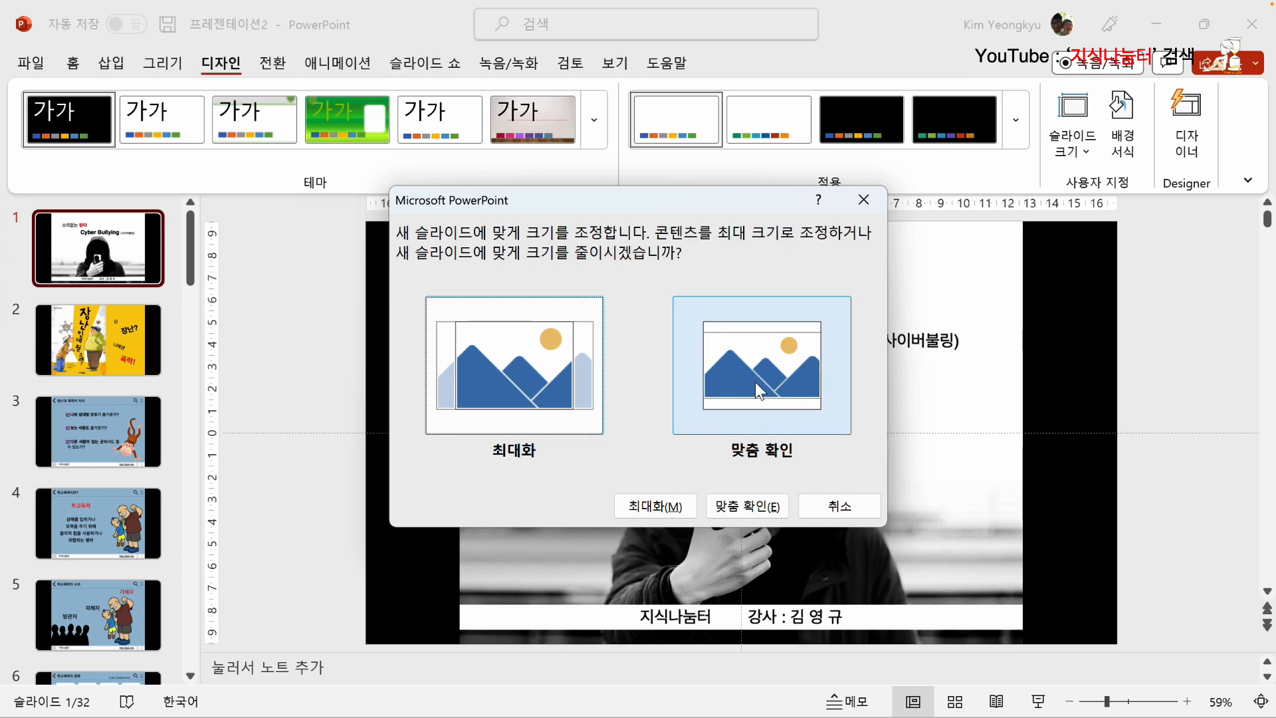
{"action": "left_click", "coordinate": [525, 402]}
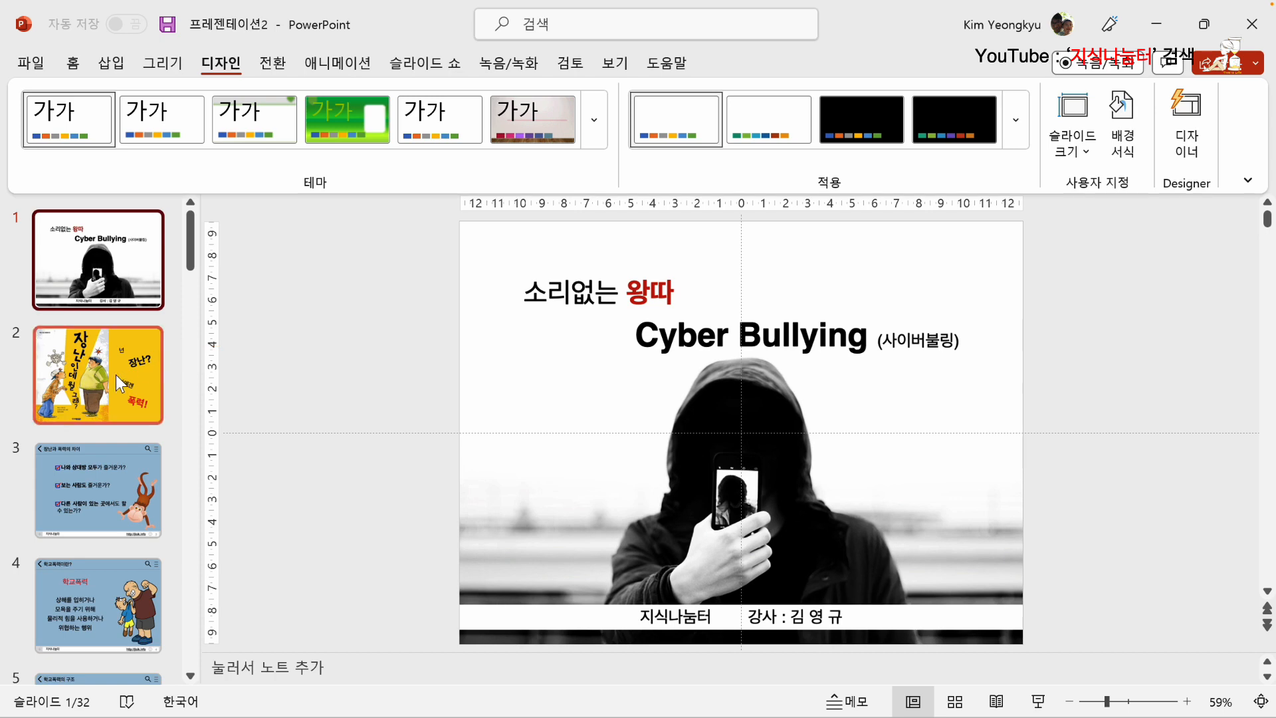
Look through the resized album slides to check how the pictures fill them, and return to the first slide.
{"action": "left_click", "coordinate": [81, 406]}
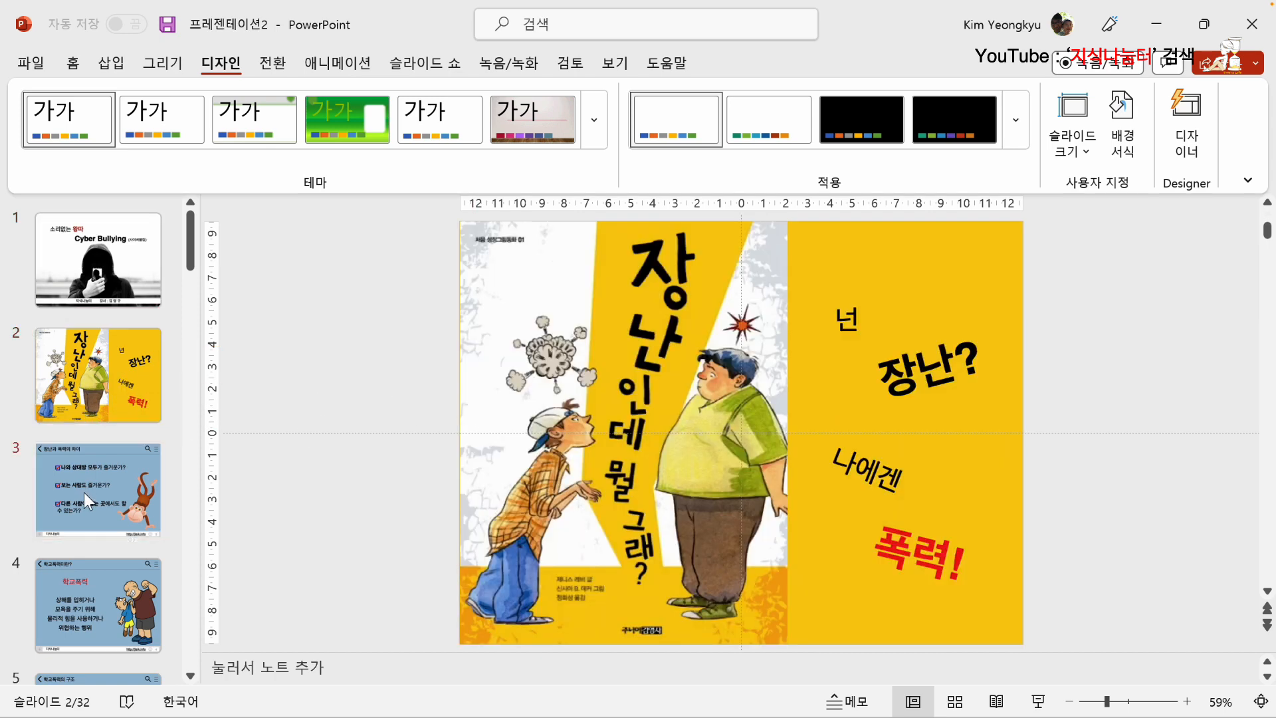
{"action": "left_click", "coordinate": [84, 493]}
{"action": "scroll", "coordinate": [82, 485], "scroll_direction": "down", "scroll_amount": 2}
{"action": "scroll", "coordinate": [82, 486], "scroll_direction": "down", "scroll_amount": 6}
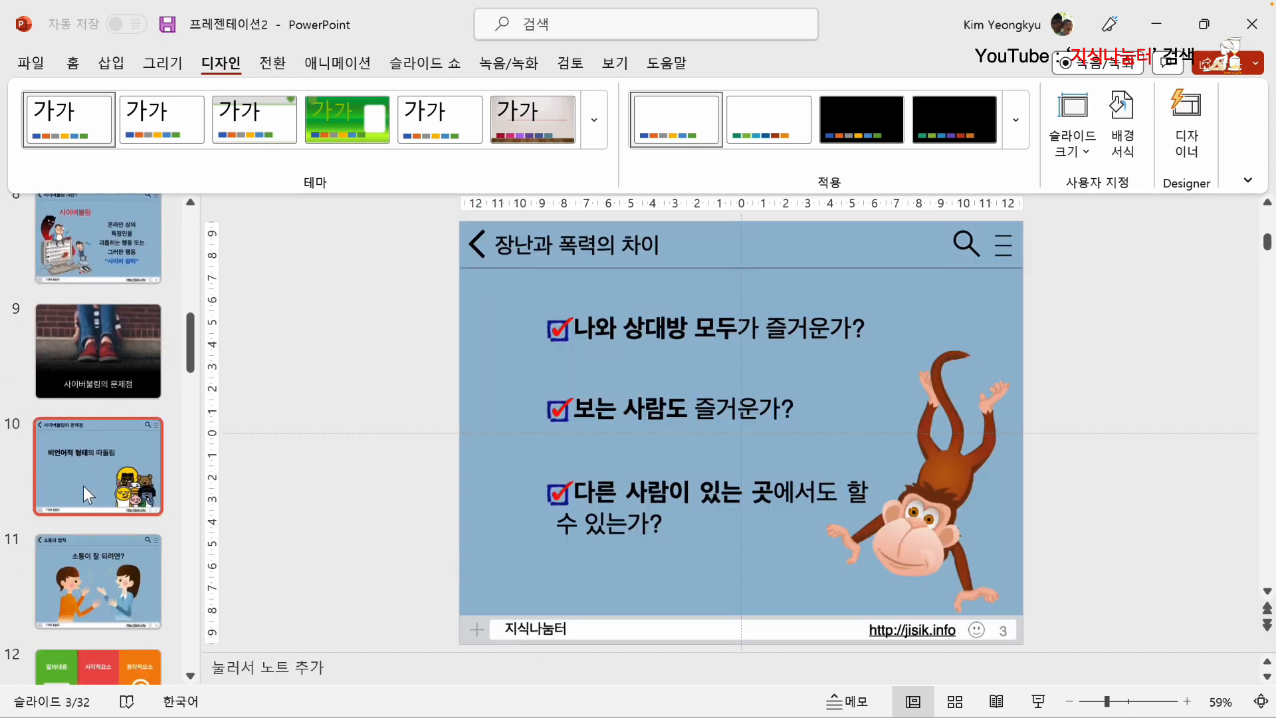
{"action": "left_click", "coordinate": [82, 485]}
{"action": "left_click", "coordinate": [88, 553]}
{"action": "scroll", "coordinate": [101, 538], "scroll_direction": "down", "scroll_amount": 4}
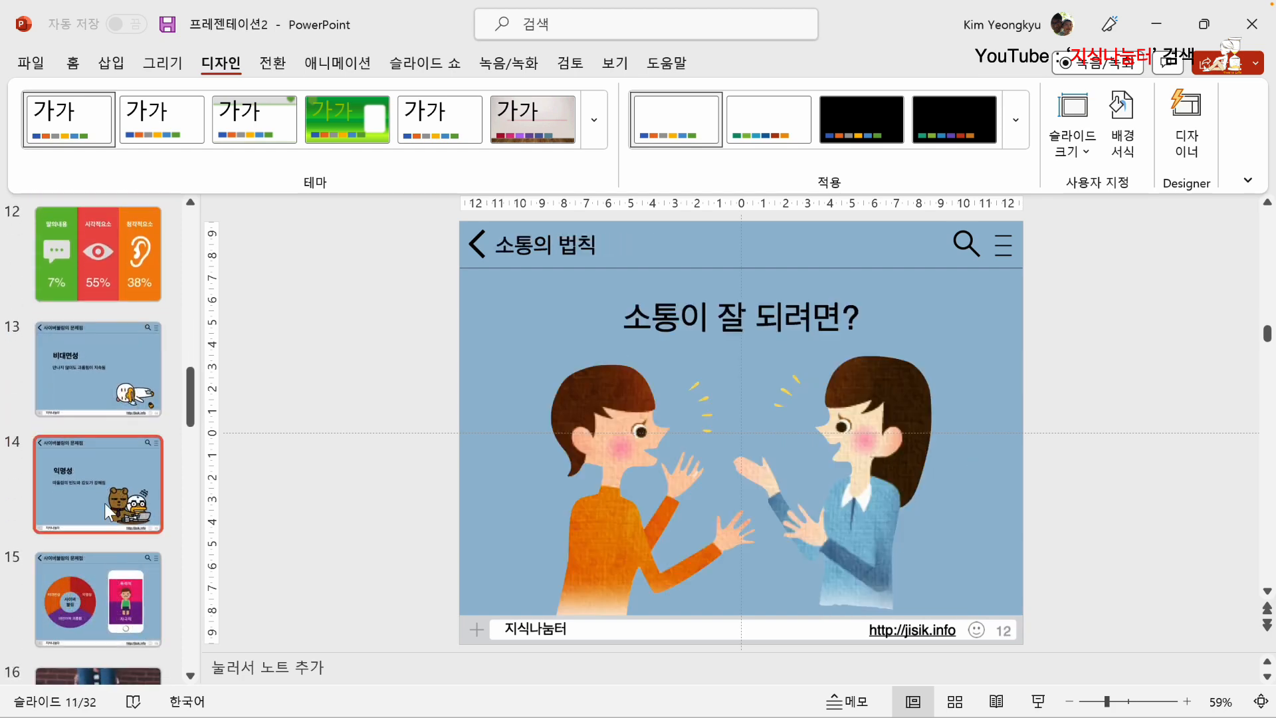
{"action": "left_click", "coordinate": [103, 420]}
{"action": "left_click", "coordinate": [94, 441]}
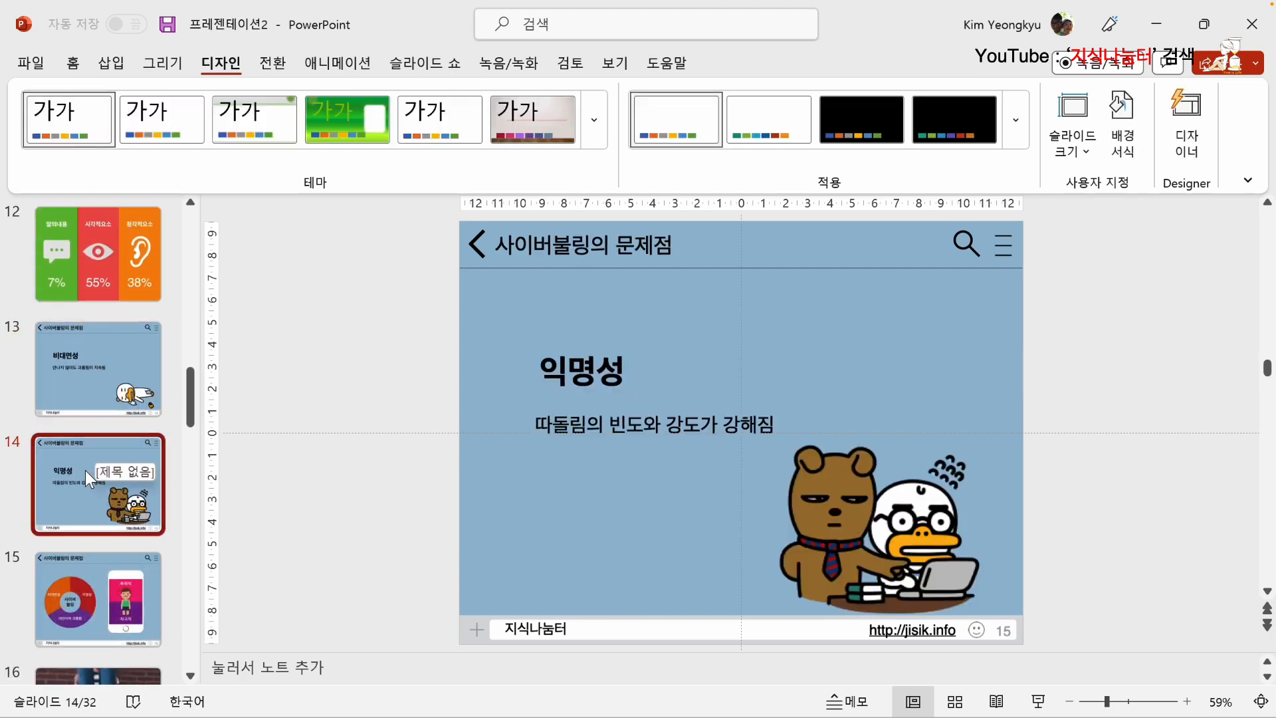
{"action": "scroll", "coordinate": [85, 472], "scroll_direction": "down", "scroll_amount": 4}
{"action": "left_click", "coordinate": [87, 474]}
{"action": "scroll", "coordinate": [89, 466], "scroll_direction": "up", "scroll_amount": 15}
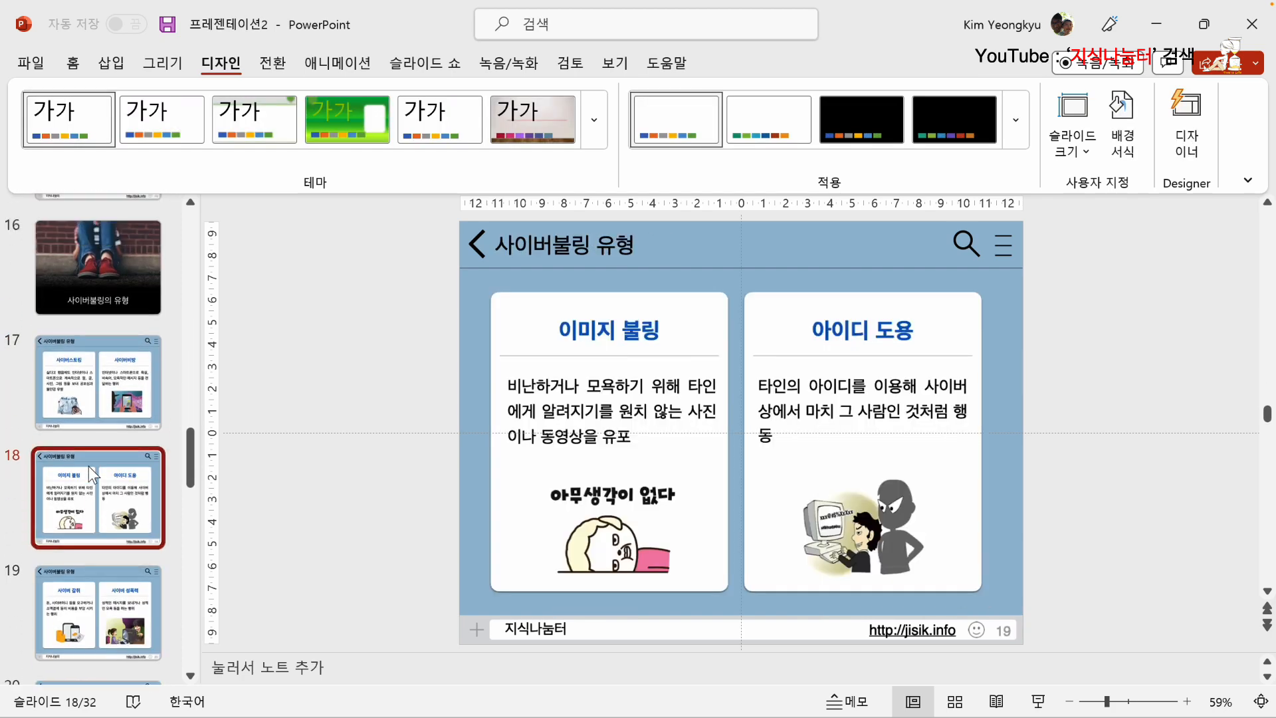
{"action": "left_click", "coordinate": [98, 260]}
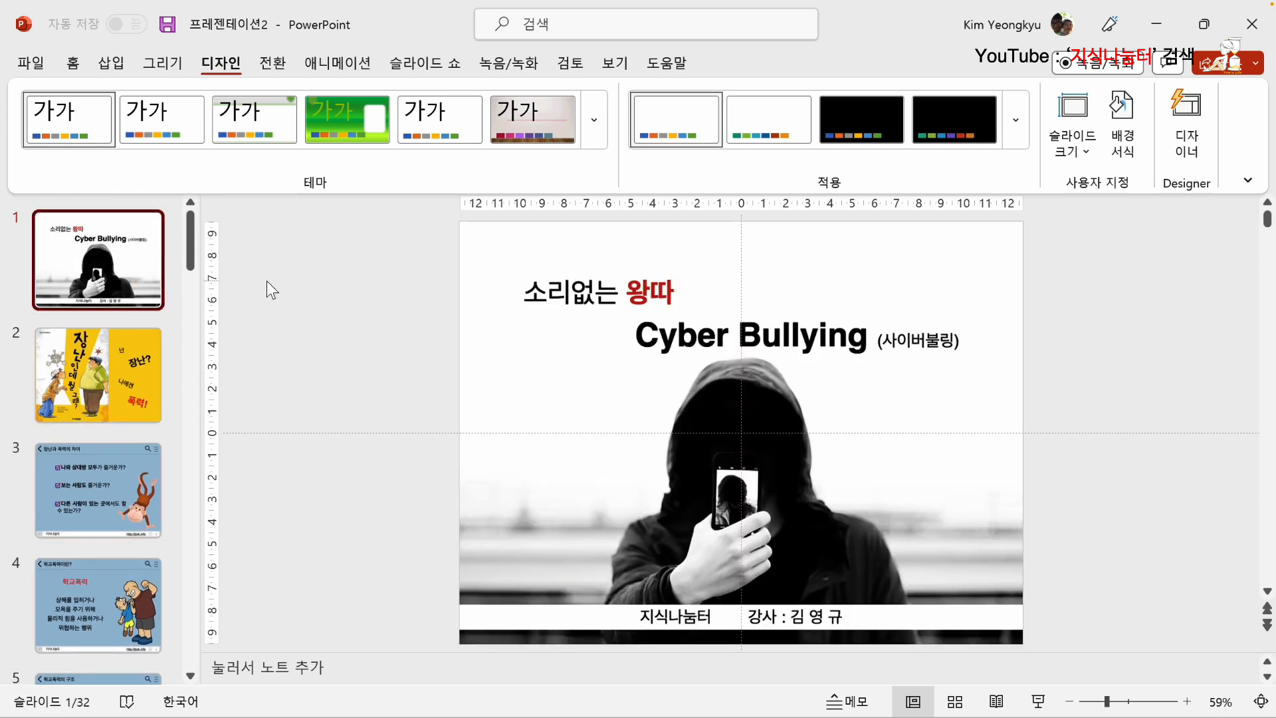
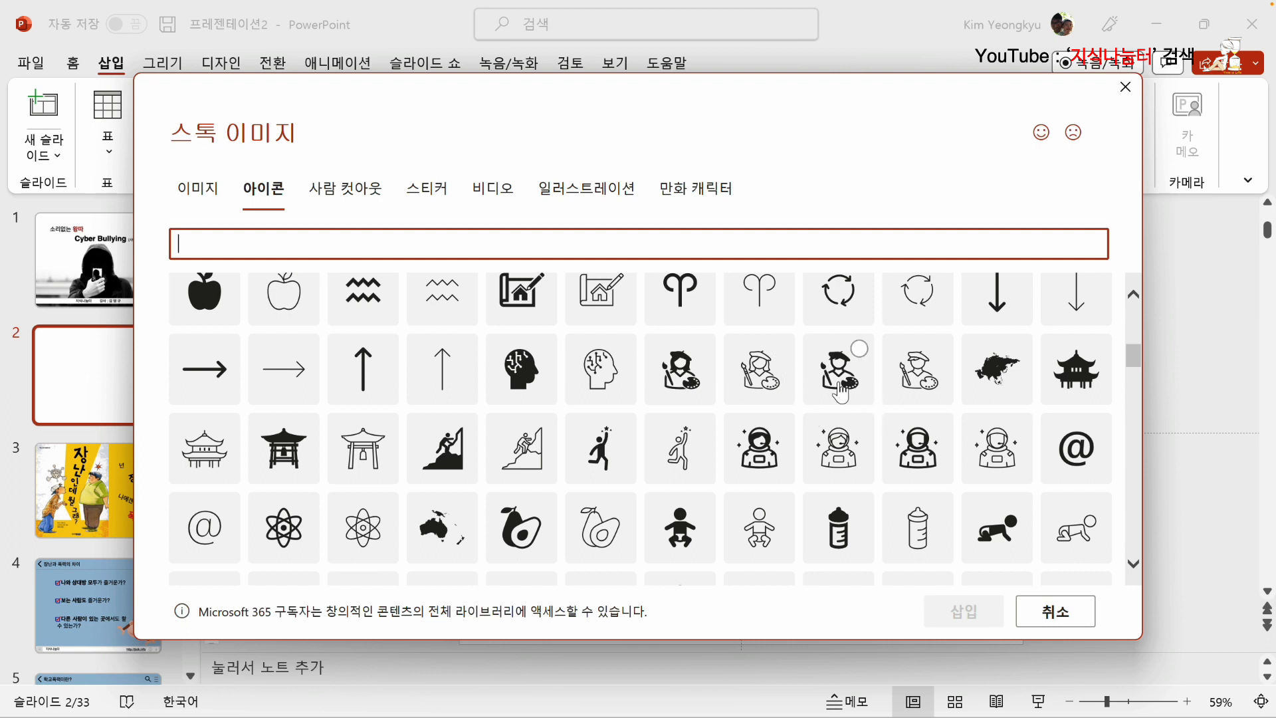
Insert the solid artist icon with a palette on slide 2, enlarge it to about 8.14 cm square and move it to the slide's right half.
{"action": "left_click", "coordinate": [840, 394]}
{"action": "left_click", "coordinate": [958, 612]}
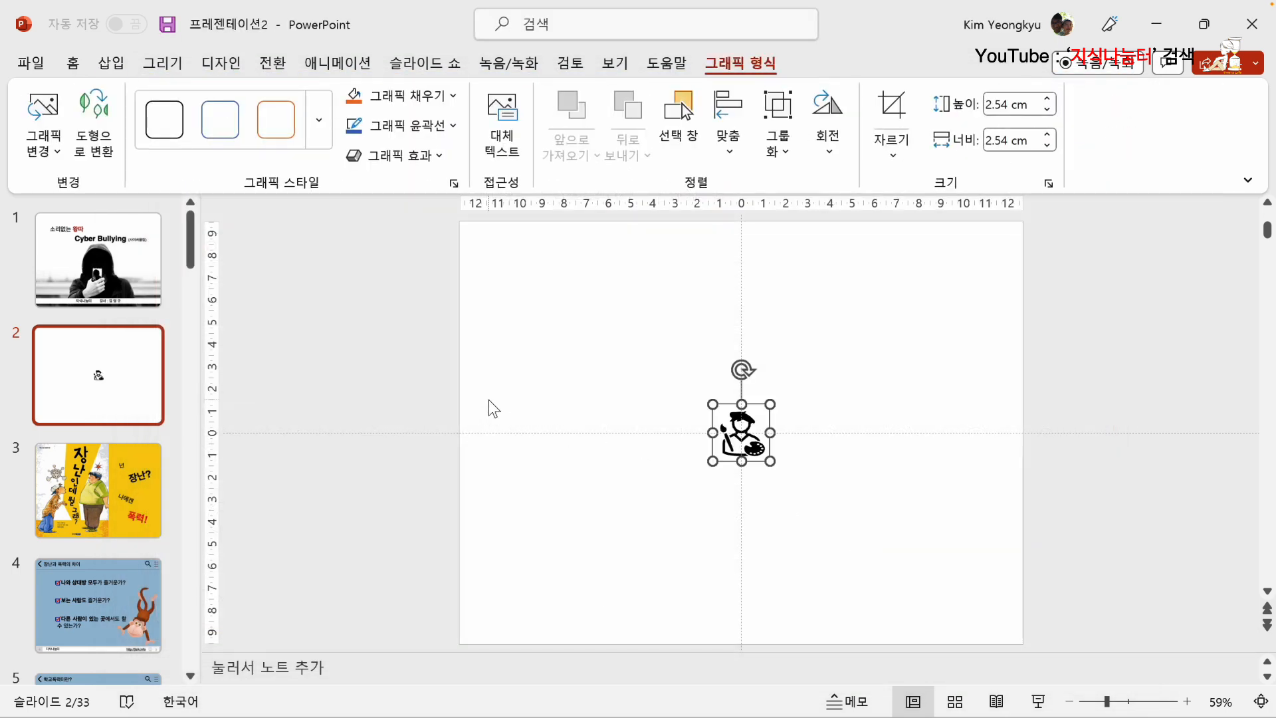
{"action": "left_click_drag", "start_coordinate": [771, 403], "coordinate": [894, 279]}
{"action": "mouse_move", "coordinate": [823, 379]}
{"action": "left_mouse_down"}
{"action": "mouse_move", "coordinate": [866, 393]}
{"action": "mouse_move", "coordinate": [876, 431]}
{"action": "left_mouse_up"}
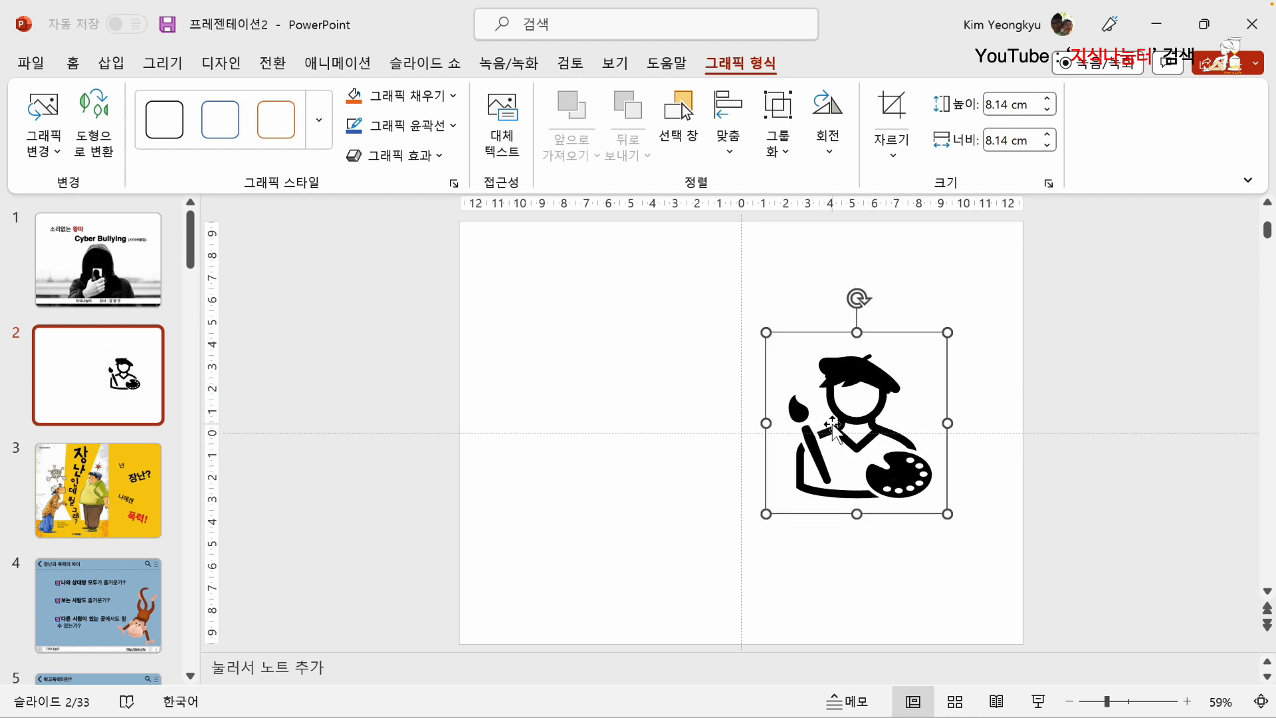
Ungroup the artist icon, agreeing to convert it into Microsoft Office drawing objects.
{"action": "right_click", "coordinate": [832, 367]}
{"action": "key", "text": "Escape"}
{"action": "right_click", "coordinate": [843, 368]}
{"action": "mouse_move", "coordinate": [935, 437]}
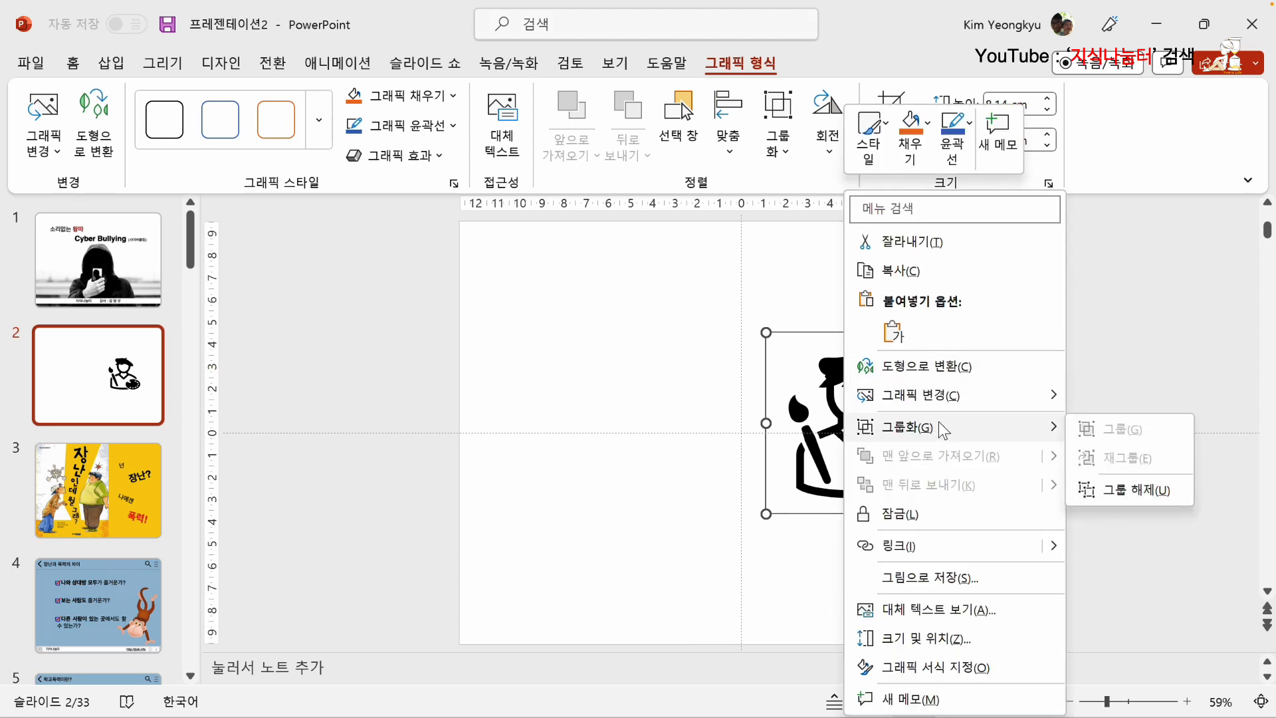
{"action": "left_click", "coordinate": [1138, 490]}
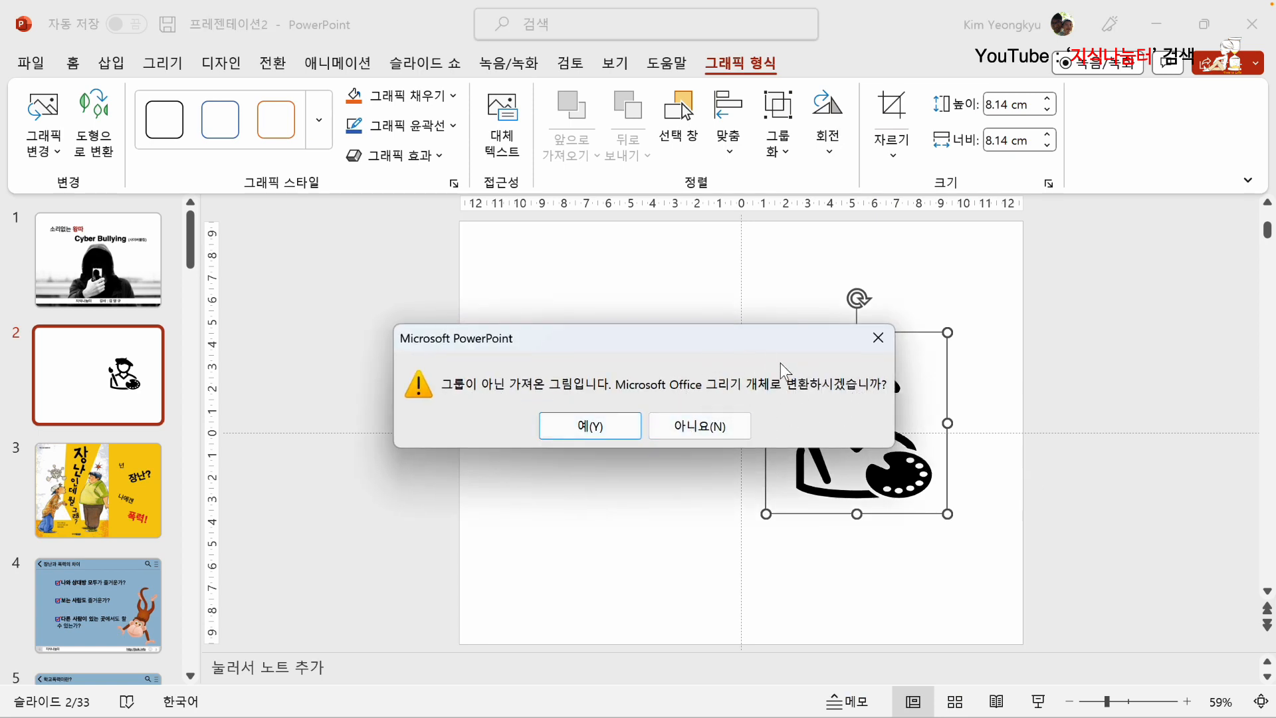
{"action": "left_click", "coordinate": [583, 428]}
{"action": "left_click", "coordinate": [695, 455]}
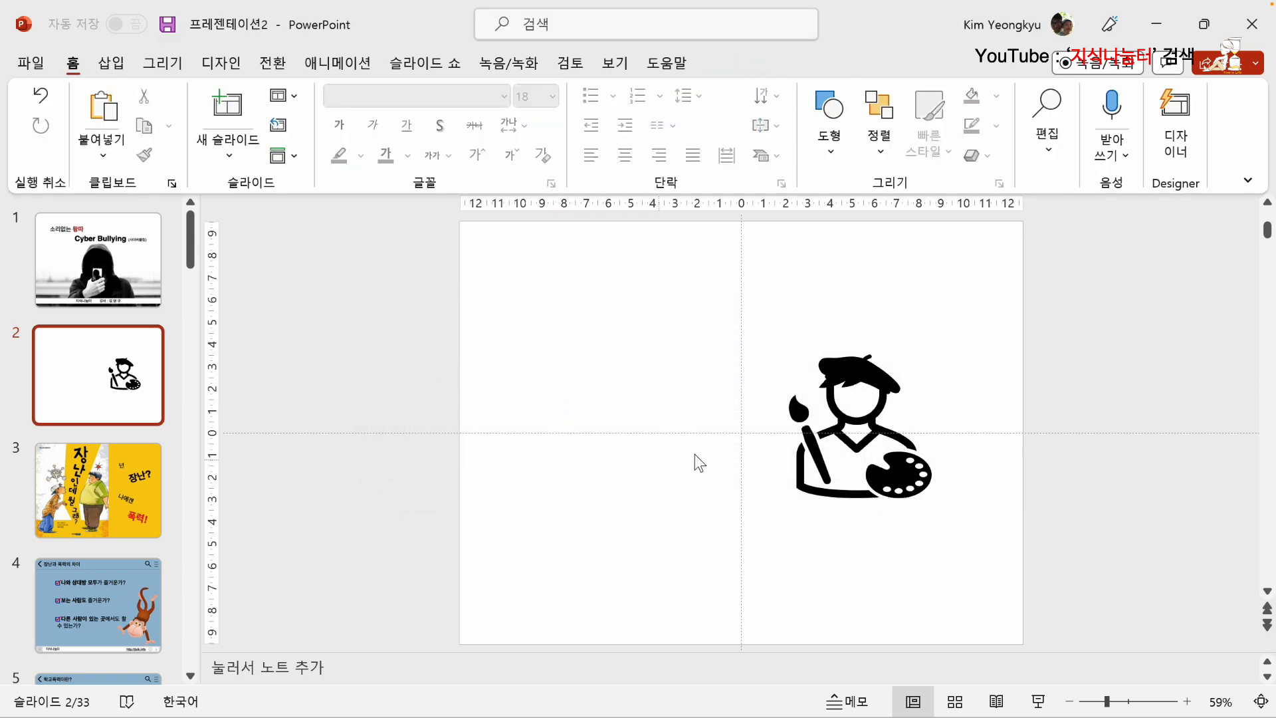
Fill the artist's palette shape with orange.
{"action": "left_click", "coordinate": [857, 369]}
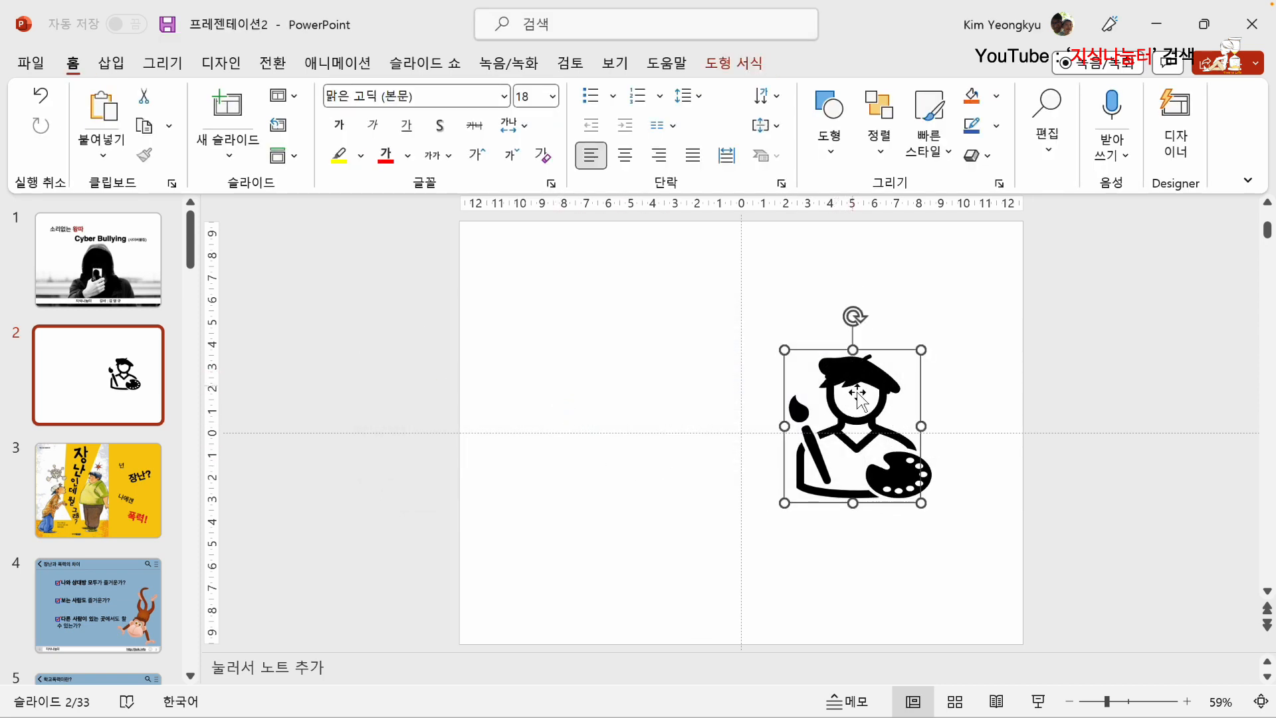
{"action": "left_click", "coordinate": [904, 475]}
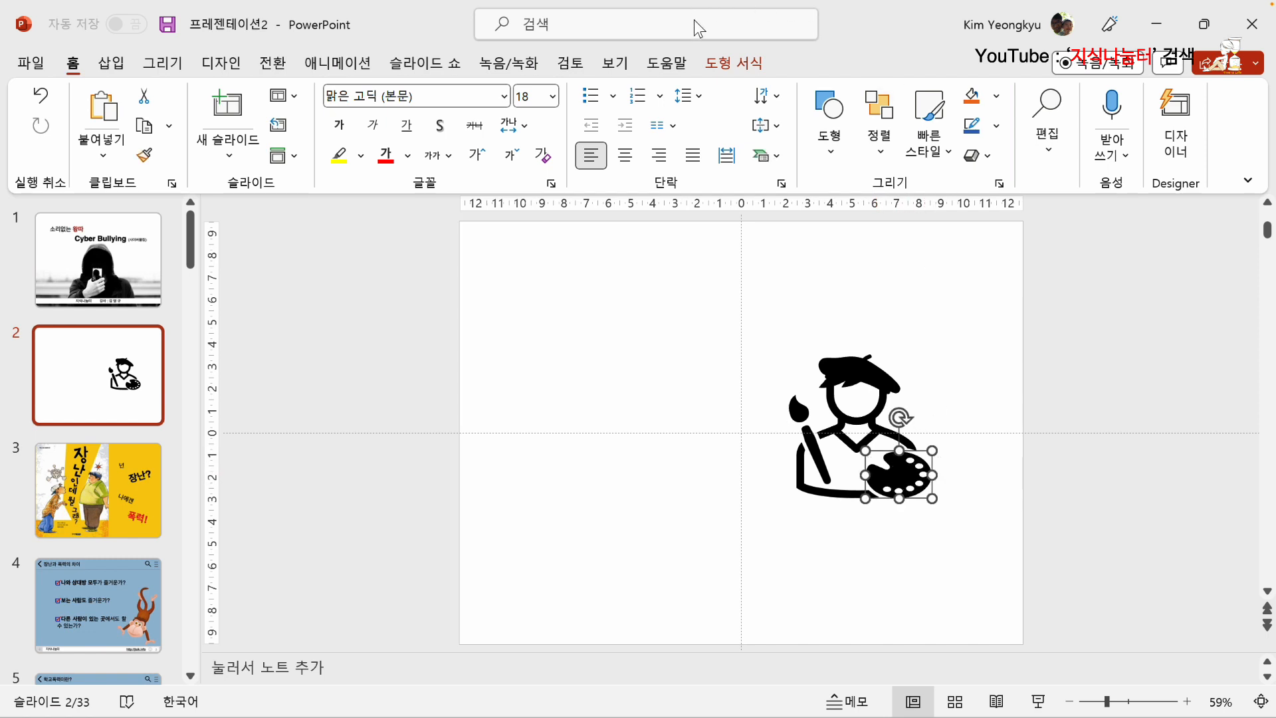
{"action": "left_click", "coordinate": [722, 66]}
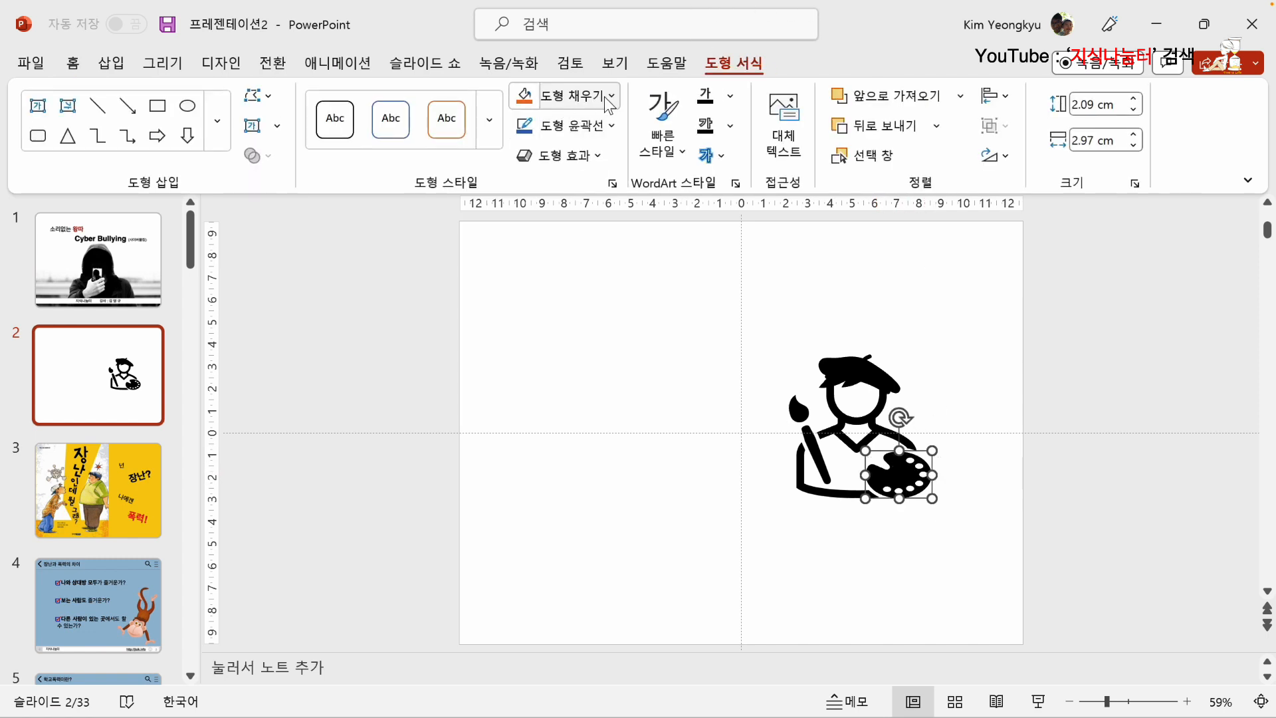
{"action": "left_click", "coordinate": [587, 105]}
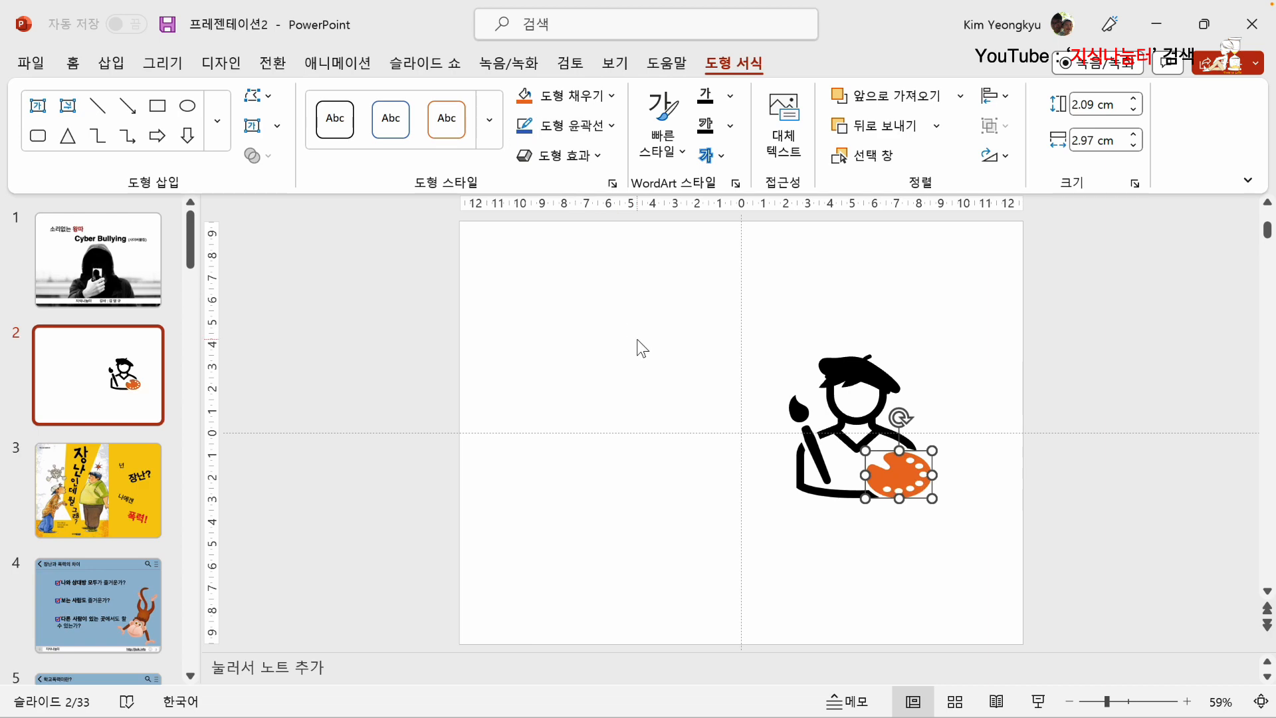
{"action": "left_click", "coordinate": [689, 505]}
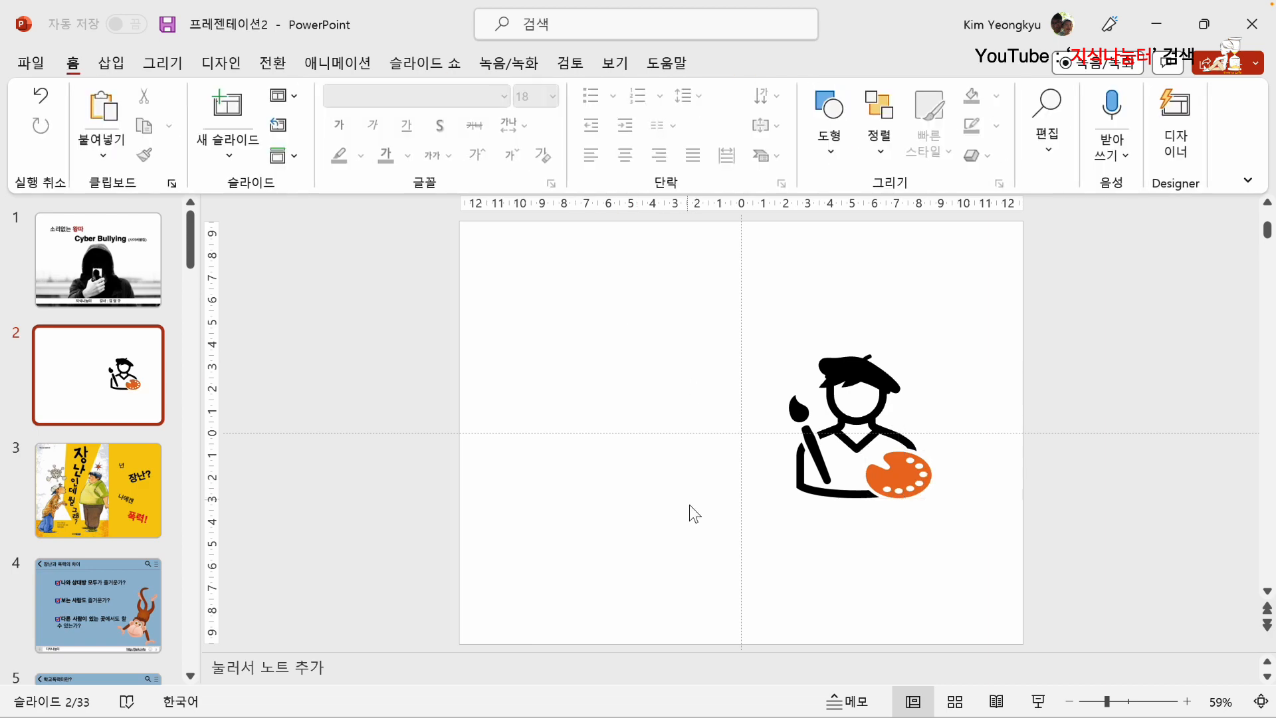
Ungroup the remaining artist figure so its brush tip is a separate shape.
{"action": "left_click", "coordinate": [800, 412]}
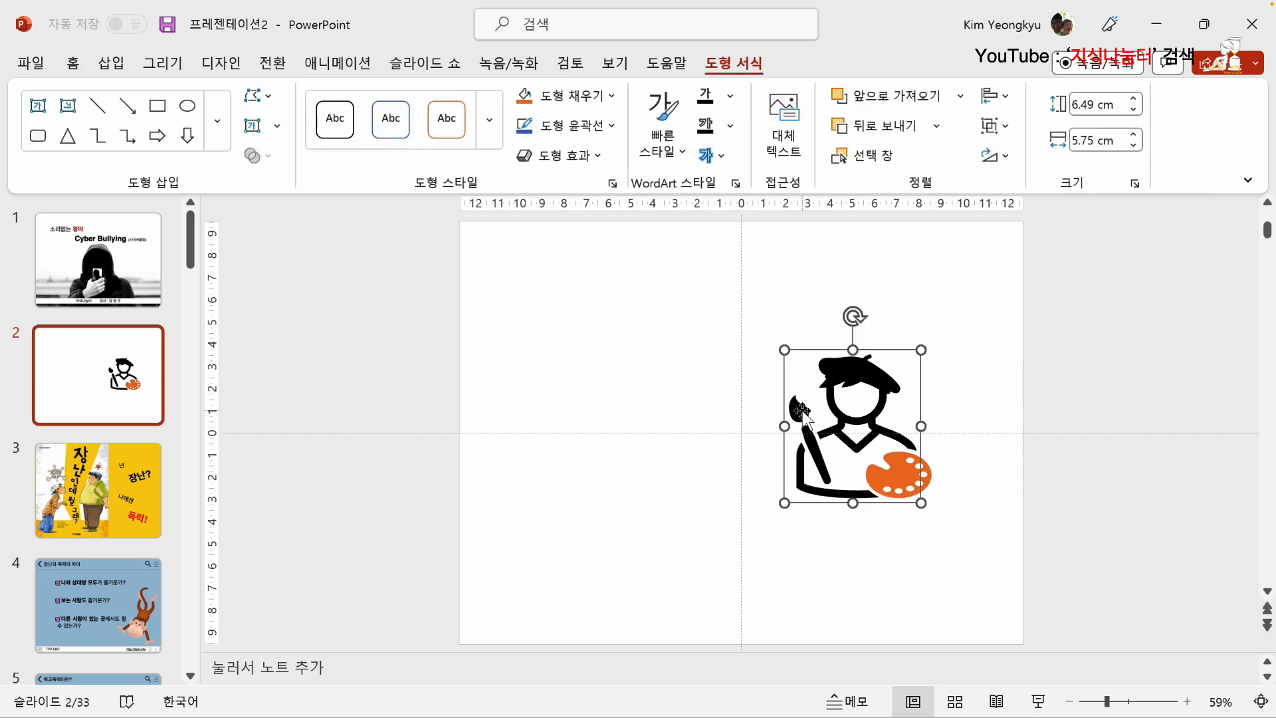
{"action": "right_click", "coordinate": [802, 410]}
{"action": "mouse_move", "coordinate": [868, 428]}
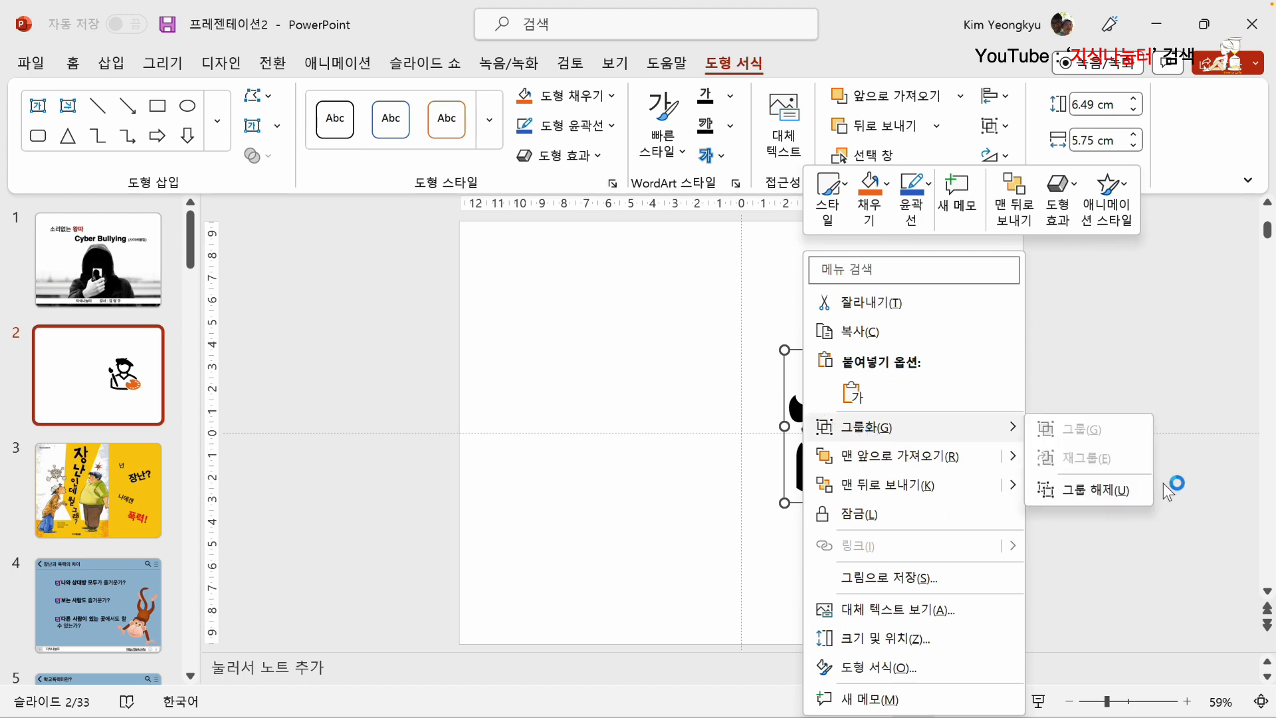
{"action": "left_click", "coordinate": [1117, 490]}
{"action": "left_click", "coordinate": [707, 437]}
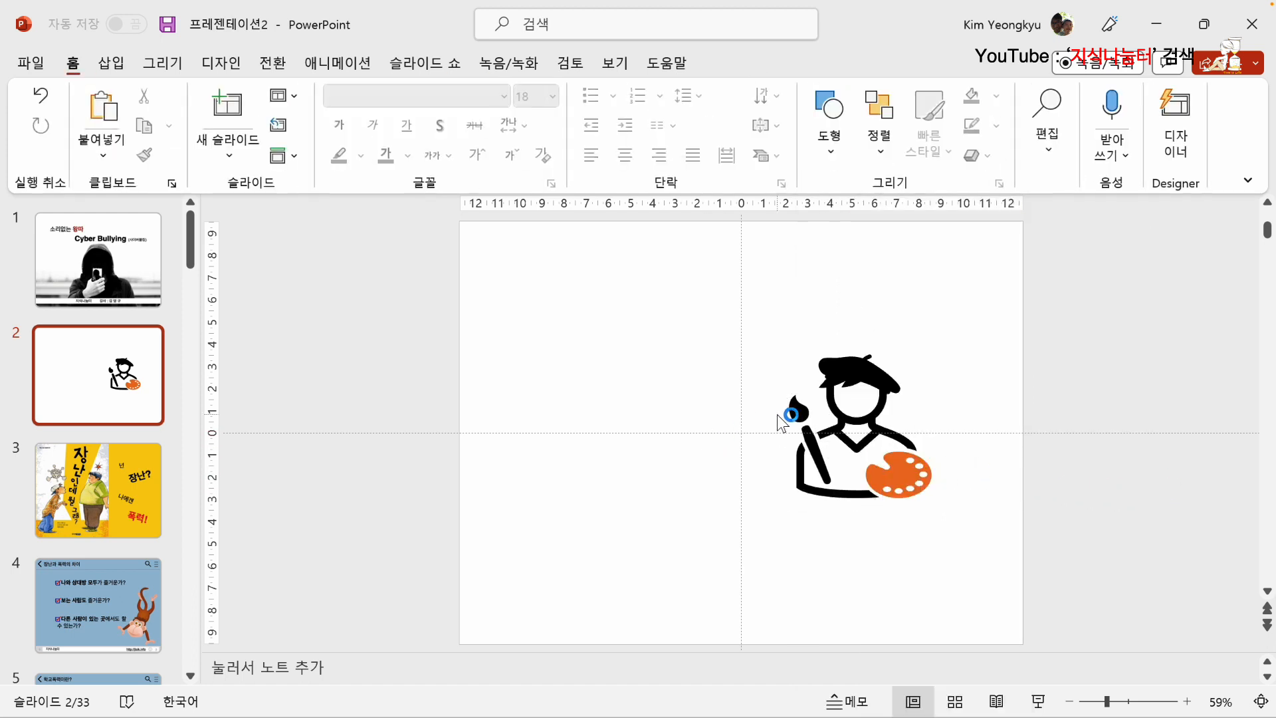
Fill the artist's brush tip with the standard green color.
{"action": "left_click", "coordinate": [800, 410]}
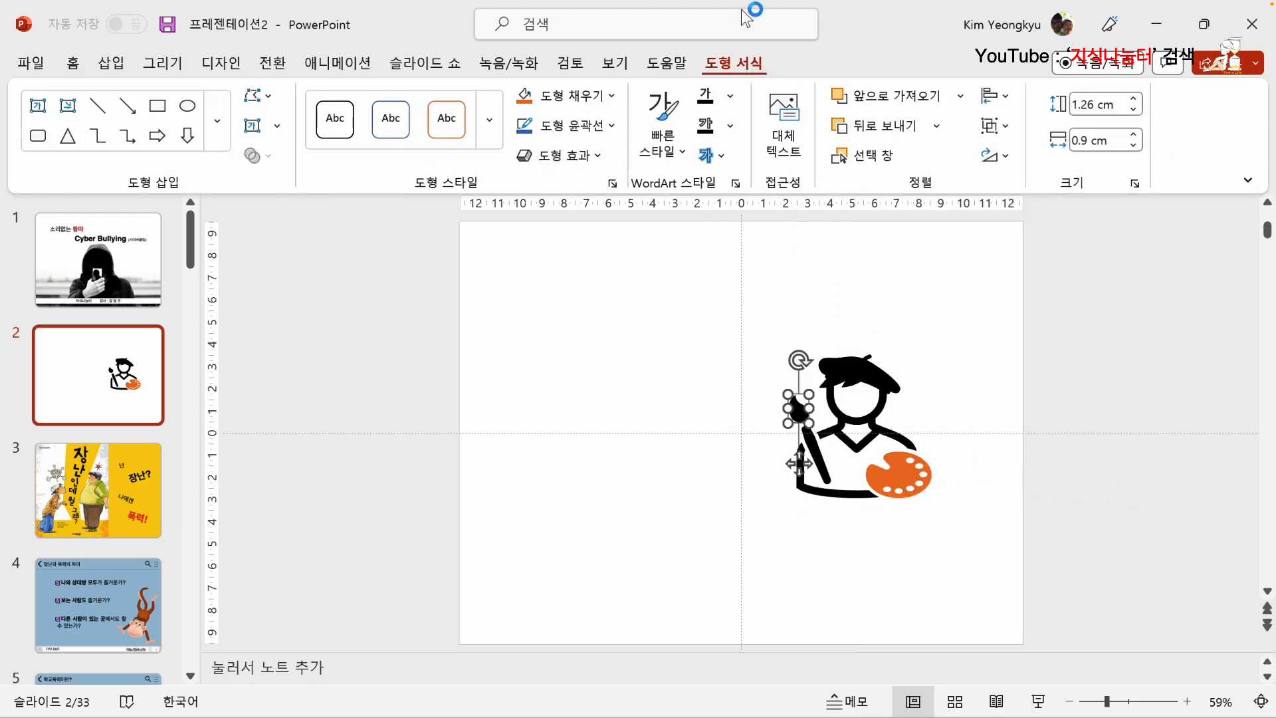
{"action": "left_click", "coordinate": [612, 95]}
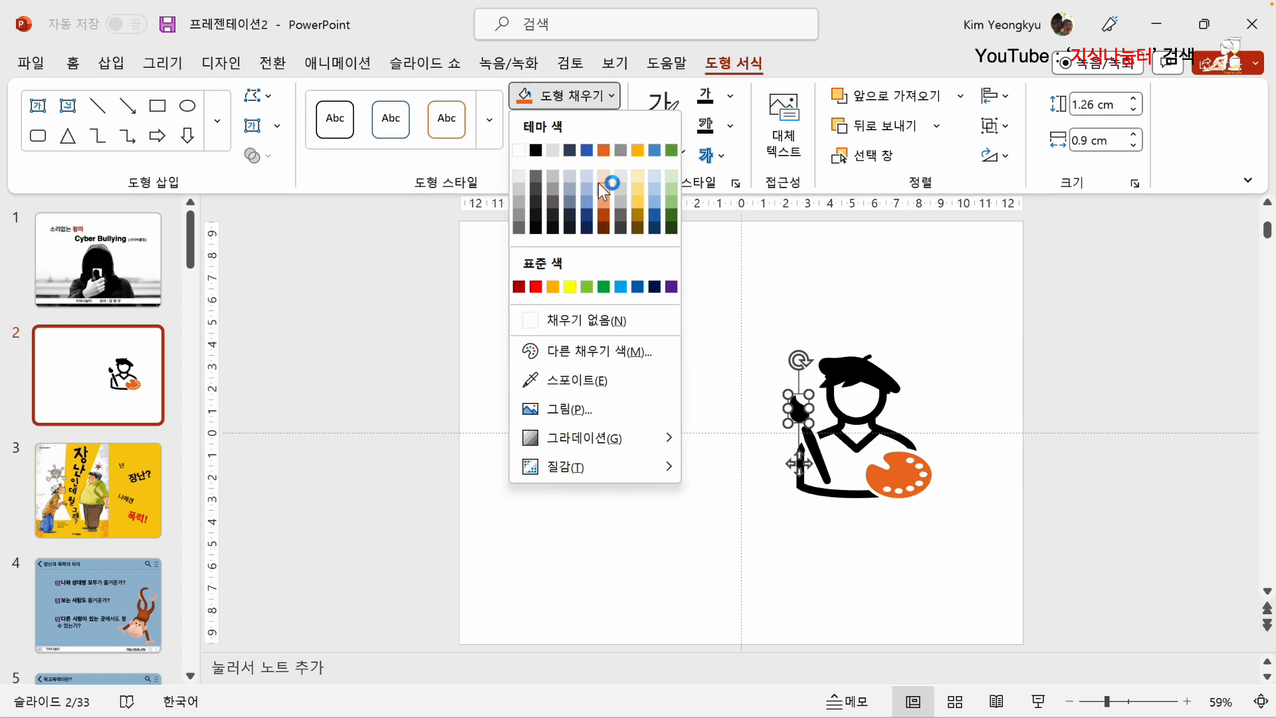
{"action": "left_click", "coordinate": [604, 287]}
{"action": "left_click", "coordinate": [809, 303]}
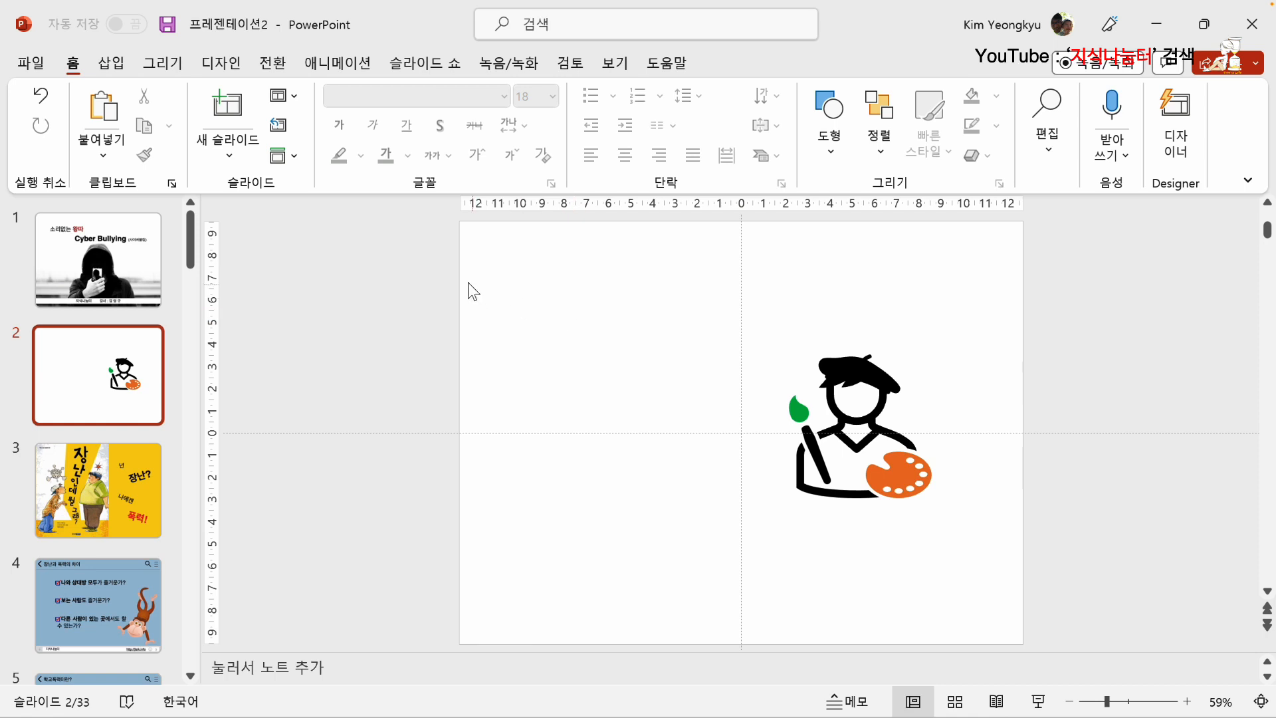
Insert the animated Shiba dog from the All Animated Models category of the online 3D models onto slide 2.
{"action": "left_click", "coordinate": [109, 64]}
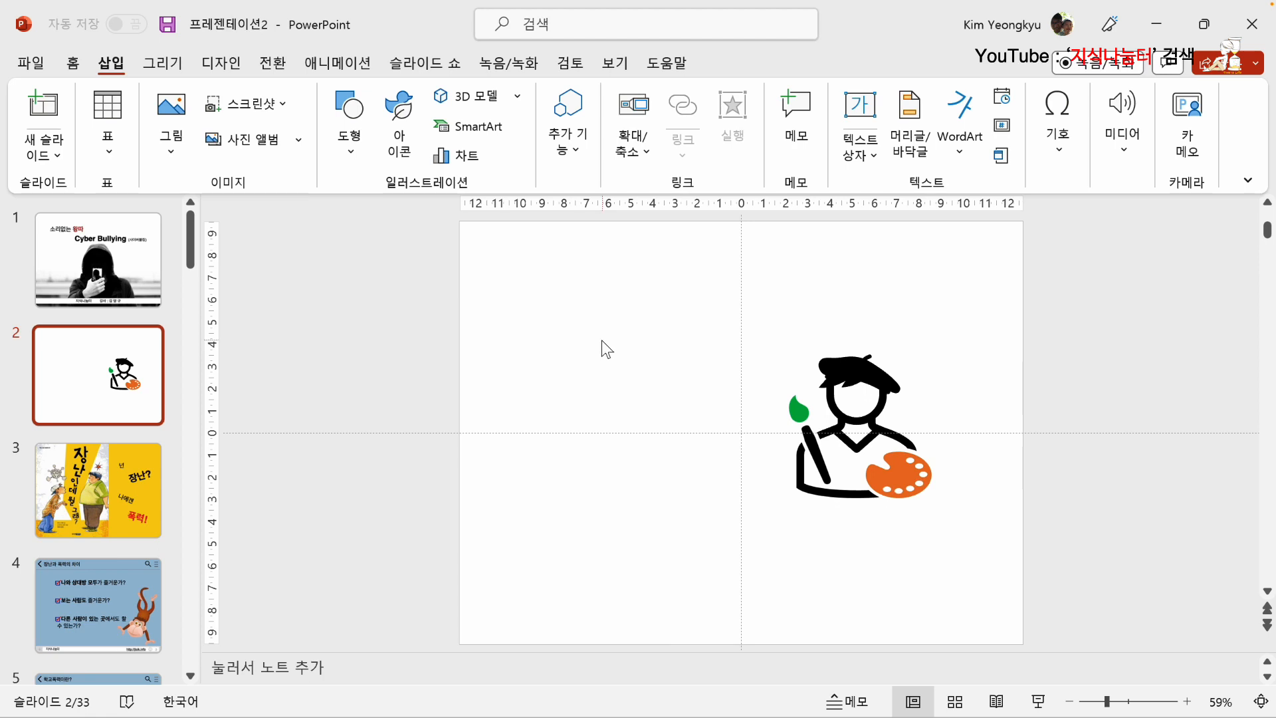
{"action": "left_click", "coordinate": [476, 104]}
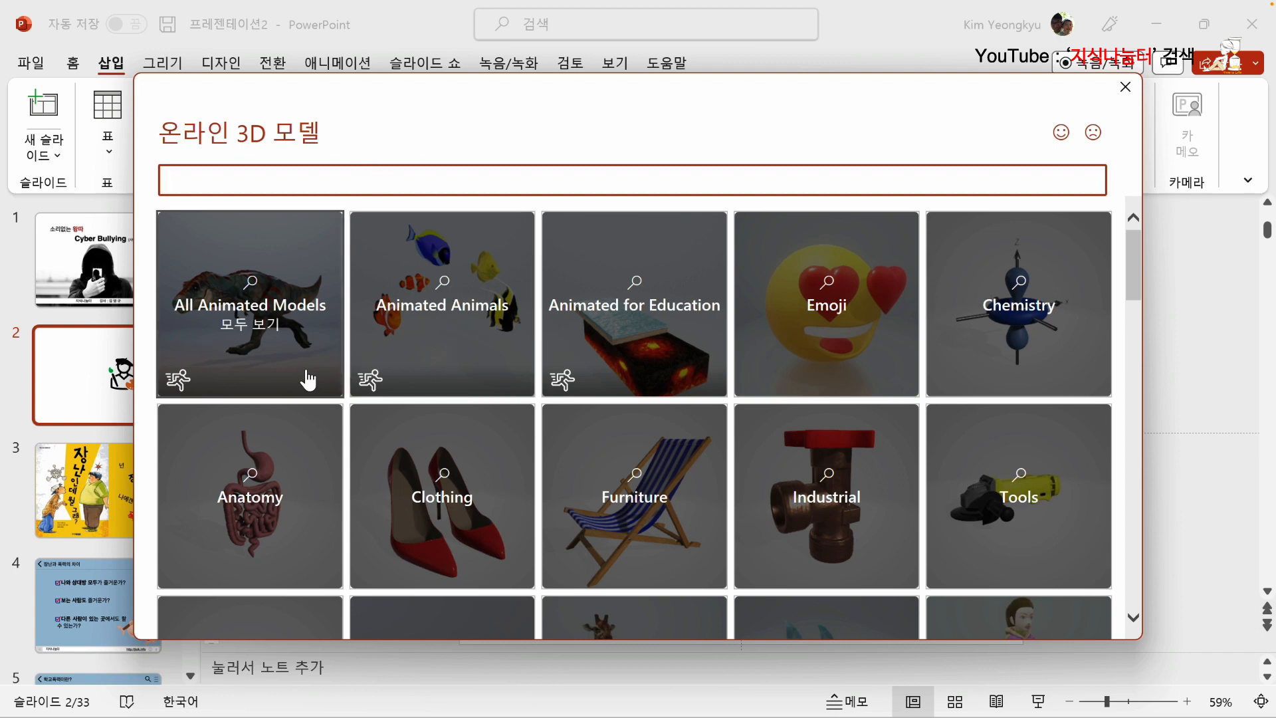
{"action": "left_click", "coordinate": [259, 351]}
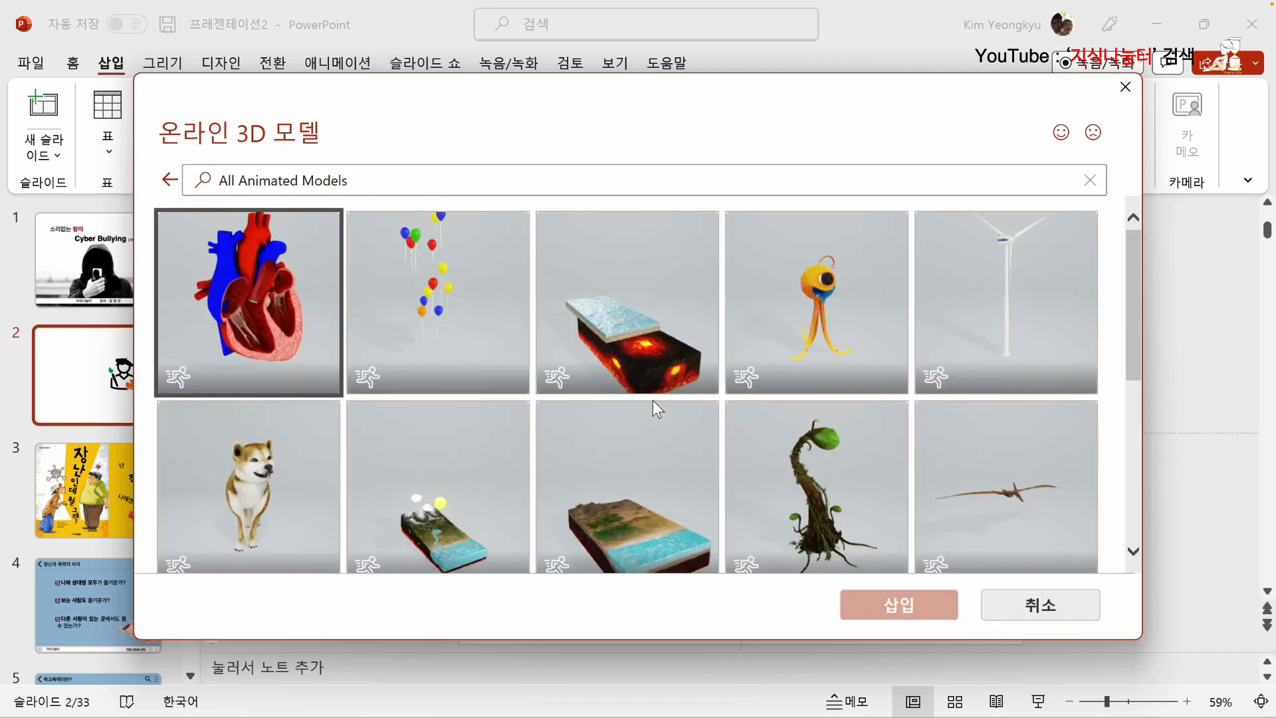
{"action": "scroll", "coordinate": [653, 400], "scroll_direction": "down", "scroll_amount": 2}
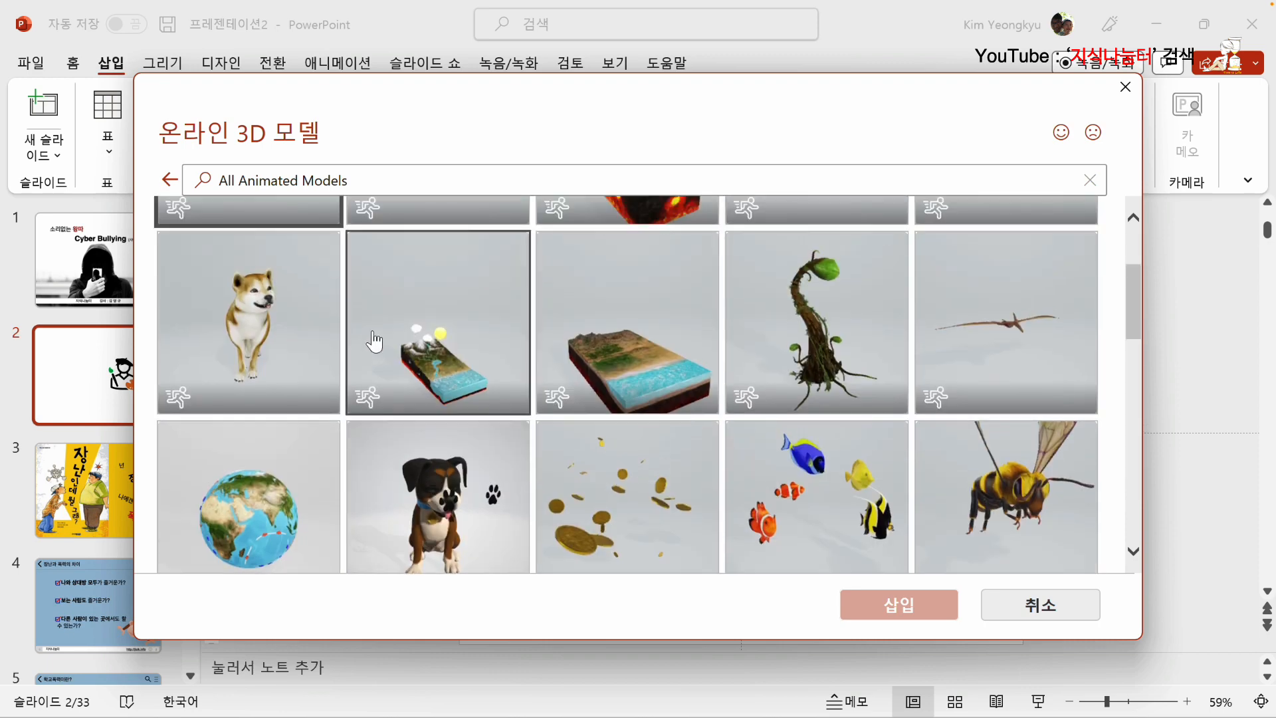
{"action": "left_click", "coordinate": [249, 312]}
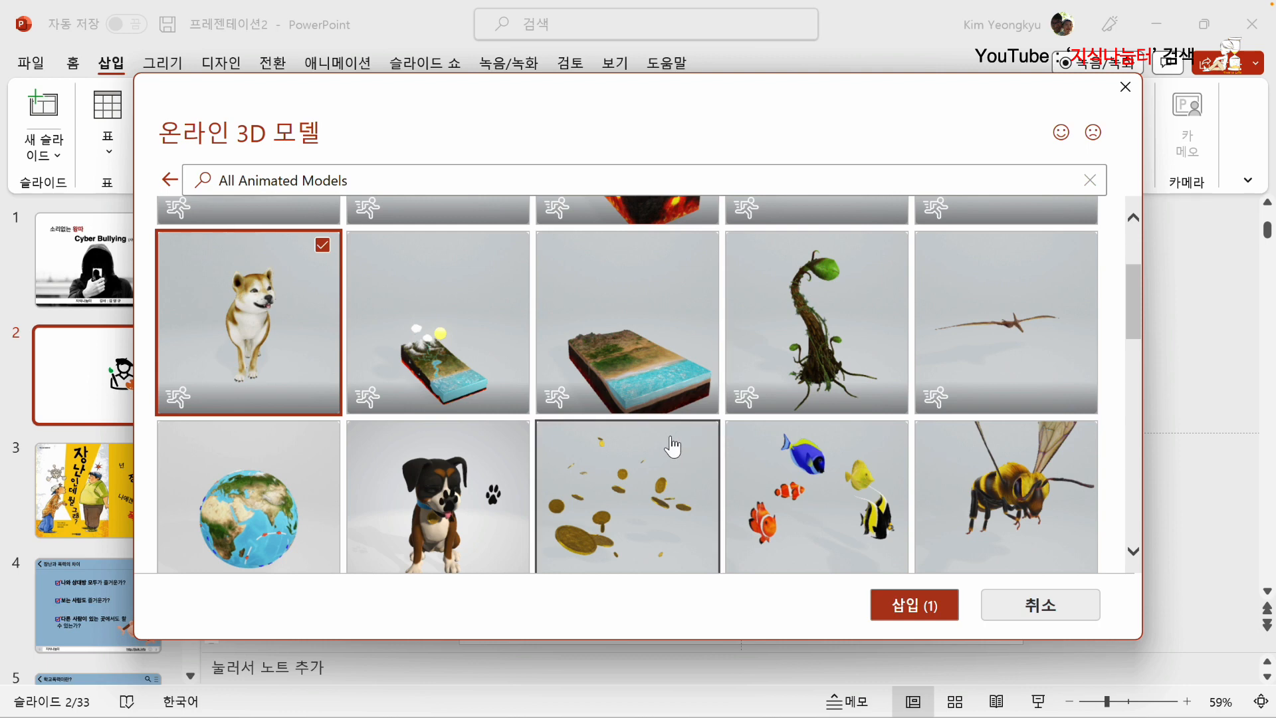
{"action": "scroll", "coordinate": [673, 447], "scroll_direction": "down", "scroll_amount": 6}
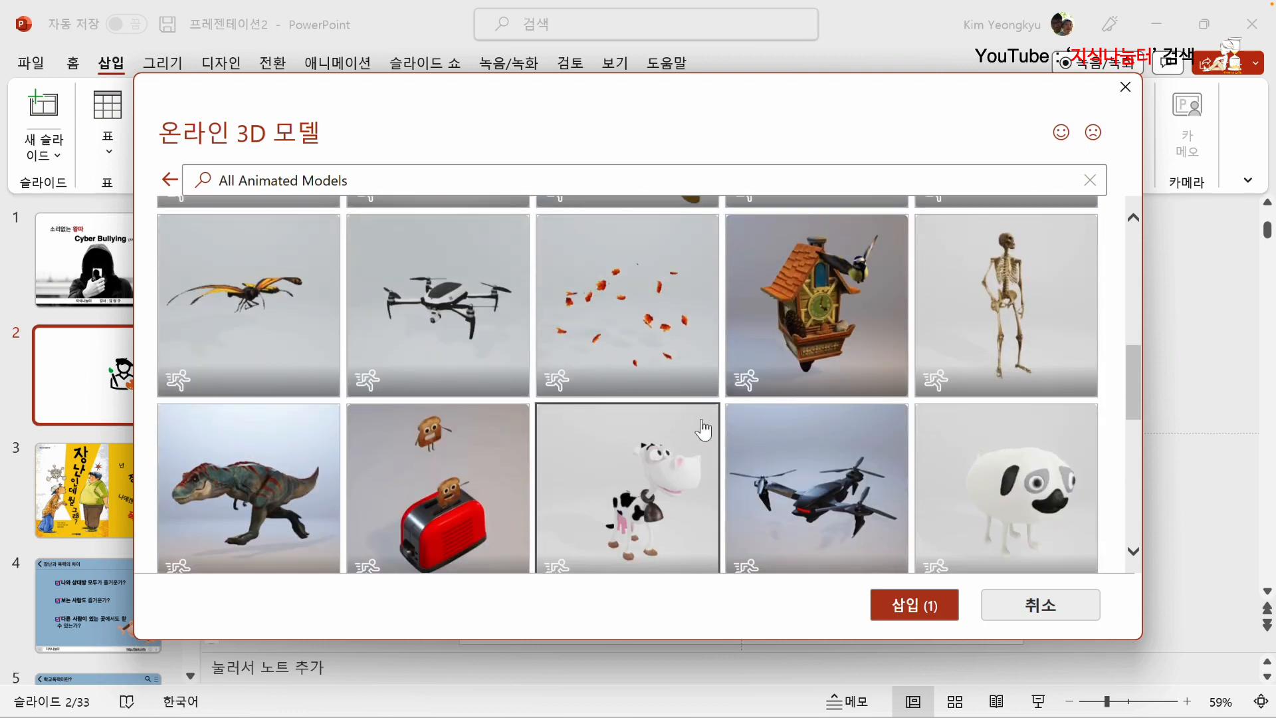
{"action": "scroll", "coordinate": [707, 430], "scroll_direction": "down", "scroll_amount": 3}
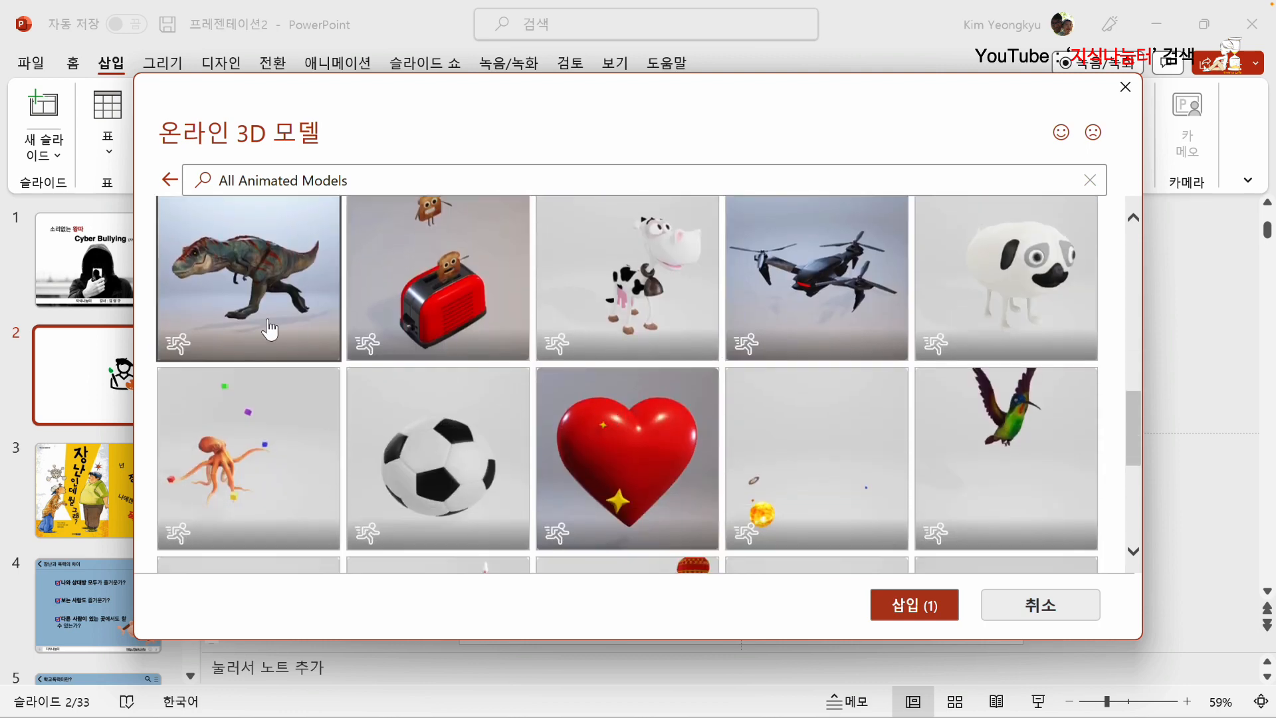
{"action": "scroll", "coordinate": [427, 385], "scroll_direction": "up", "scroll_amount": 10}
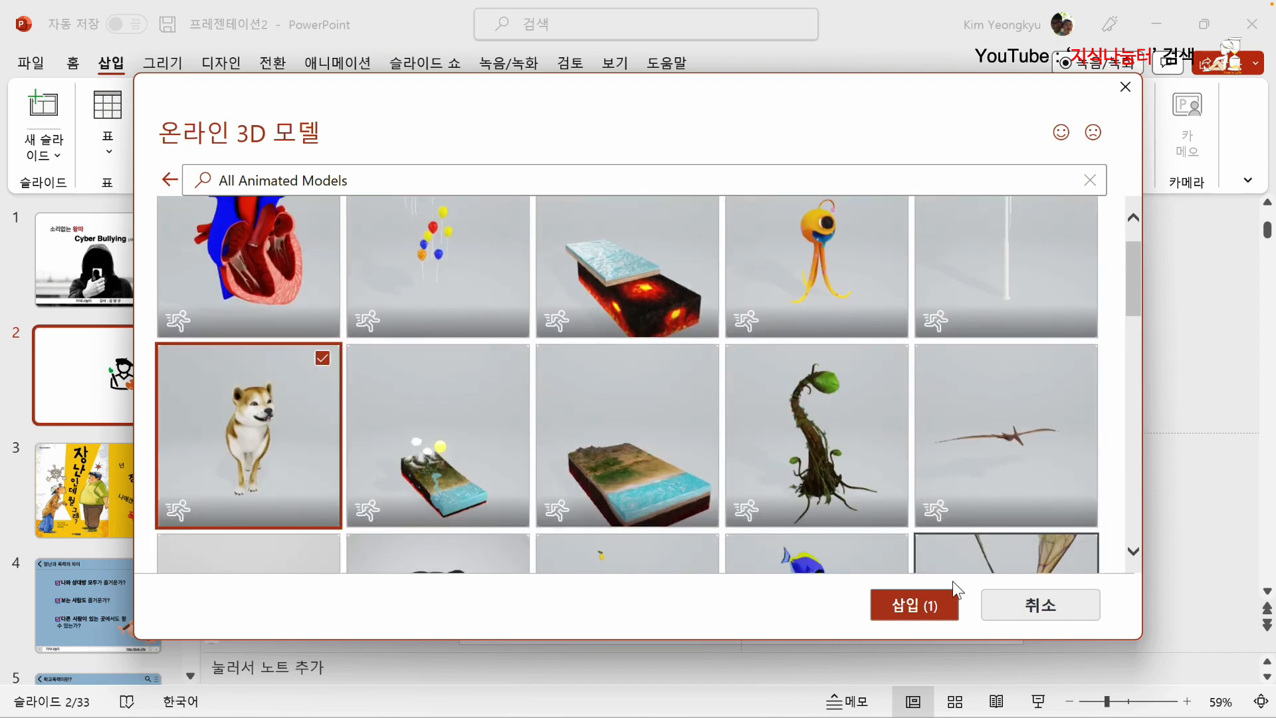
{"action": "left_click", "coordinate": [916, 604]}
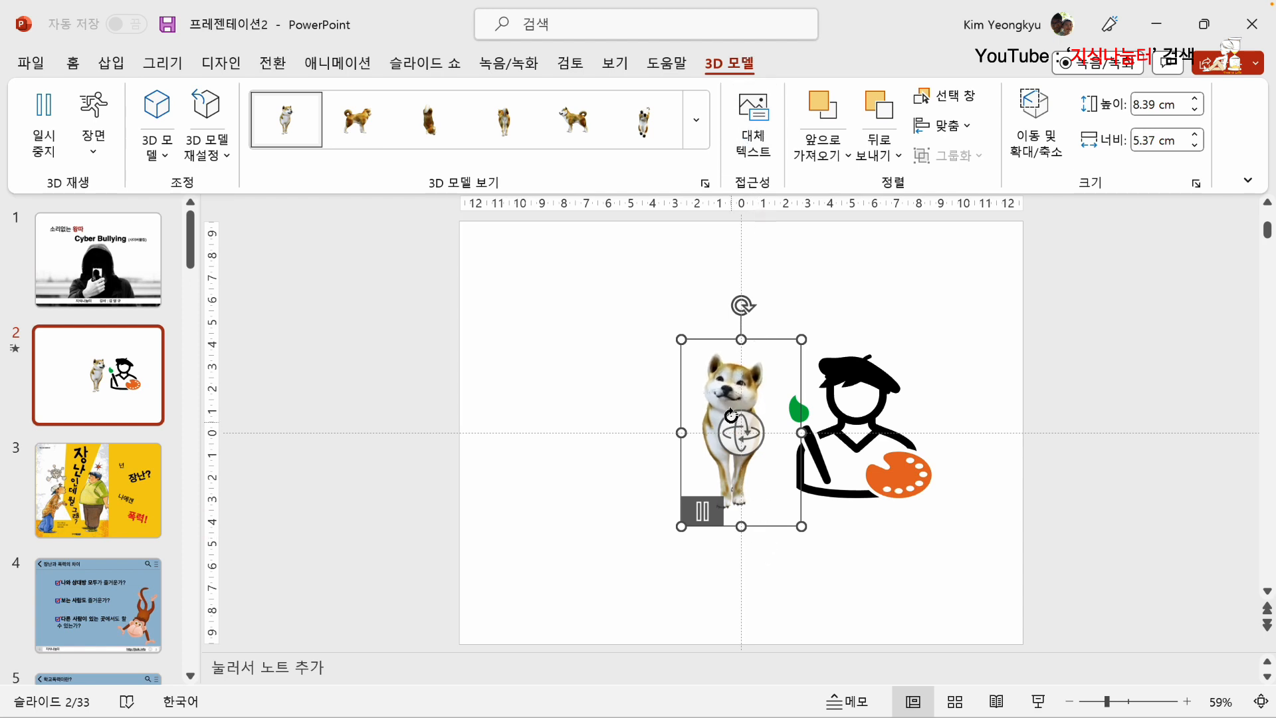
Place the 3D dog on the empty half beside the artist, enlarge its frame to about 12.81 × 10.38 cm, and rotate it to a side view.
{"action": "left_click_drag", "start_coordinate": [707, 396], "coordinate": [540, 369]}
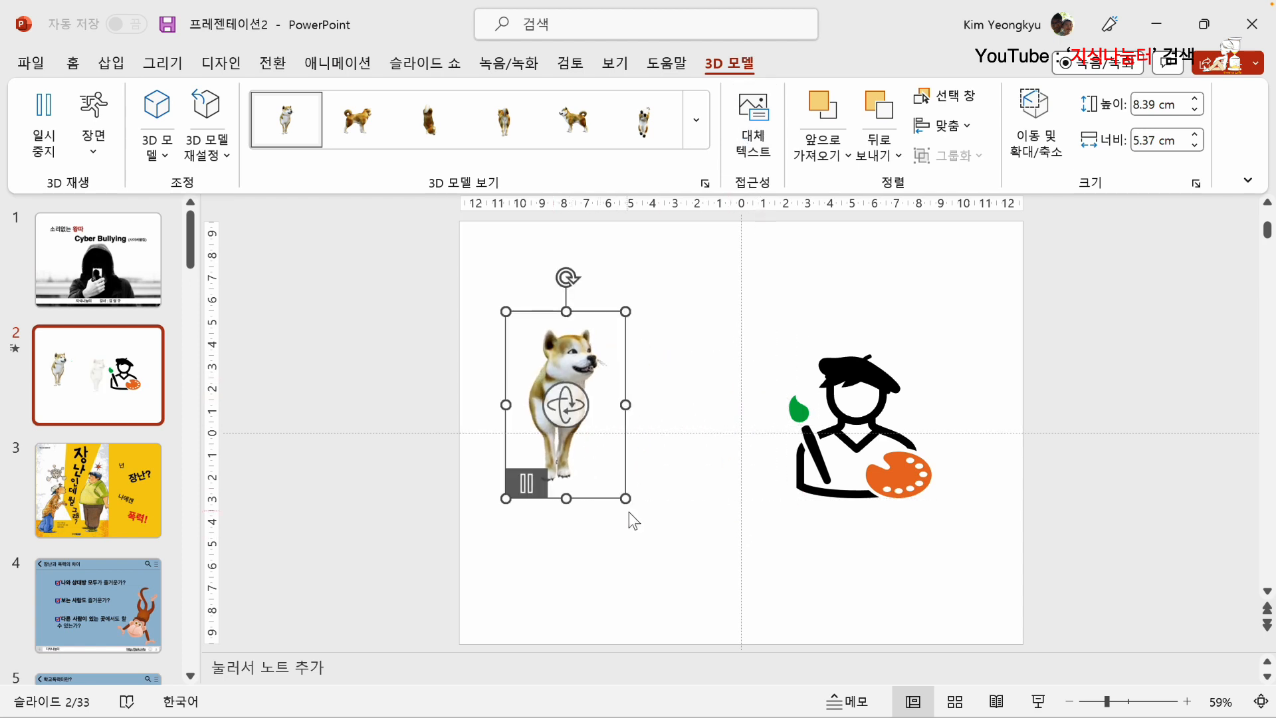
{"action": "left_click_drag", "start_coordinate": [628, 502], "coordinate": [737, 596]}
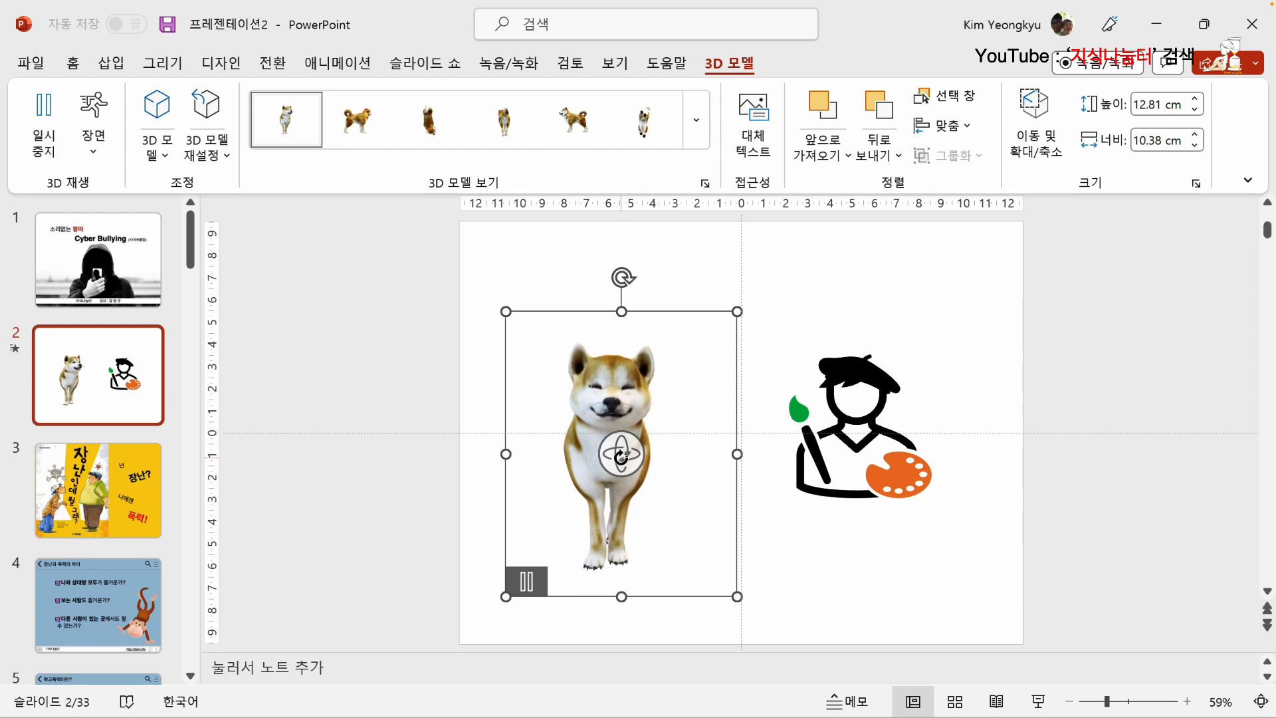
{"action": "left_click_drag", "start_coordinate": [632, 452], "coordinate": [828, 481]}
{"action": "left_click", "coordinate": [400, 325]}
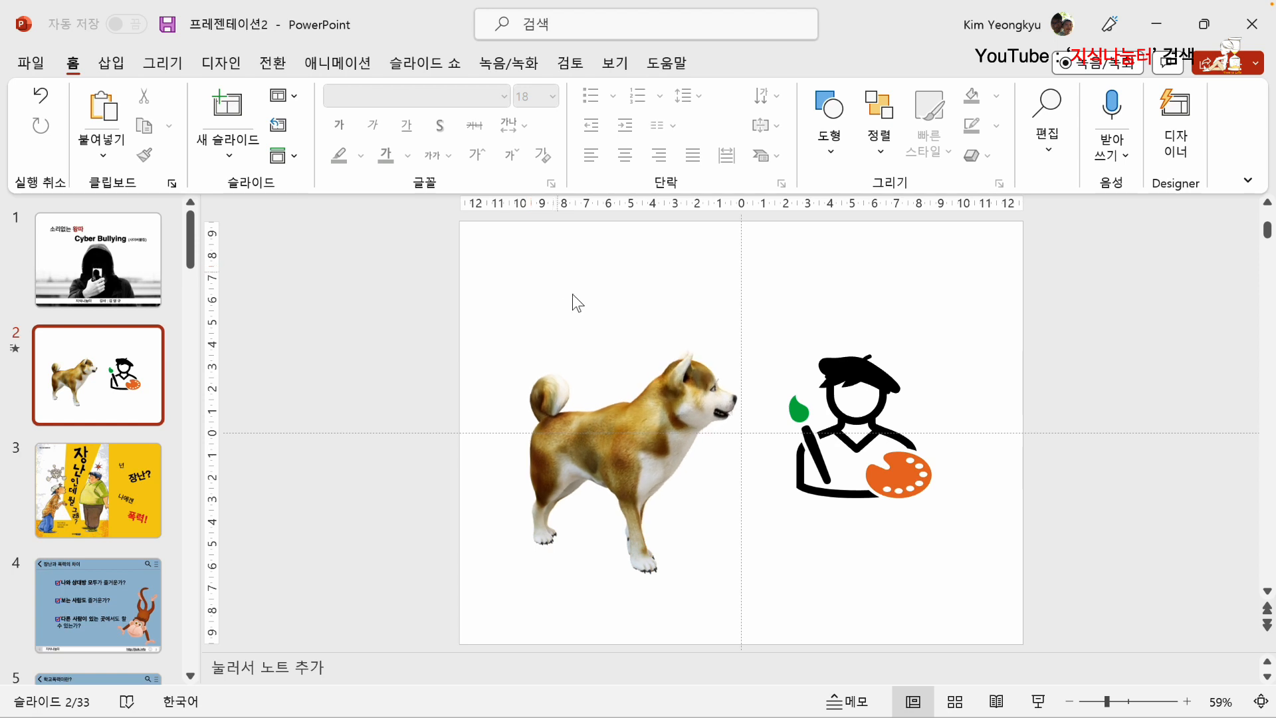
Insert a live camera (카메오) feed on slide 2.
{"action": "left_click", "coordinate": [111, 62]}
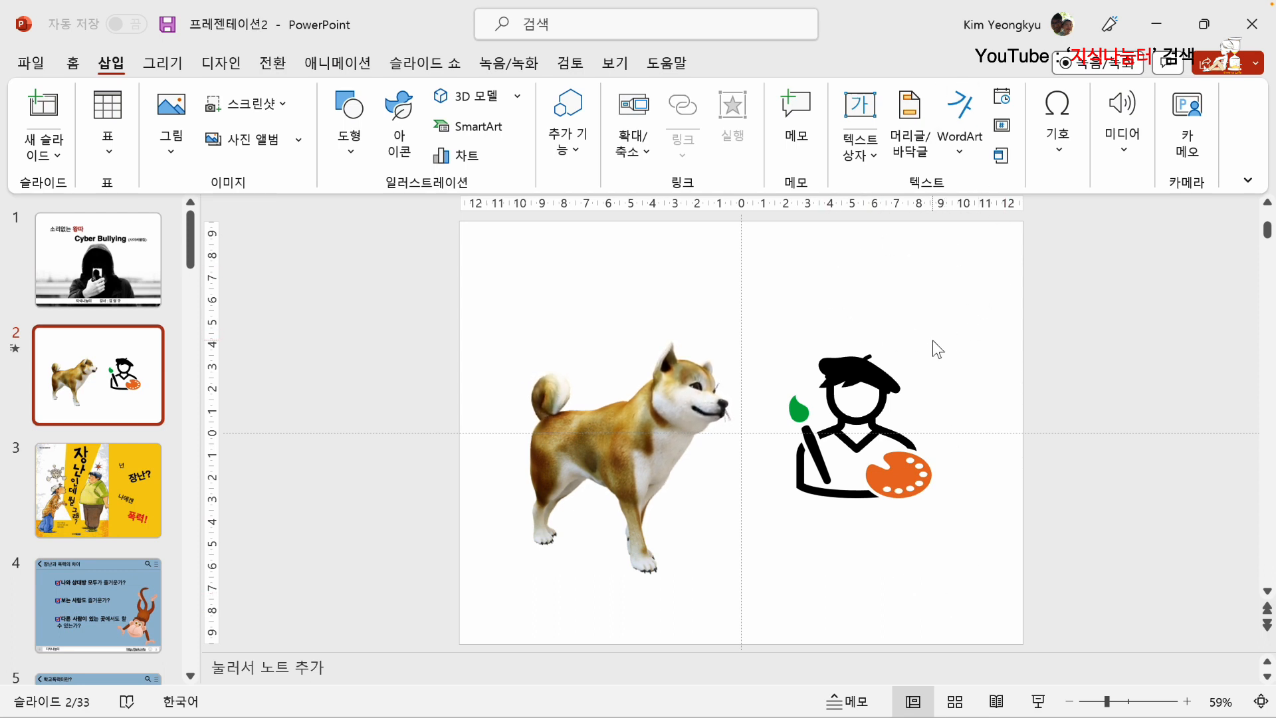
{"action": "mouse_move", "coordinate": [717, 300]}
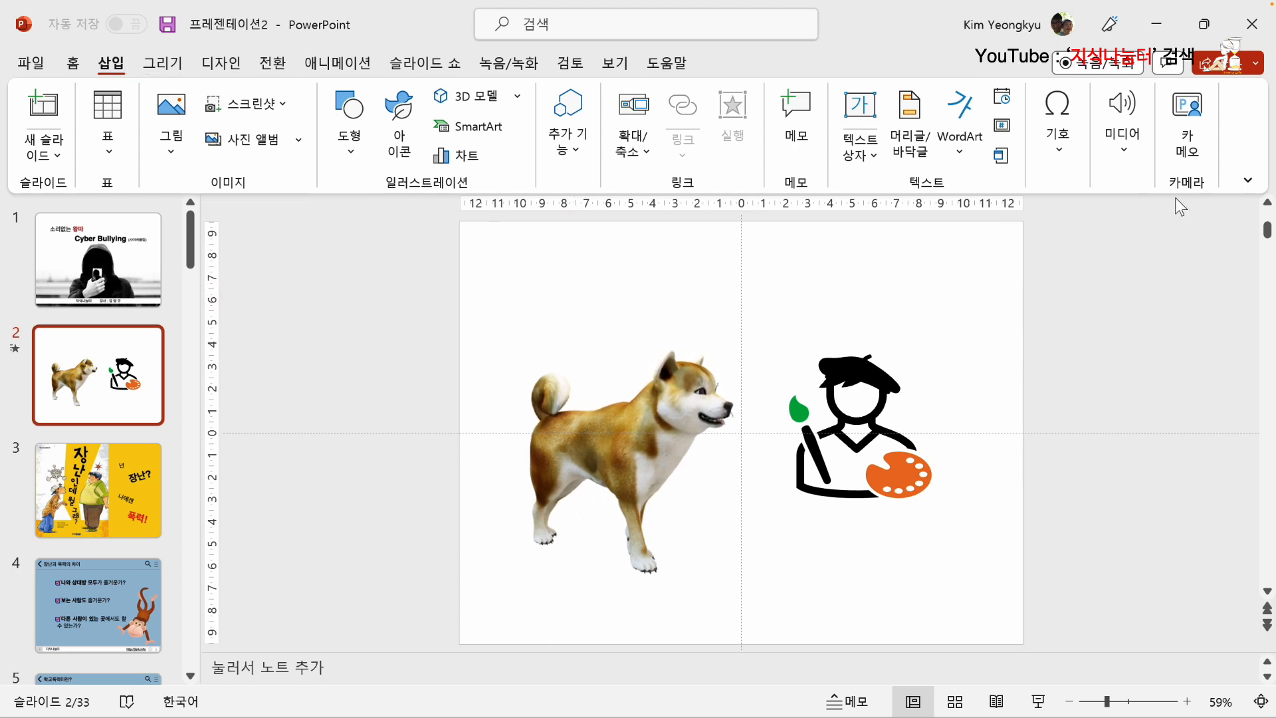
{"action": "left_click", "coordinate": [1190, 141]}
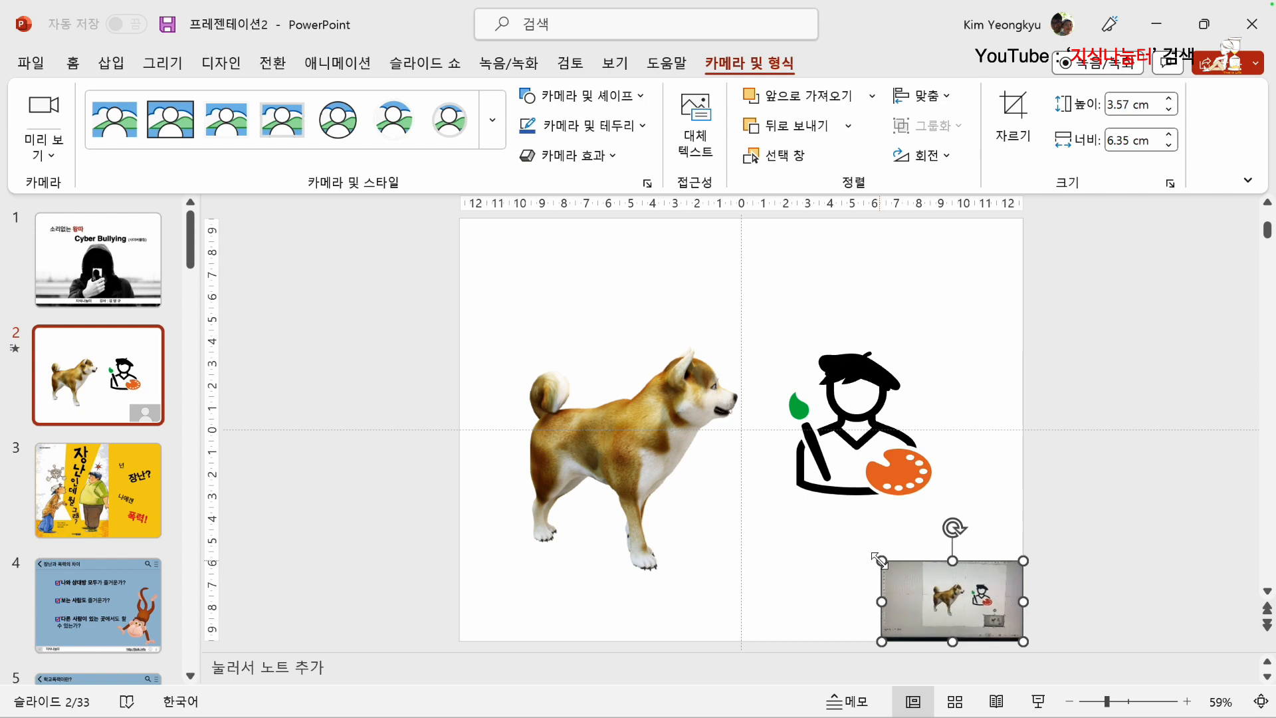
Resize the camera feed to about 9 × 5.07 cm below the artist and turn off its preview.
{"action": "left_click_drag", "start_coordinate": [879, 561], "coordinate": [808, 507]}
{"action": "mouse_move", "coordinate": [921, 567]}
{"action": "left_mouse_down"}
{"action": "mouse_move", "coordinate": [912, 539]}
{"action": "mouse_move", "coordinate": [911, 556]}
{"action": "left_mouse_up"}
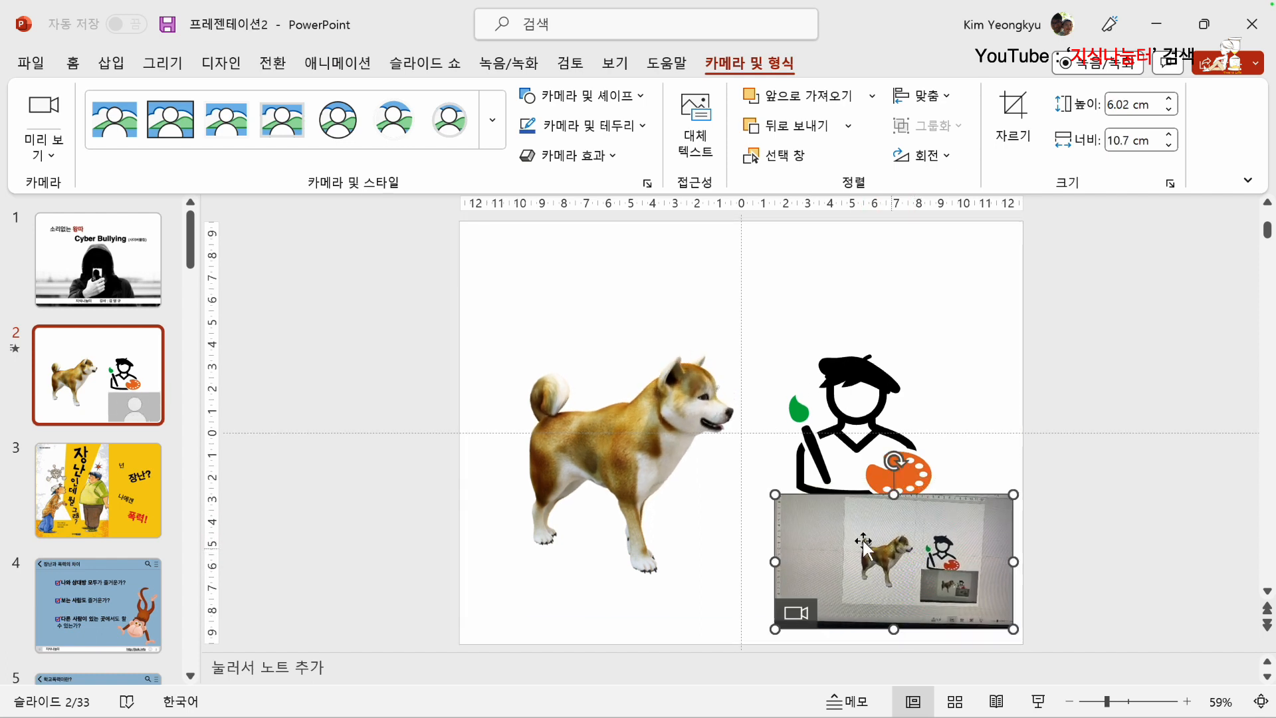
{"action": "left_click_drag", "start_coordinate": [791, 524], "coordinate": [826, 545]}
{"action": "left_click_drag", "start_coordinate": [907, 557], "coordinate": [902, 566]}
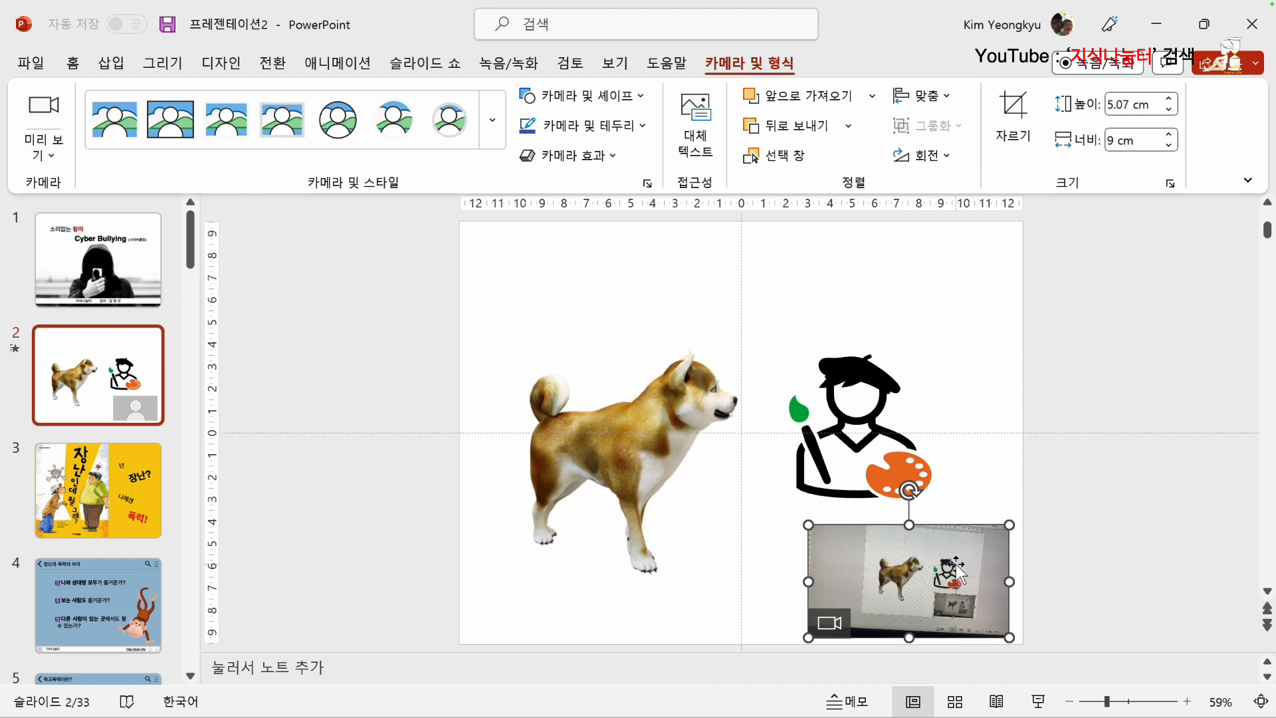
{"action": "left_click", "coordinate": [42, 120]}
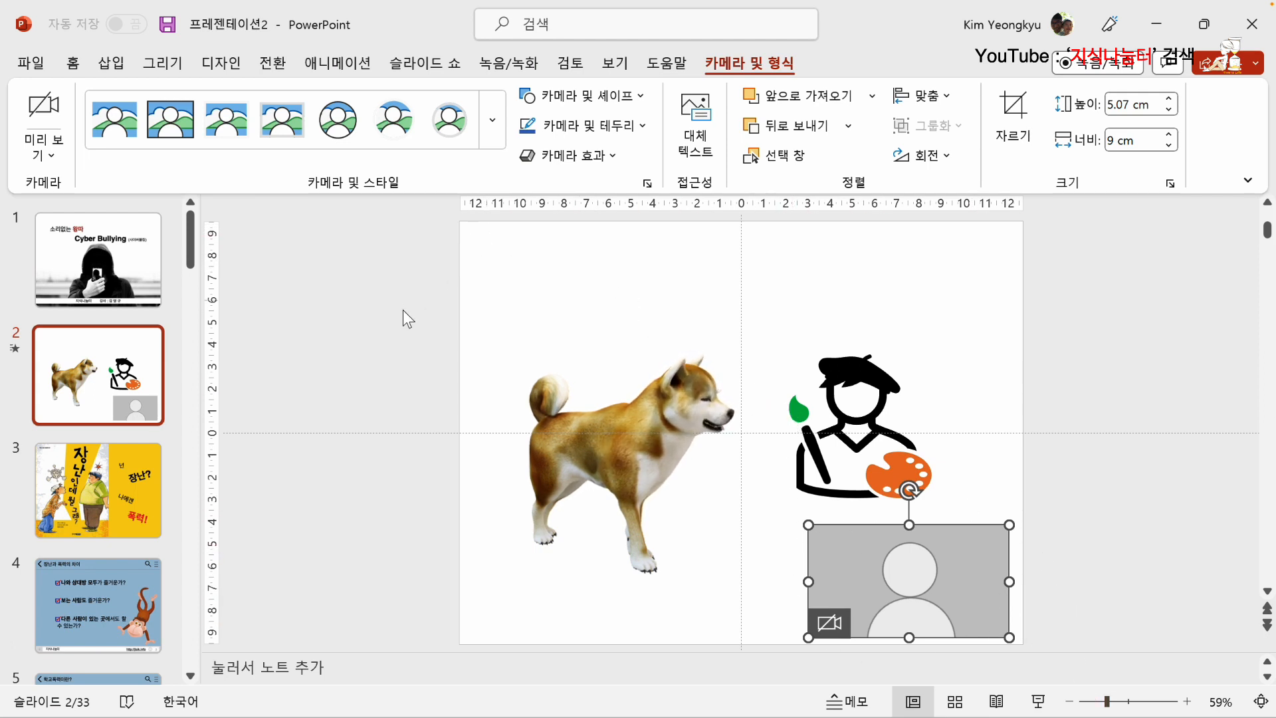
Delete slide 2 containing the dog, artist and camera feed.
{"action": "left_click", "coordinate": [110, 63]}
{"action": "left_click", "coordinate": [416, 341]}
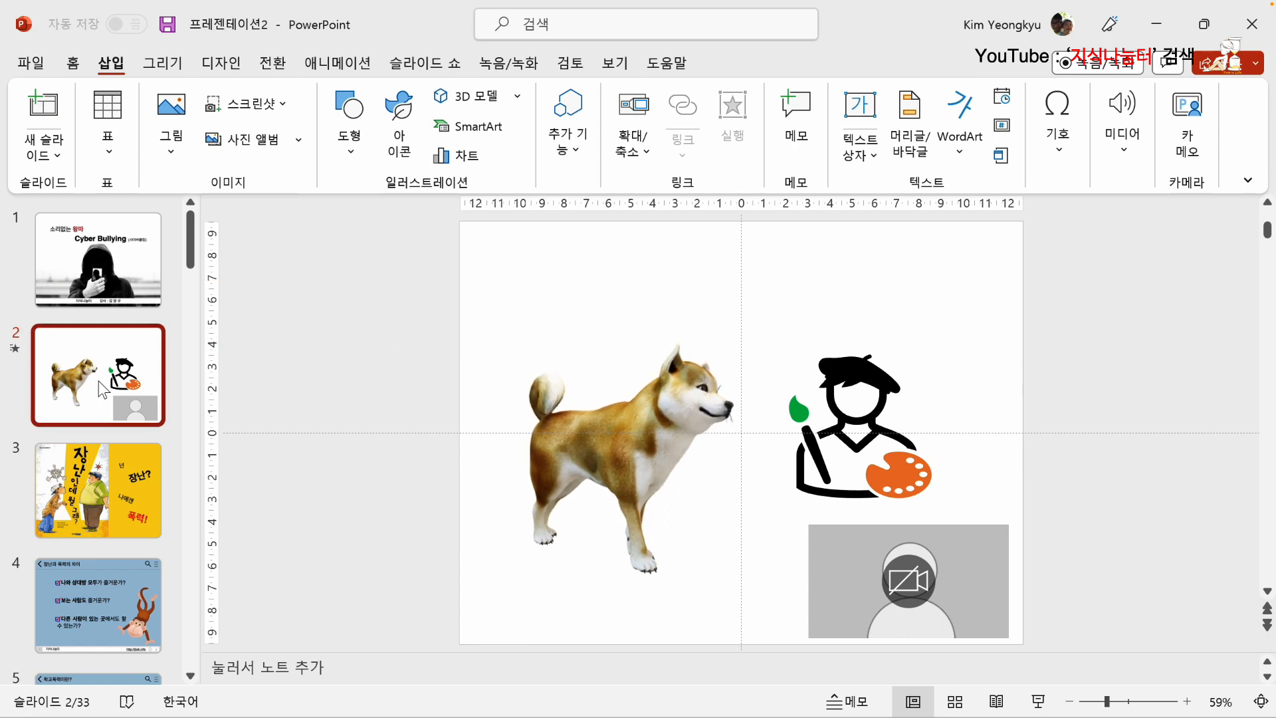
{"action": "key", "text": "Delete"}
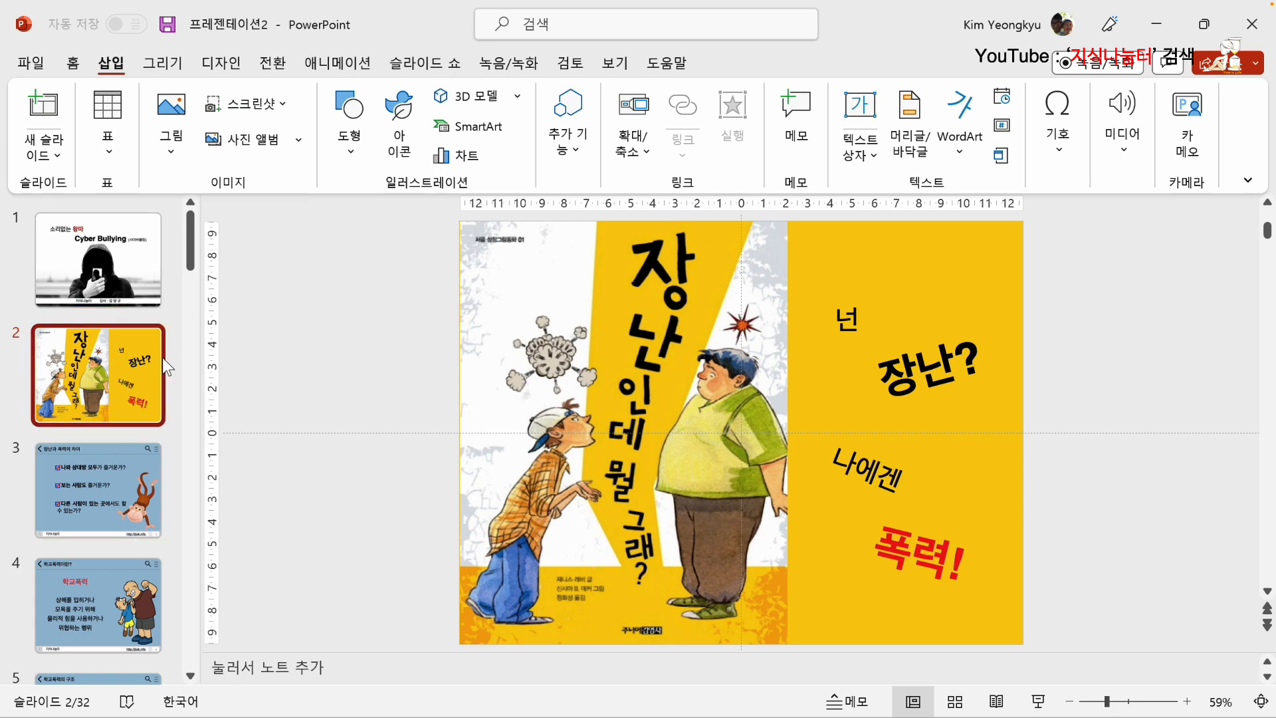
Try the 밀어내기 (Push) transition on slide 2, first from the left (왼쪽에서) and then from the right (오른쪽에서).
{"action": "left_click", "coordinate": [272, 63]}
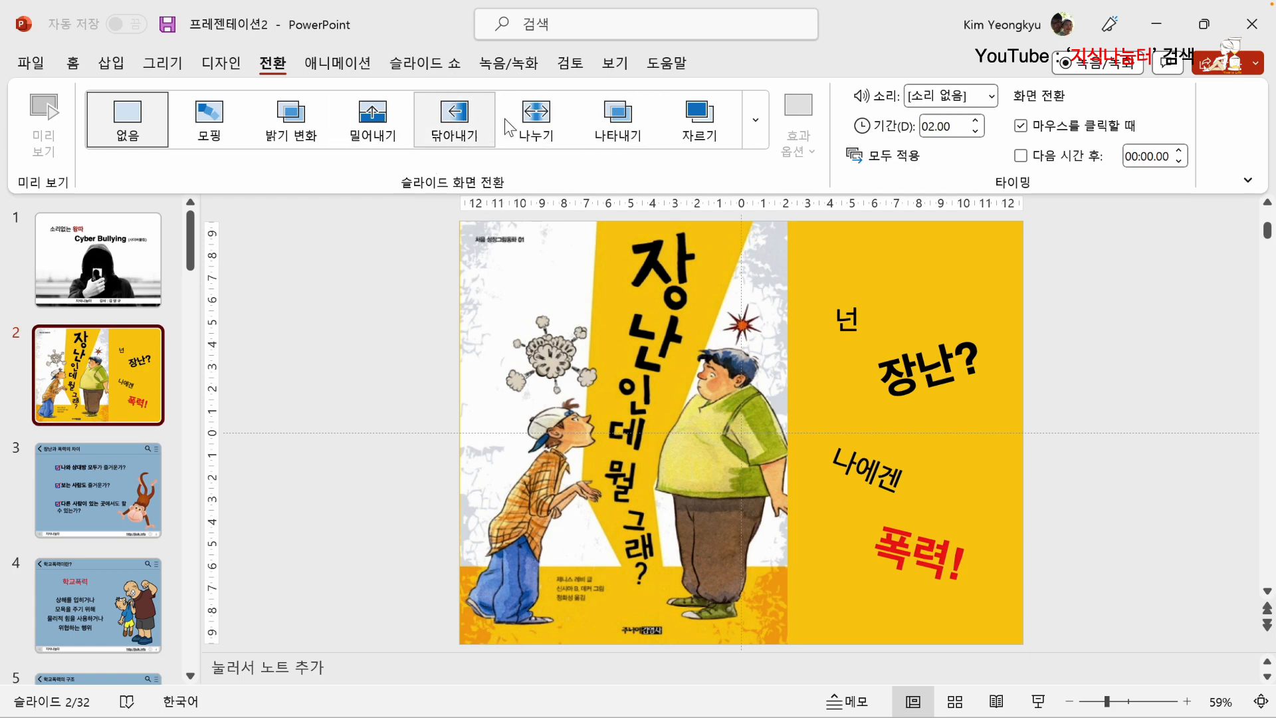
{"action": "left_click", "coordinate": [371, 133]}
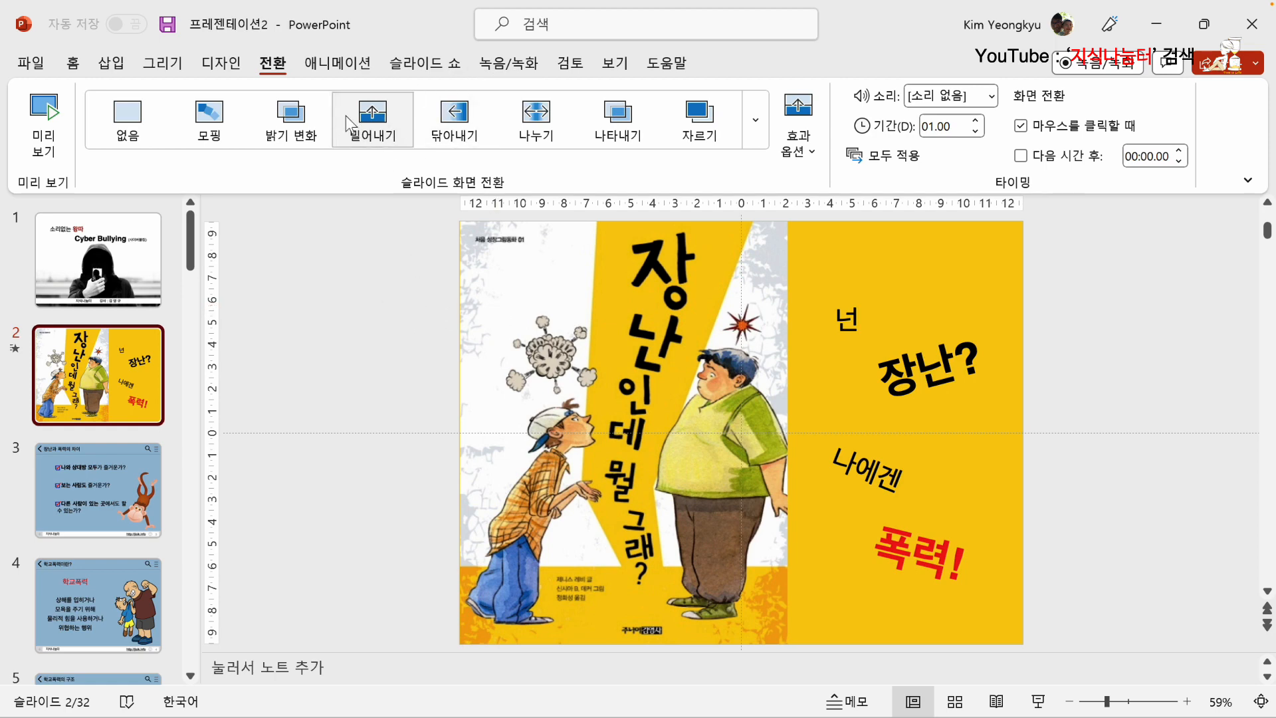
{"action": "left_click", "coordinate": [804, 154]}
{"action": "left_click", "coordinate": [824, 244]}
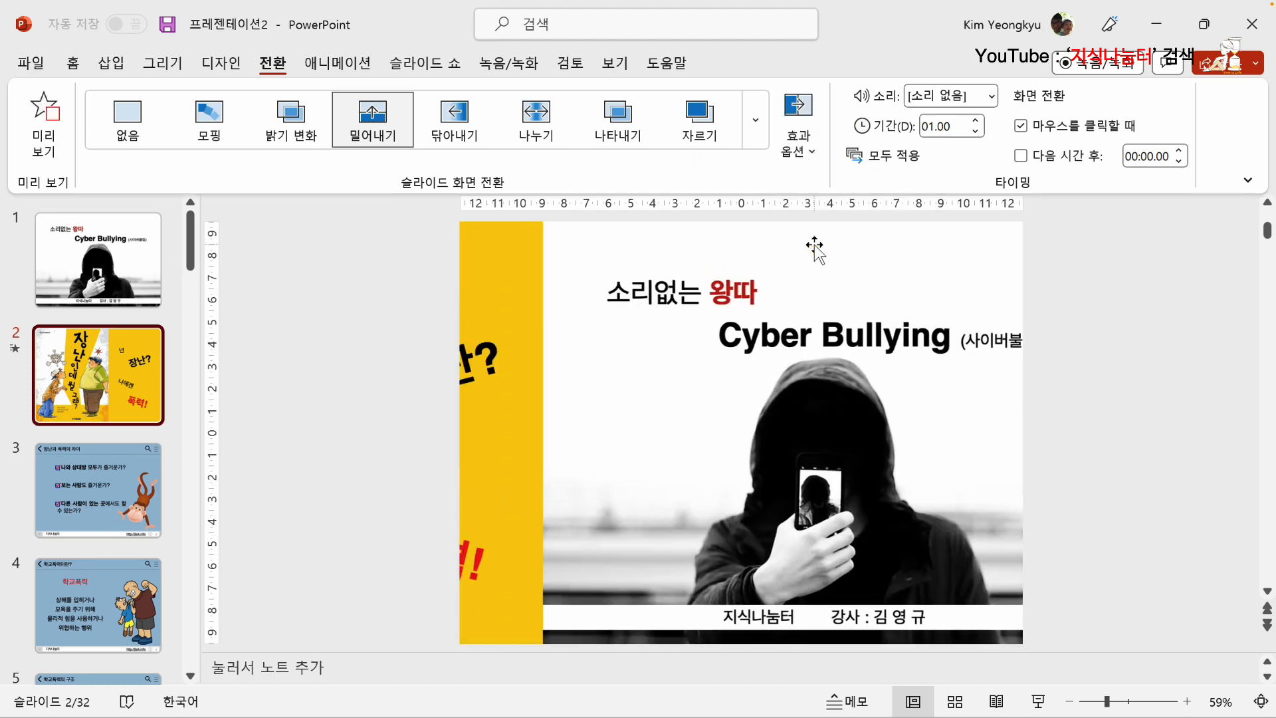
{"action": "left_click", "coordinate": [811, 154]}
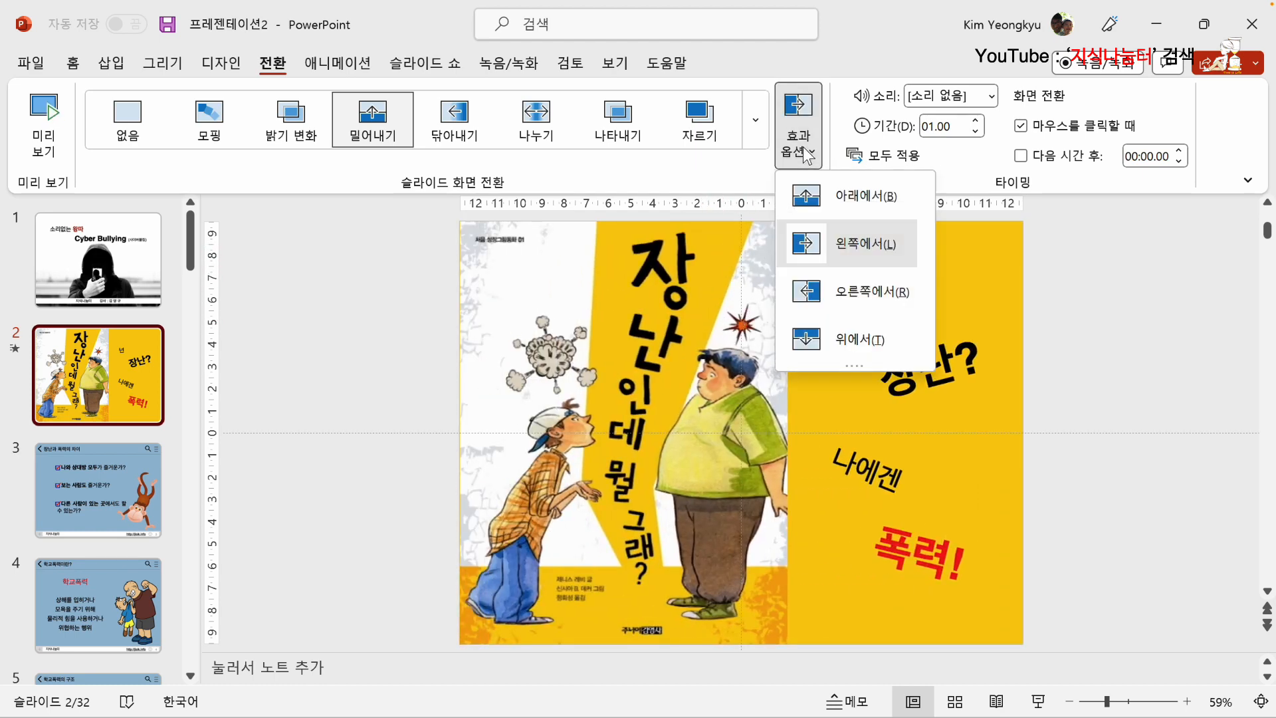
{"action": "left_click", "coordinate": [831, 291]}
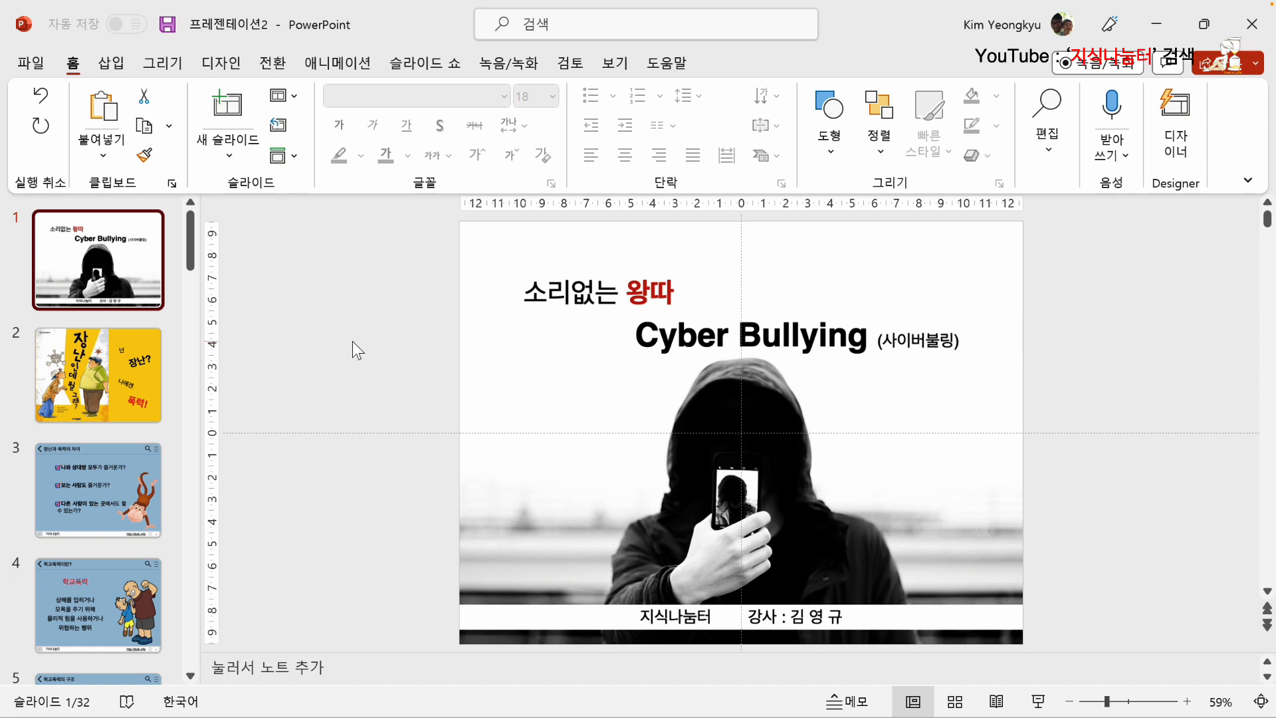
Apply the 밀어내기 (Push) transition to slide 2 with the direction set to from the right (오른쪽에서).
{"action": "left_click", "coordinate": [274, 64]}
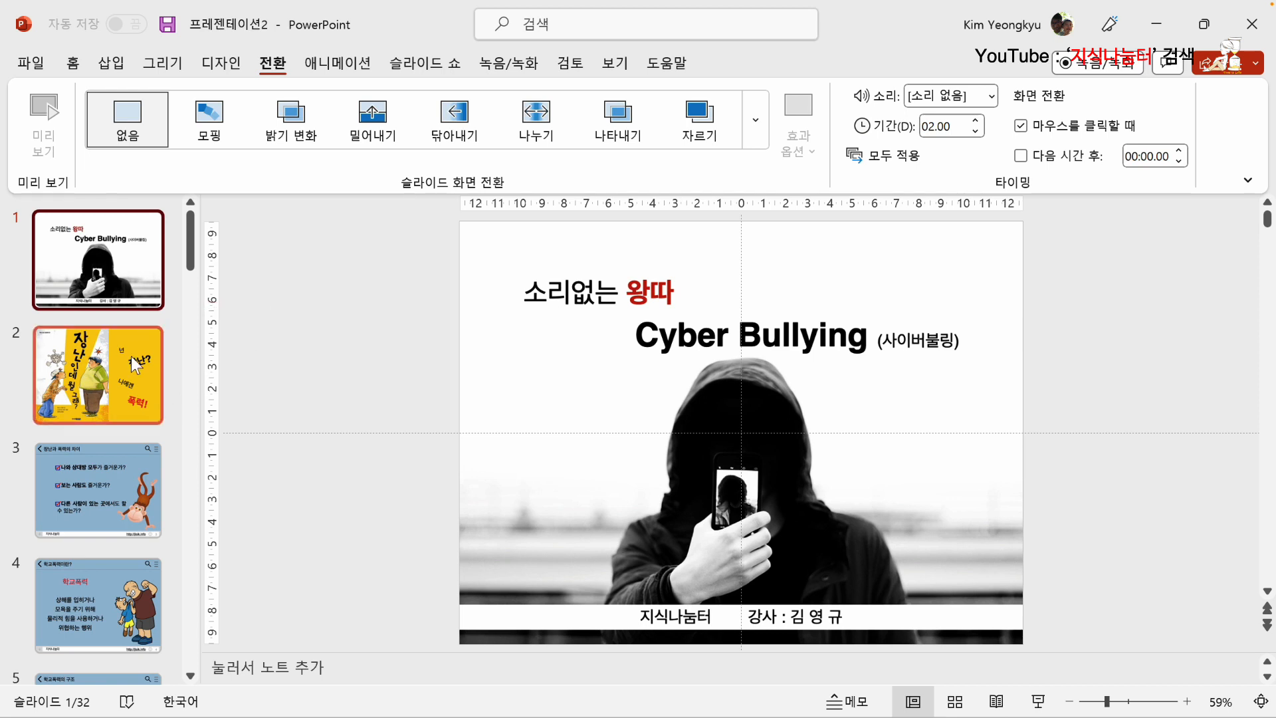
{"action": "left_click", "coordinate": [78, 377]}
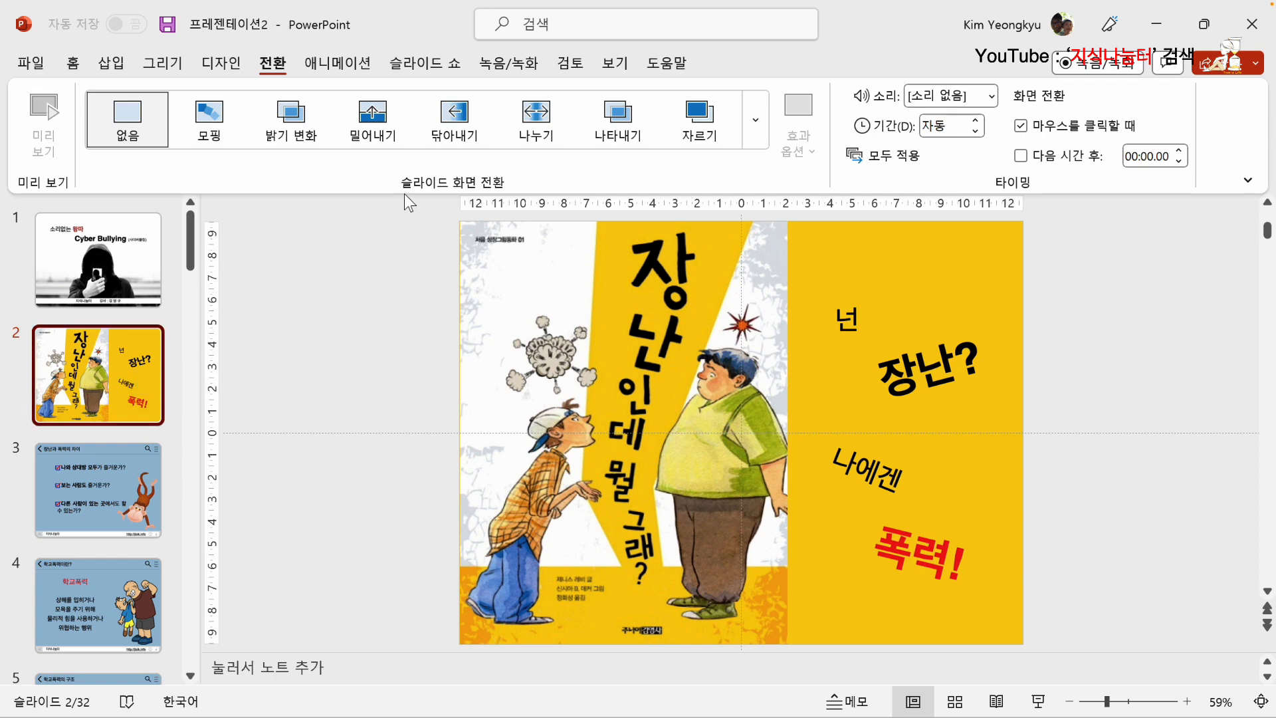
{"action": "left_click", "coordinate": [754, 133]}
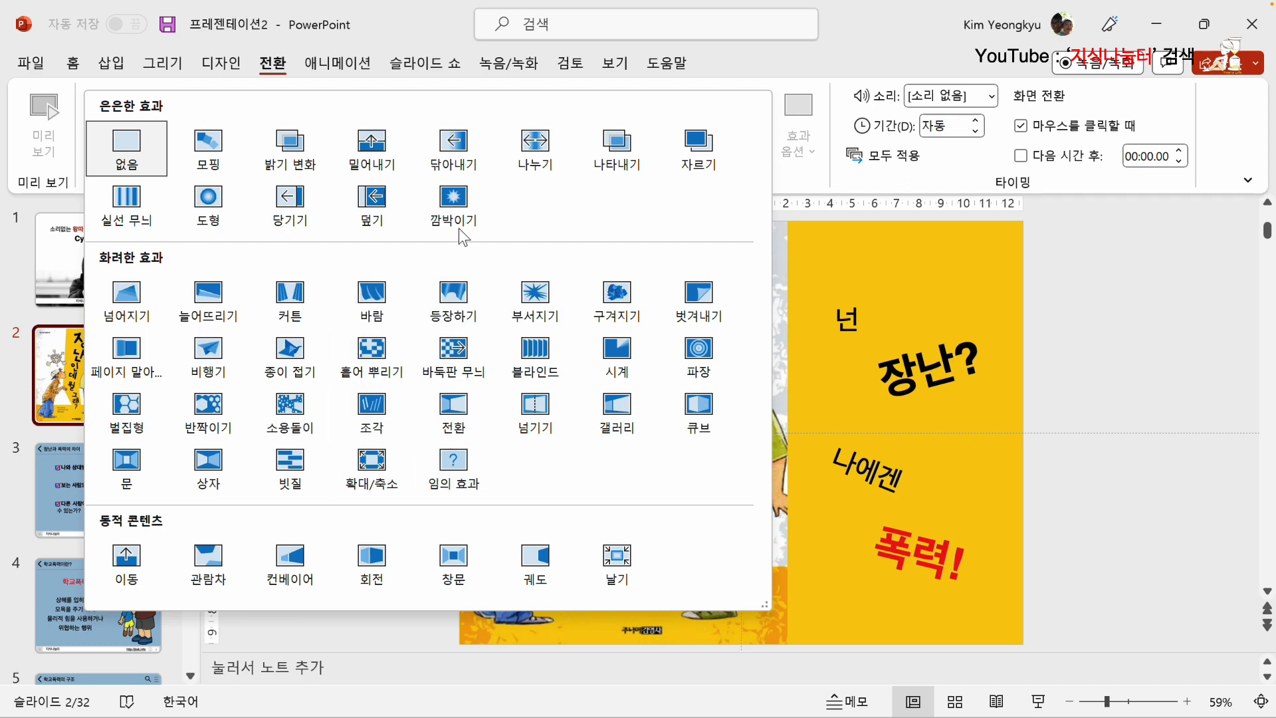
{"action": "left_click", "coordinate": [371, 148]}
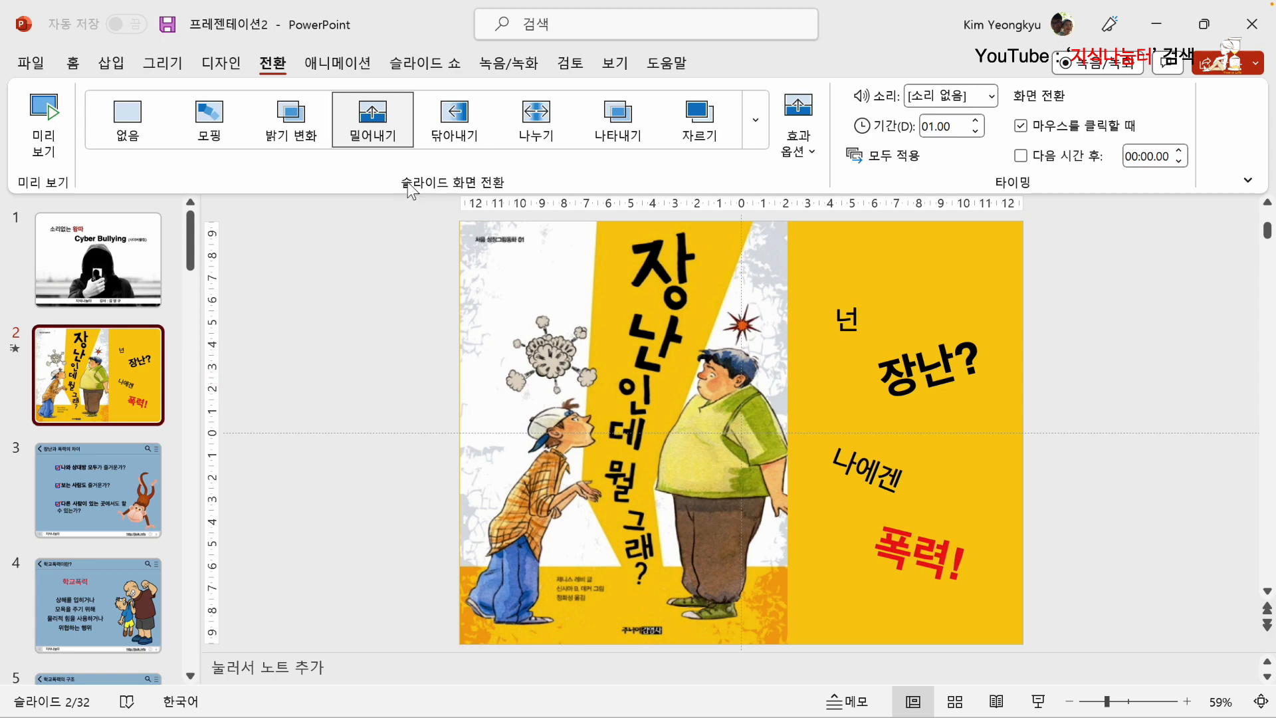
{"action": "left_click", "coordinate": [807, 155]}
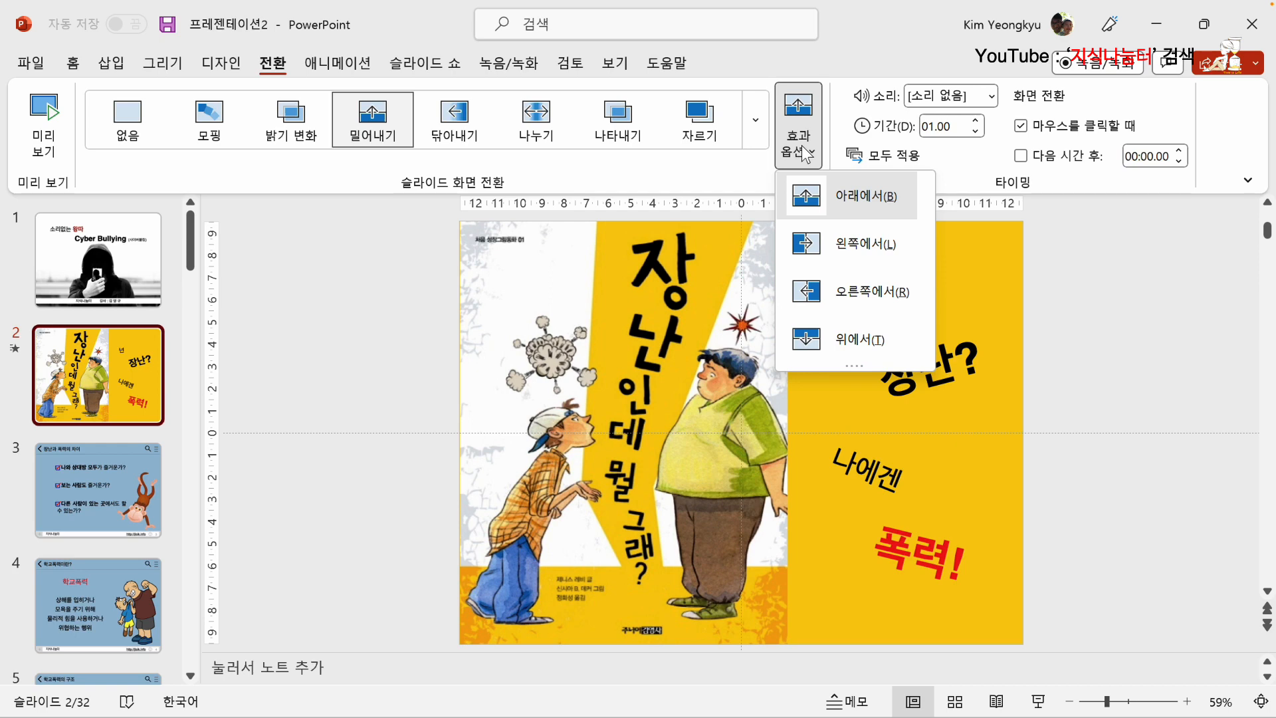
{"action": "left_click", "coordinate": [823, 298]}
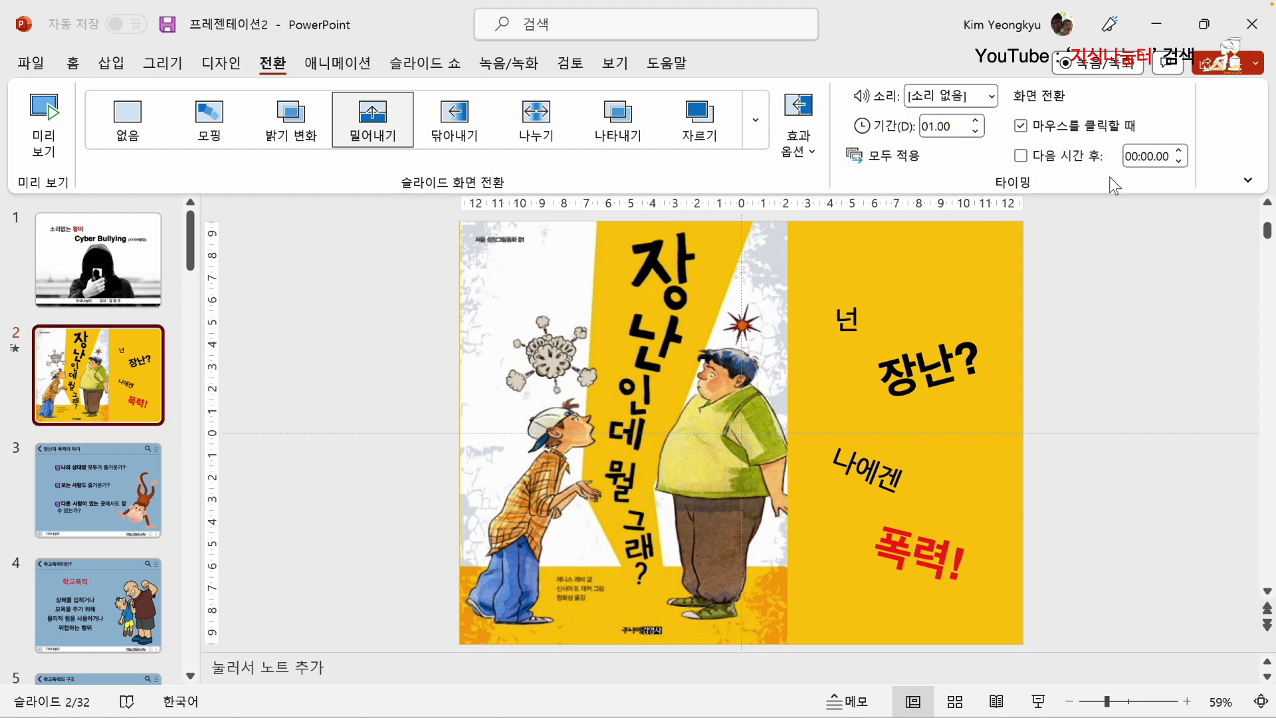
Apply slide 2's transition settings to all slides and view the available transition sounds without choosing one.
{"action": "left_click", "coordinate": [867, 163]}
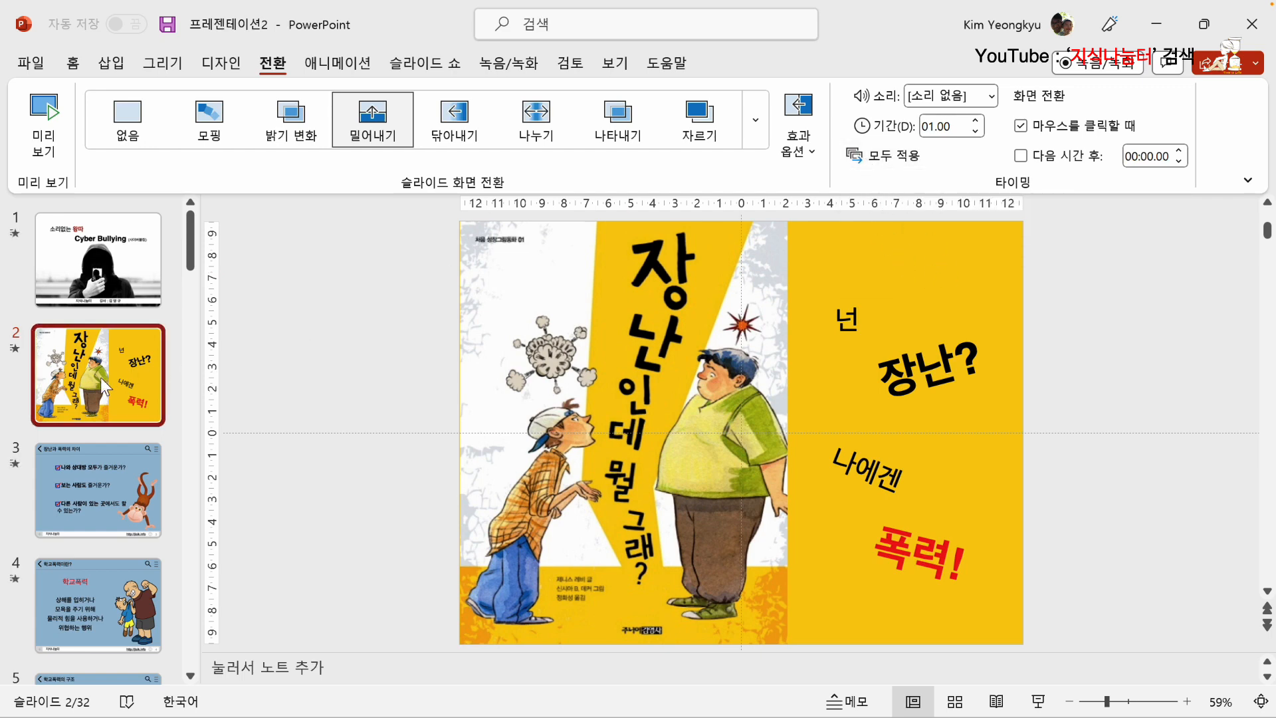
{"action": "left_click", "coordinate": [18, 356]}
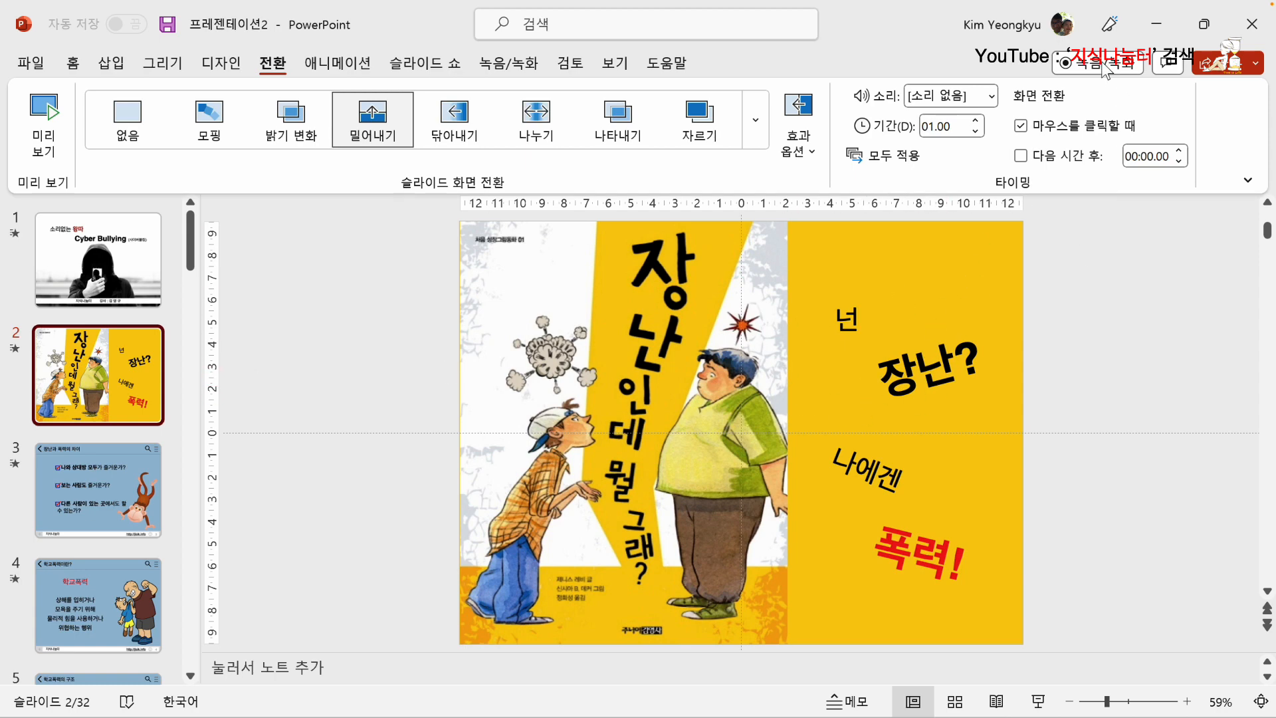
{"action": "left_click", "coordinate": [992, 96]}
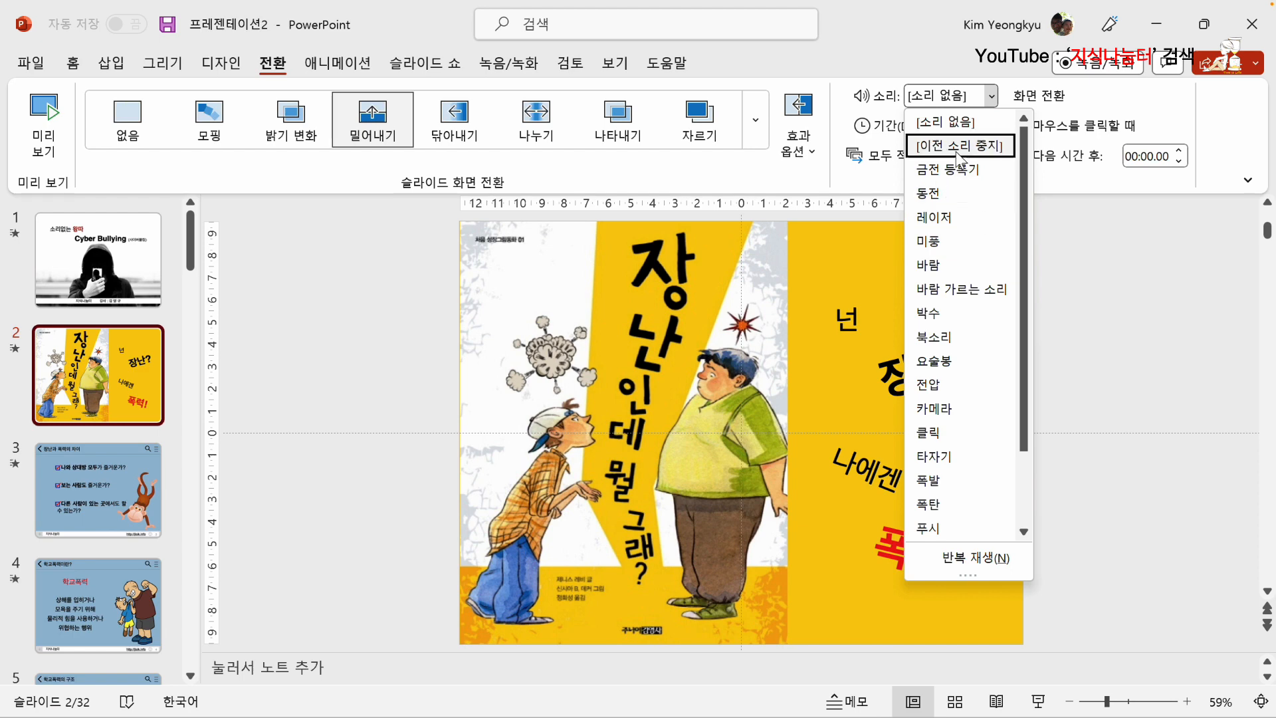
{"action": "left_click", "coordinate": [1003, 74]}
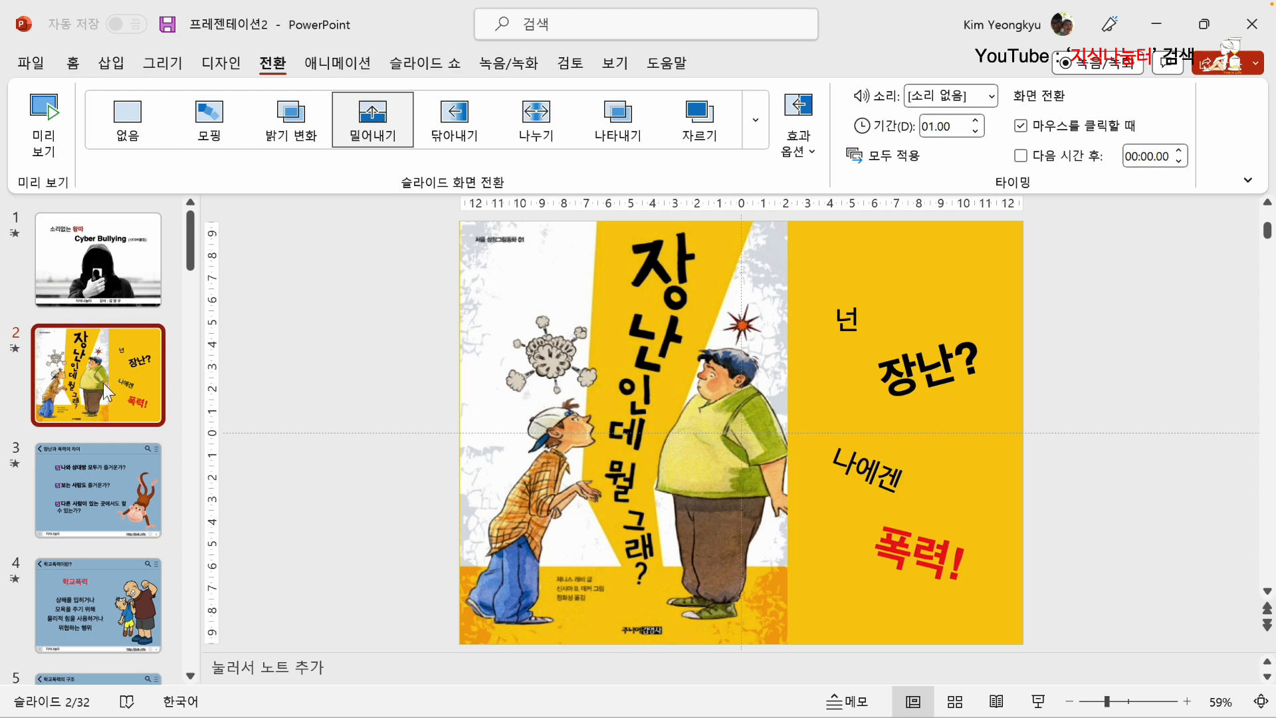
Add a blank slide after slide 2 and insert a text box reading "행복한 하루 되세요.".
{"action": "key", "text": "ctrl+m"}
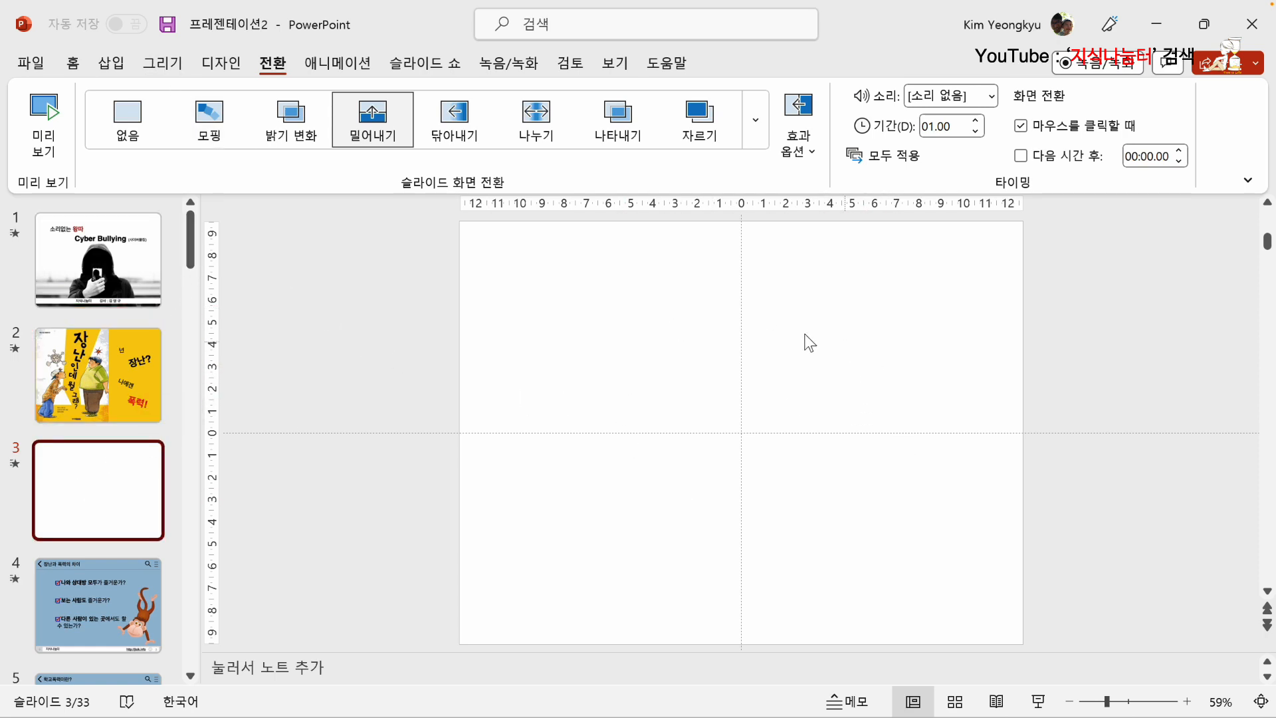
{"action": "left_click", "coordinate": [111, 63]}
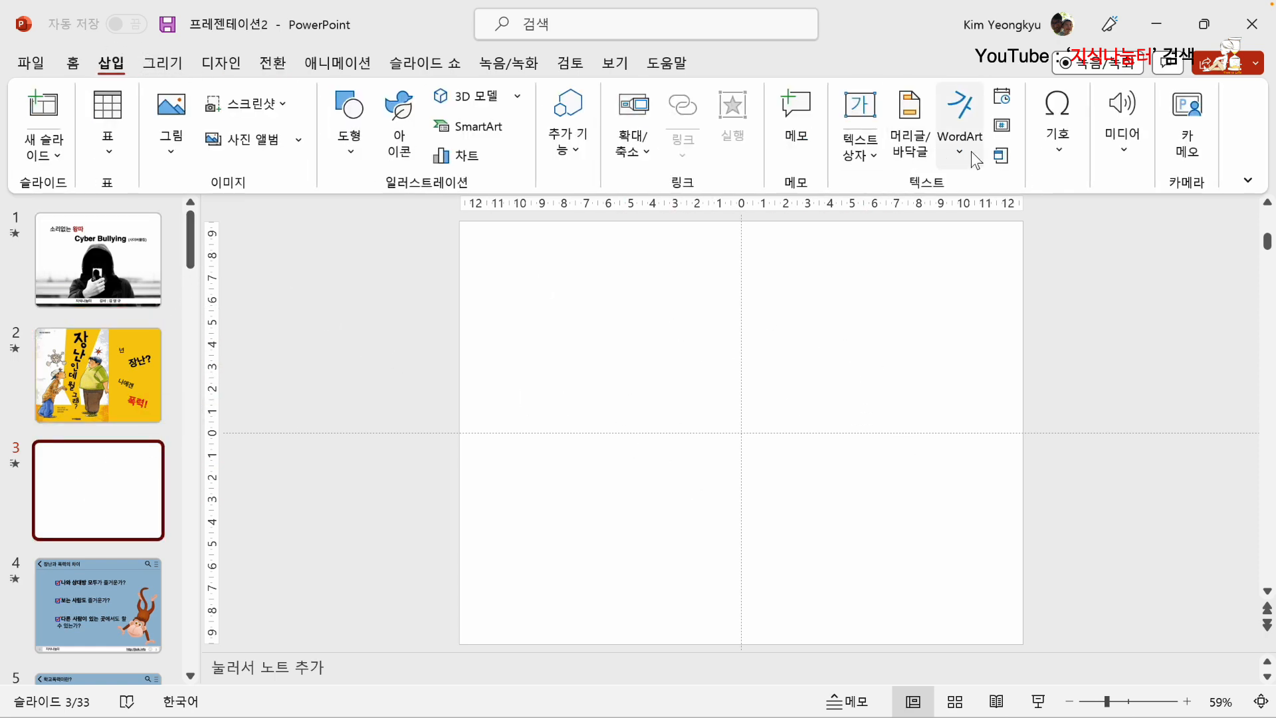
{"action": "left_click", "coordinate": [862, 119]}
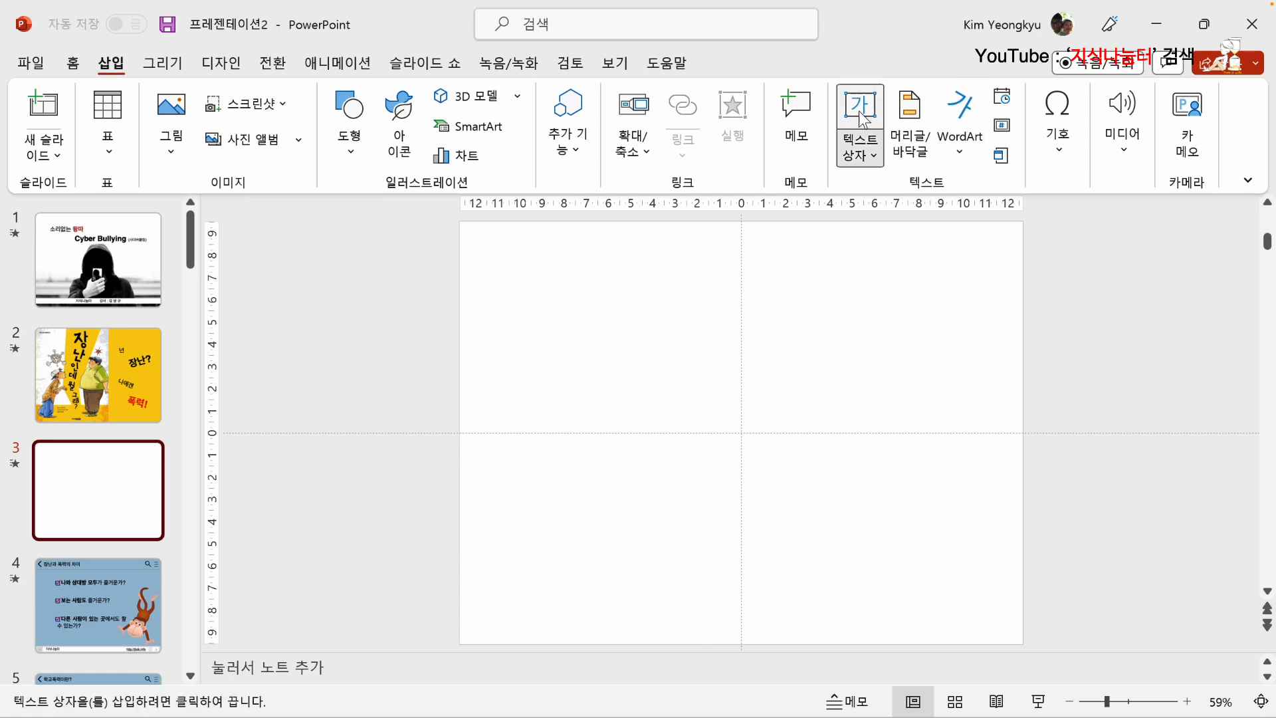
{"action": "left_click", "coordinate": [596, 362]}
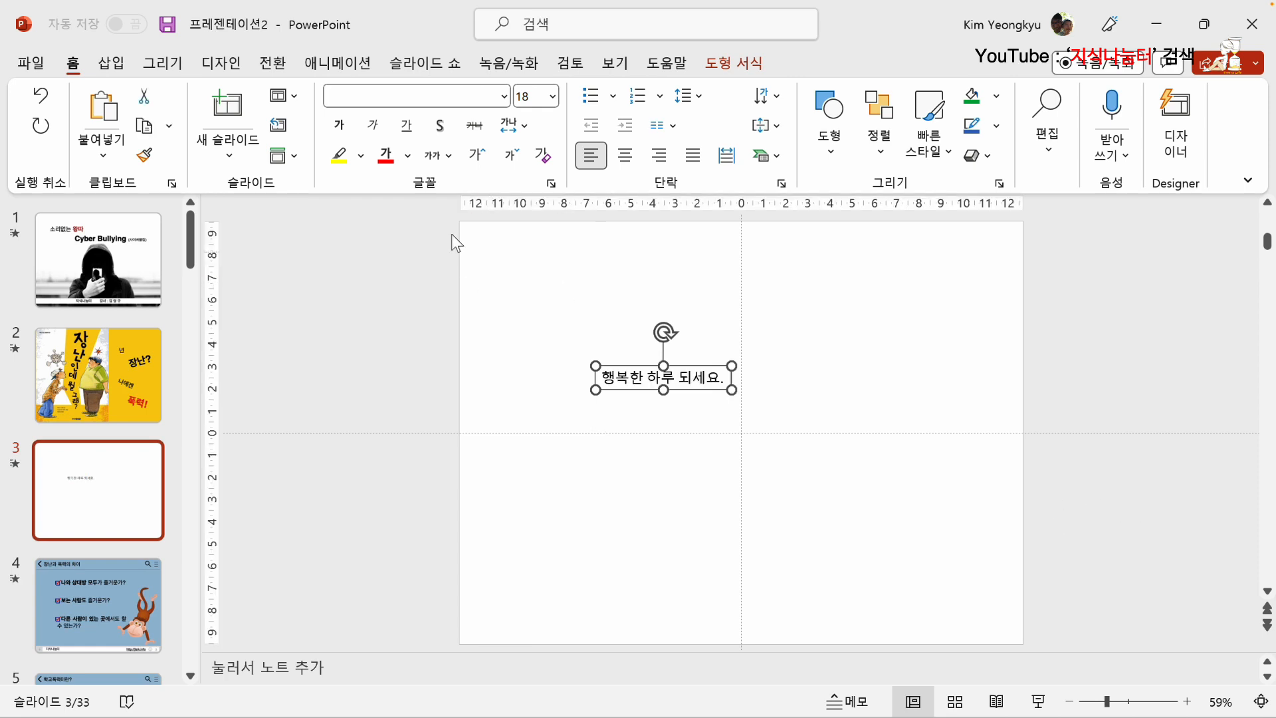
Enlarge slide 3's text to 48 pt and move its text box so it is centred horizontally on the slide.
{"action": "left_click", "coordinate": [478, 158]}
{"action": "left_click", "coordinate": [479, 158]}
{"action": "left_click", "coordinate": [478, 156]}
{"action": "left_click", "coordinate": [479, 157]}
{"action": "left_click", "coordinate": [479, 157]}
{"action": "left_click", "coordinate": [478, 157]}
{"action": "left_click", "coordinate": [479, 156]}
{"action": "left_click", "coordinate": [478, 157]}
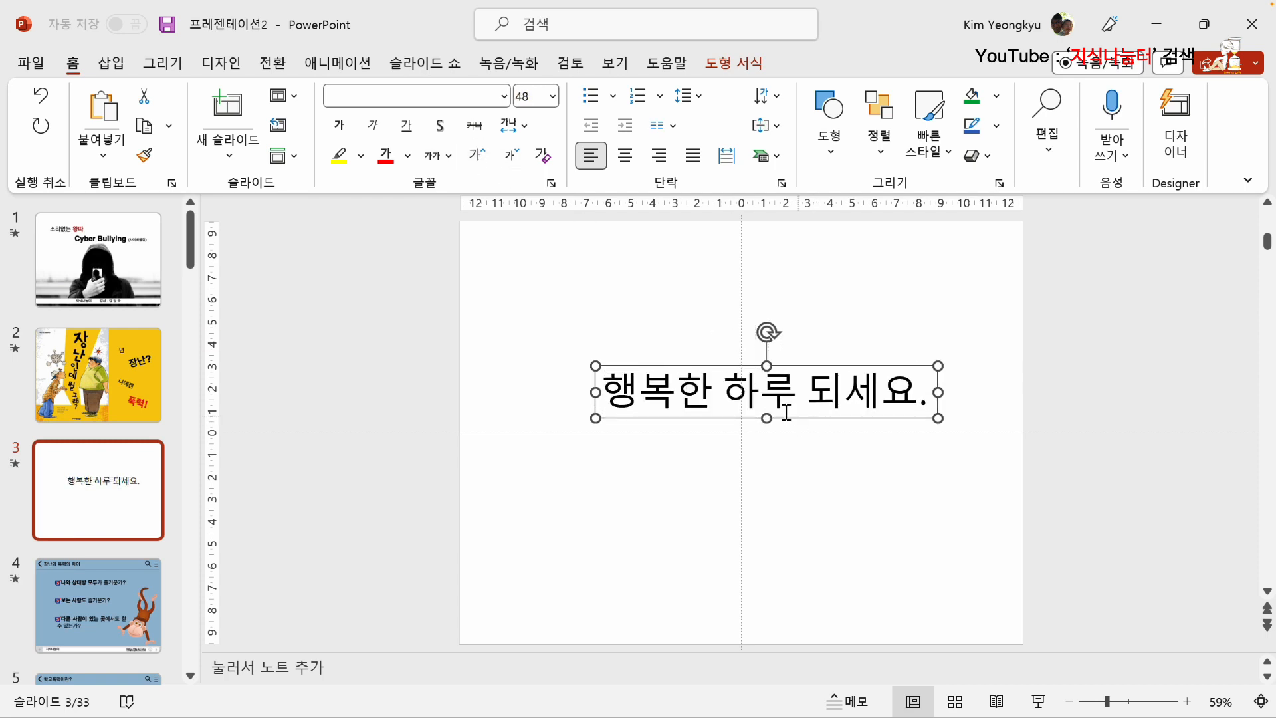
{"action": "left_click_drag", "start_coordinate": [708, 353], "coordinate": [682, 362]}
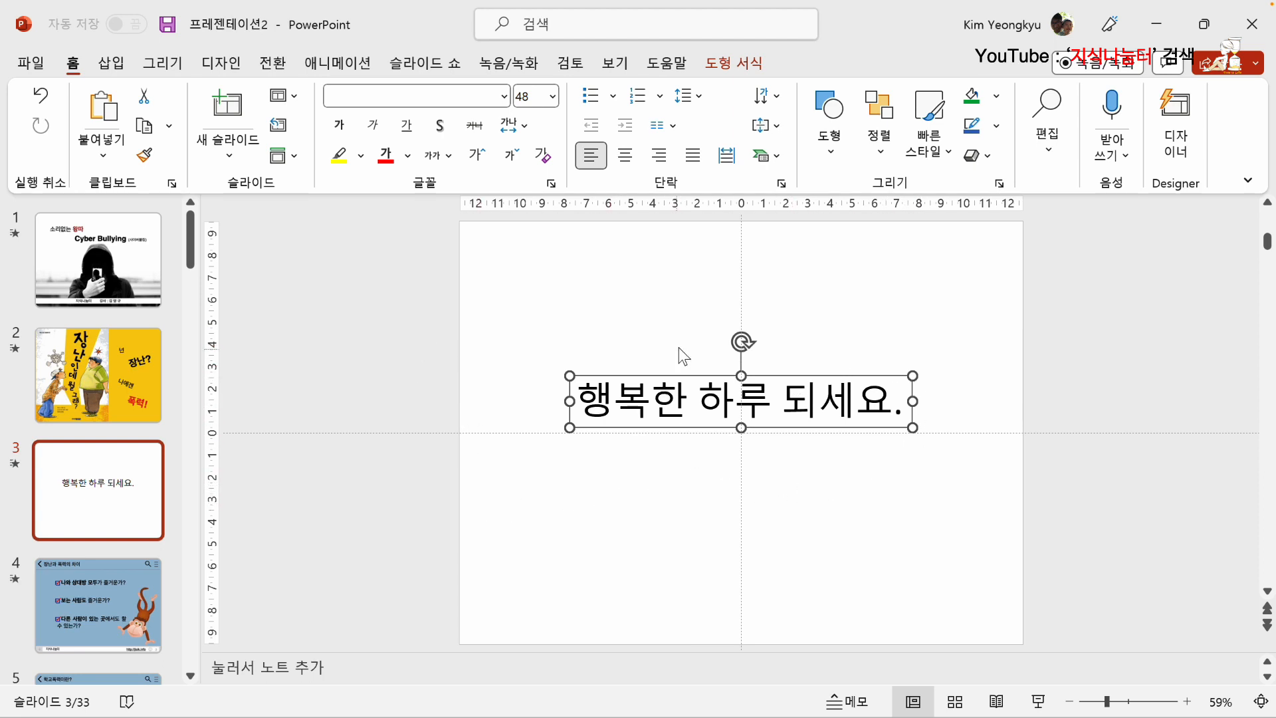
{"action": "left_click", "coordinate": [599, 347]}
{"action": "left_click", "coordinate": [658, 377]}
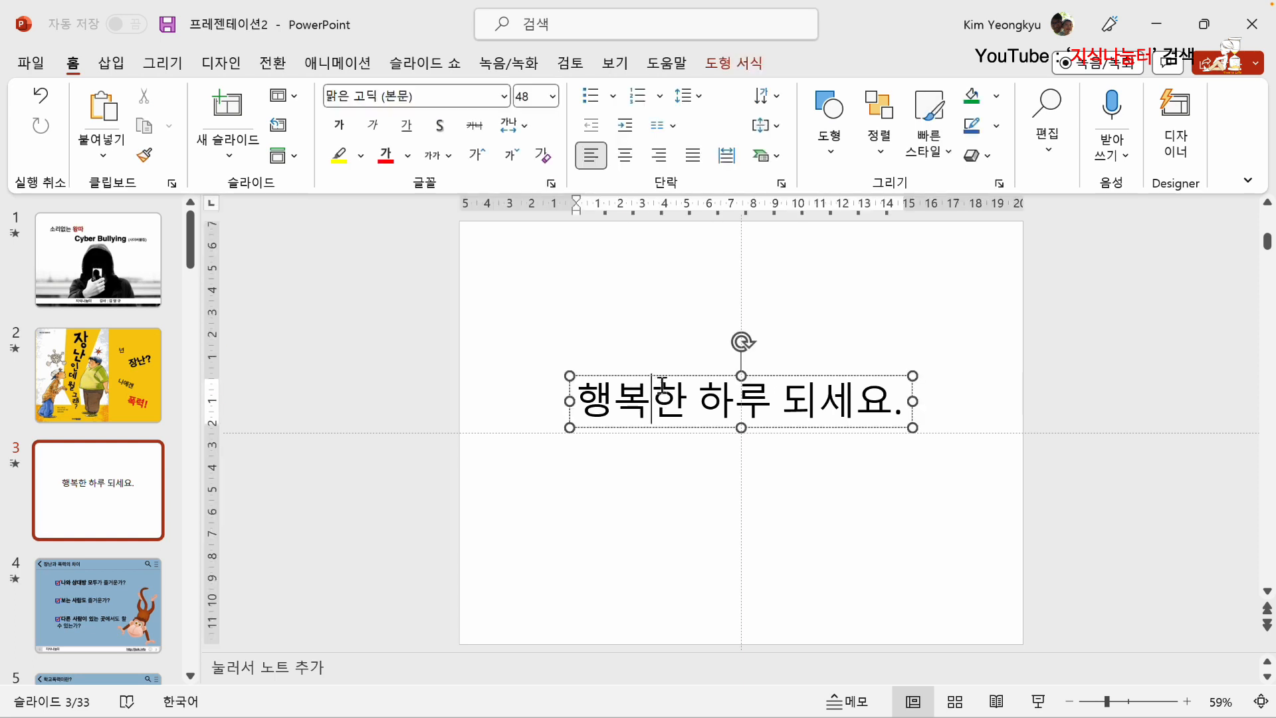
Add a blank slide after slide 3 with a text box reading "행복이란" and, after an empty line, "작은 것에서 만족을 느끼는 것".
{"action": "left_click", "coordinate": [75, 488]}
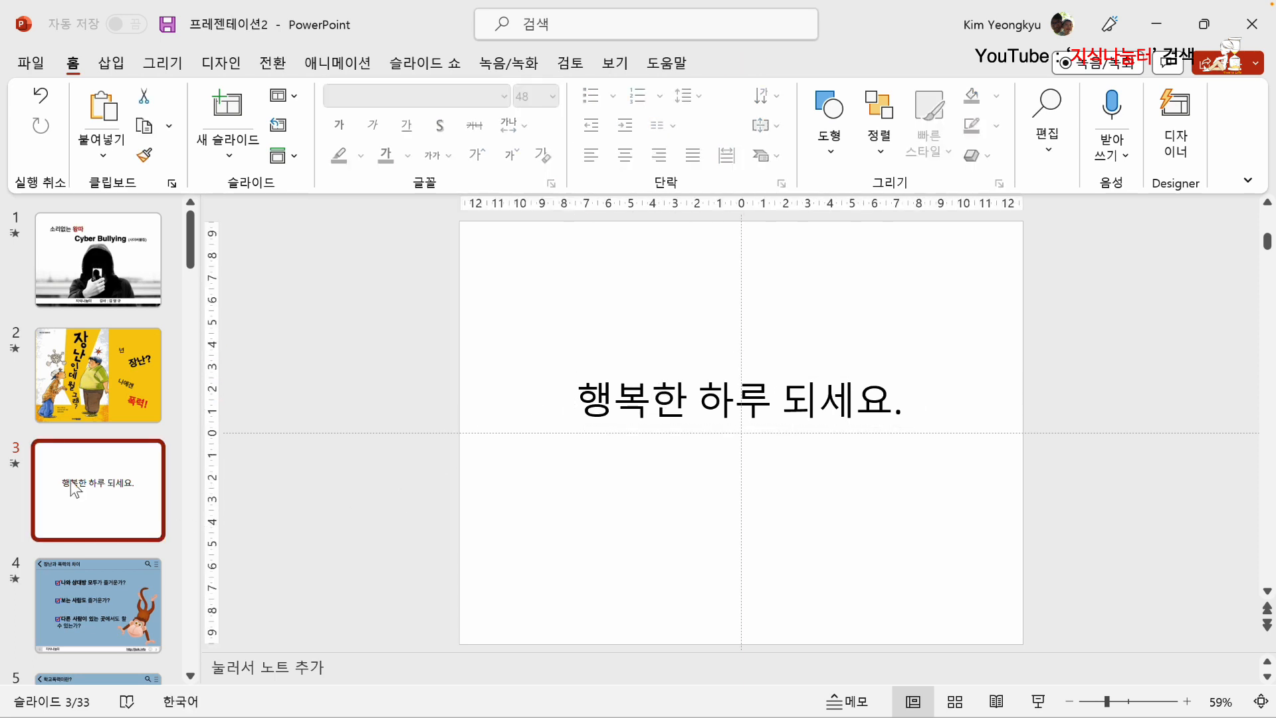
{"action": "key", "text": "Return"}
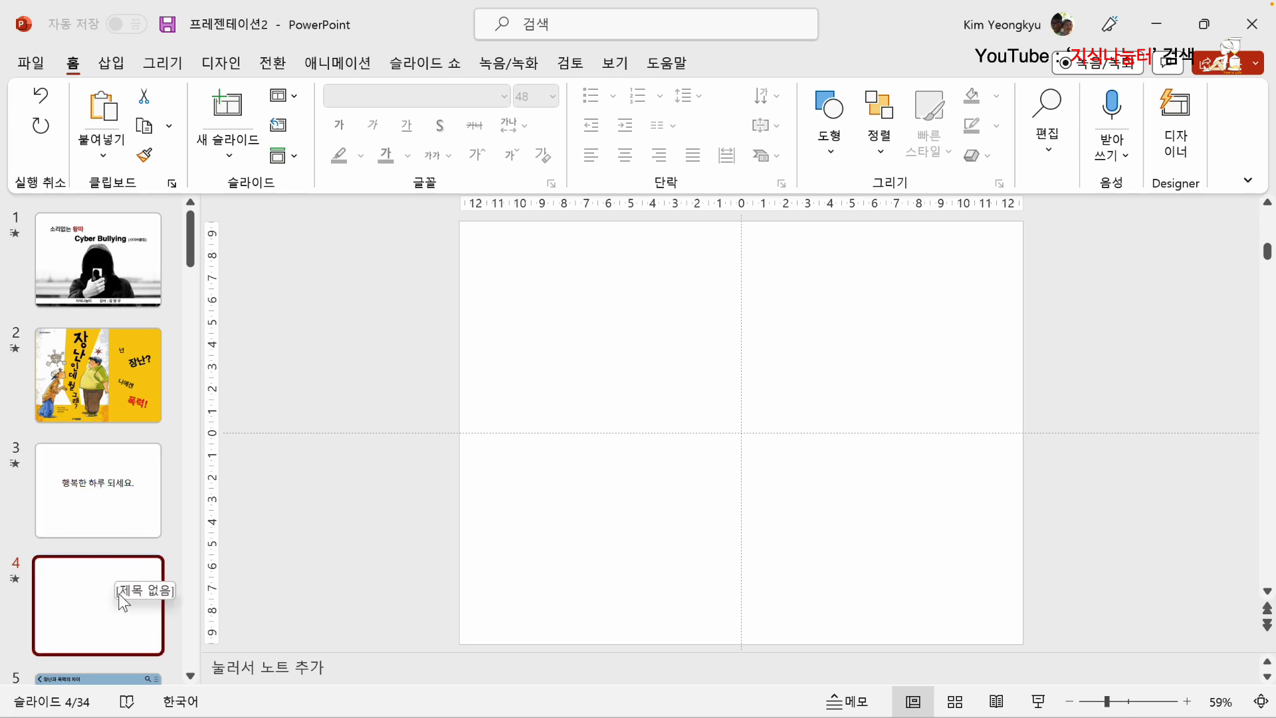
{"action": "left_click", "coordinate": [429, 463]}
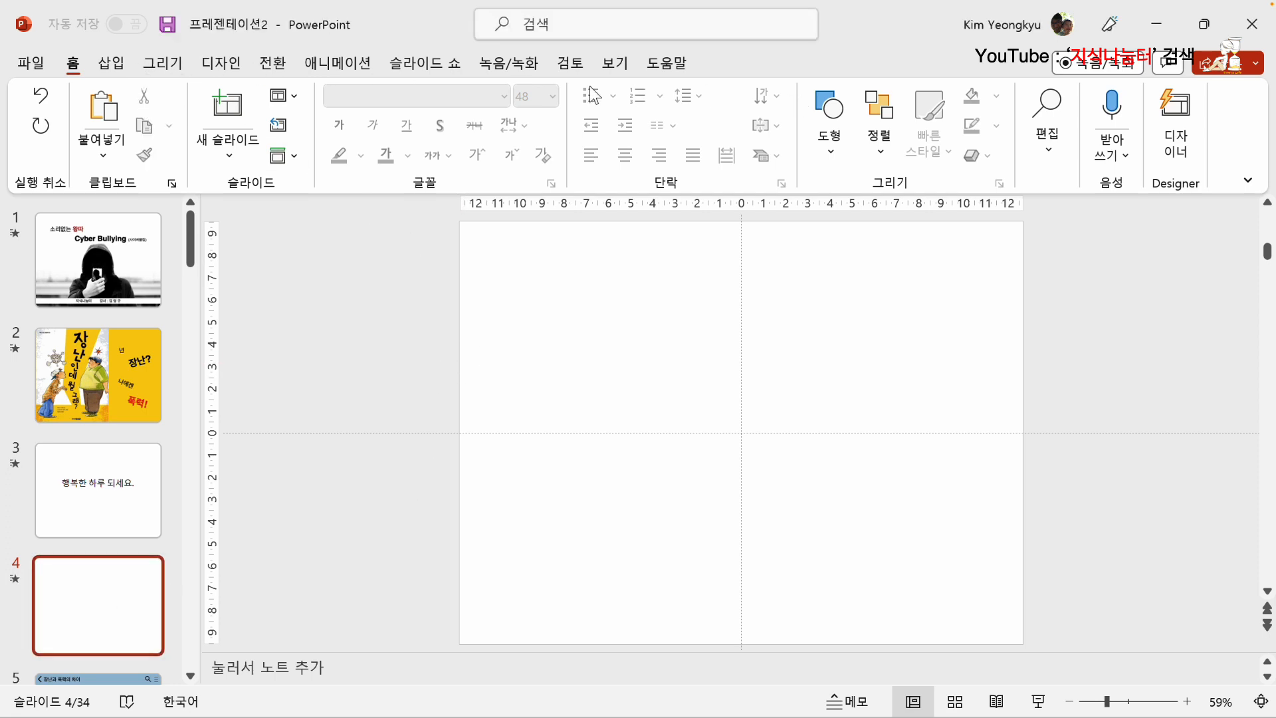
{"action": "left_click", "coordinate": [111, 64]}
{"action": "left_click", "coordinate": [862, 121]}
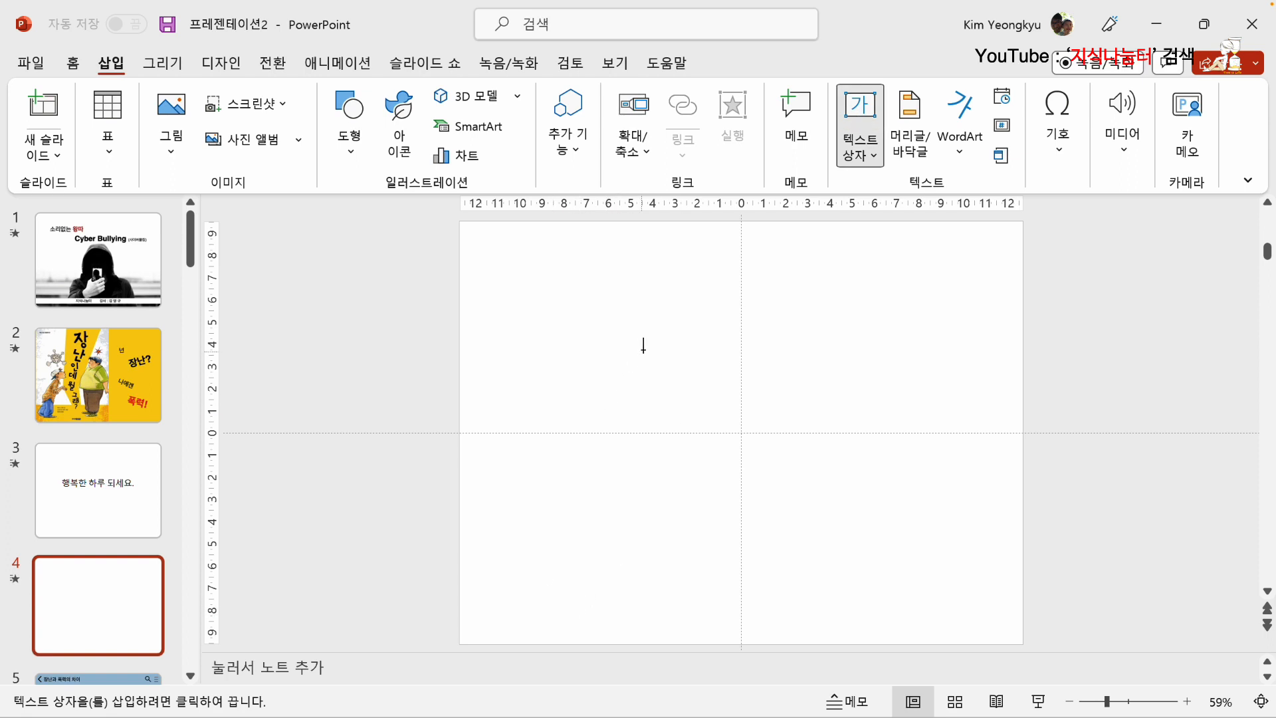
{"action": "left_click", "coordinate": [677, 337]}
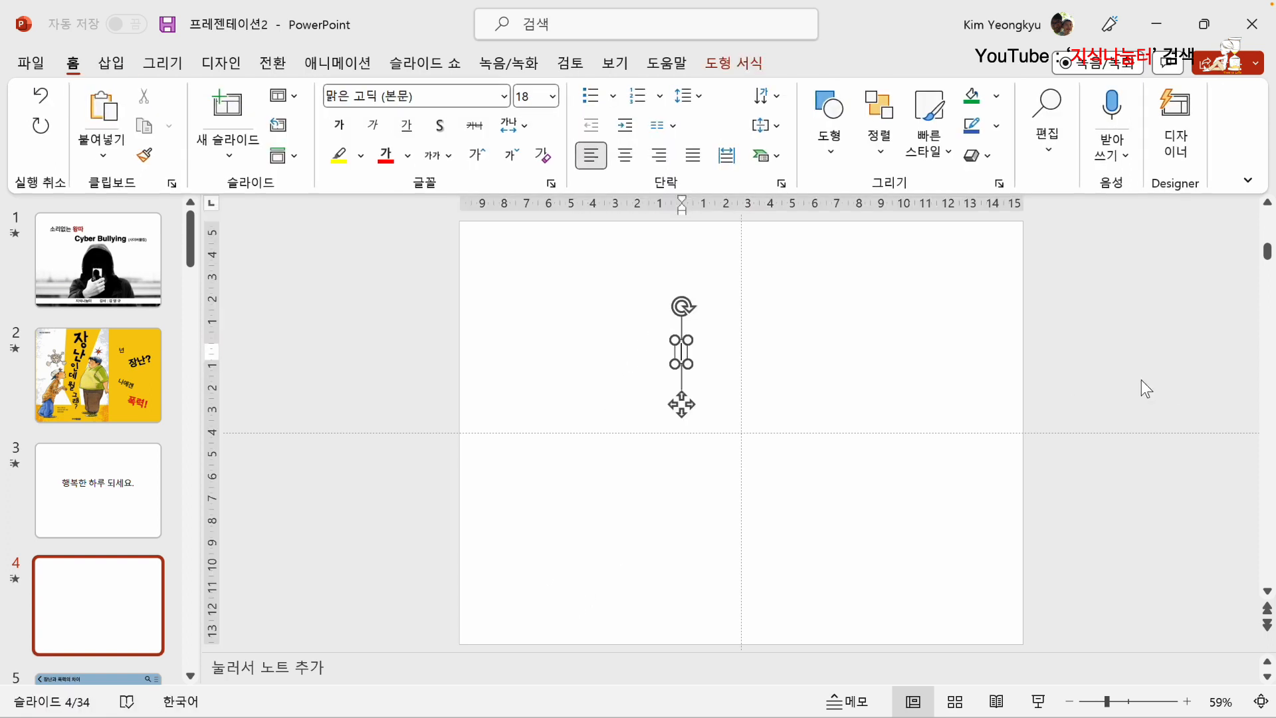
{"action": "type", "text": "행복이란  작은 것에서 만족을 느끼는 것"}
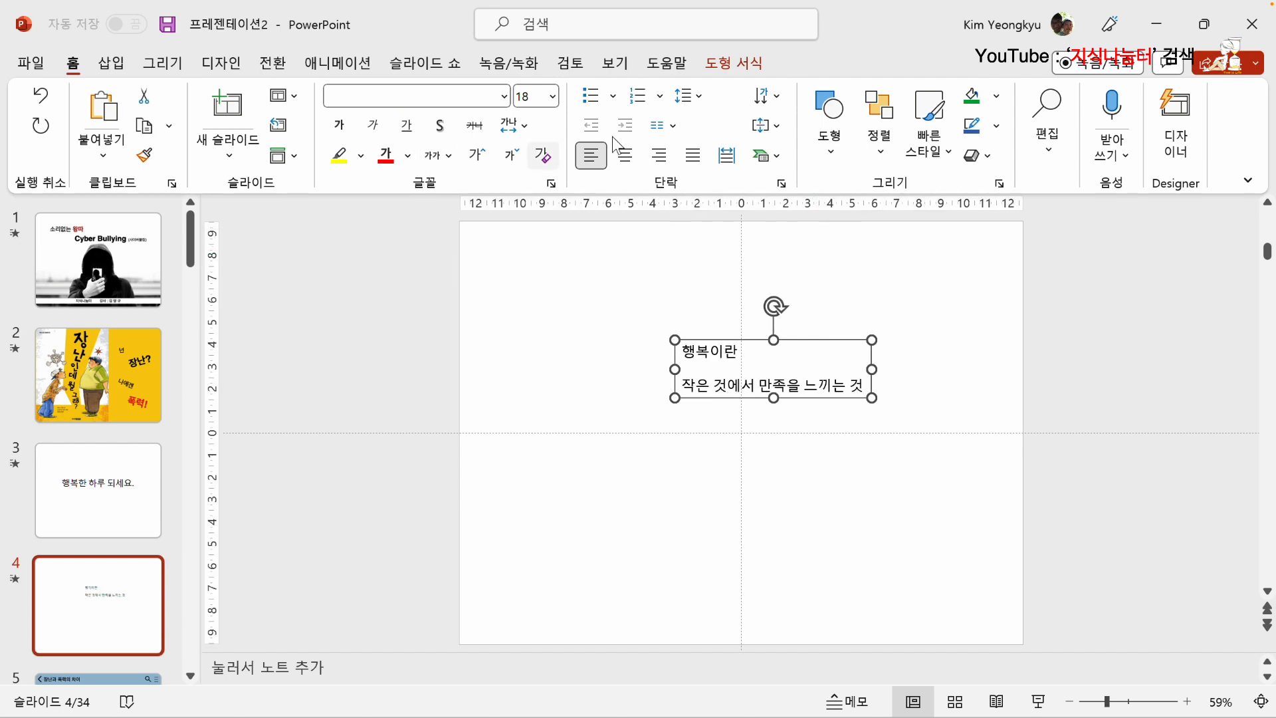
Centre-align slide 4's text, enlarge it to 44 pt, and move its text box to the horizontal centre of the slide.
{"action": "left_click", "coordinate": [625, 155]}
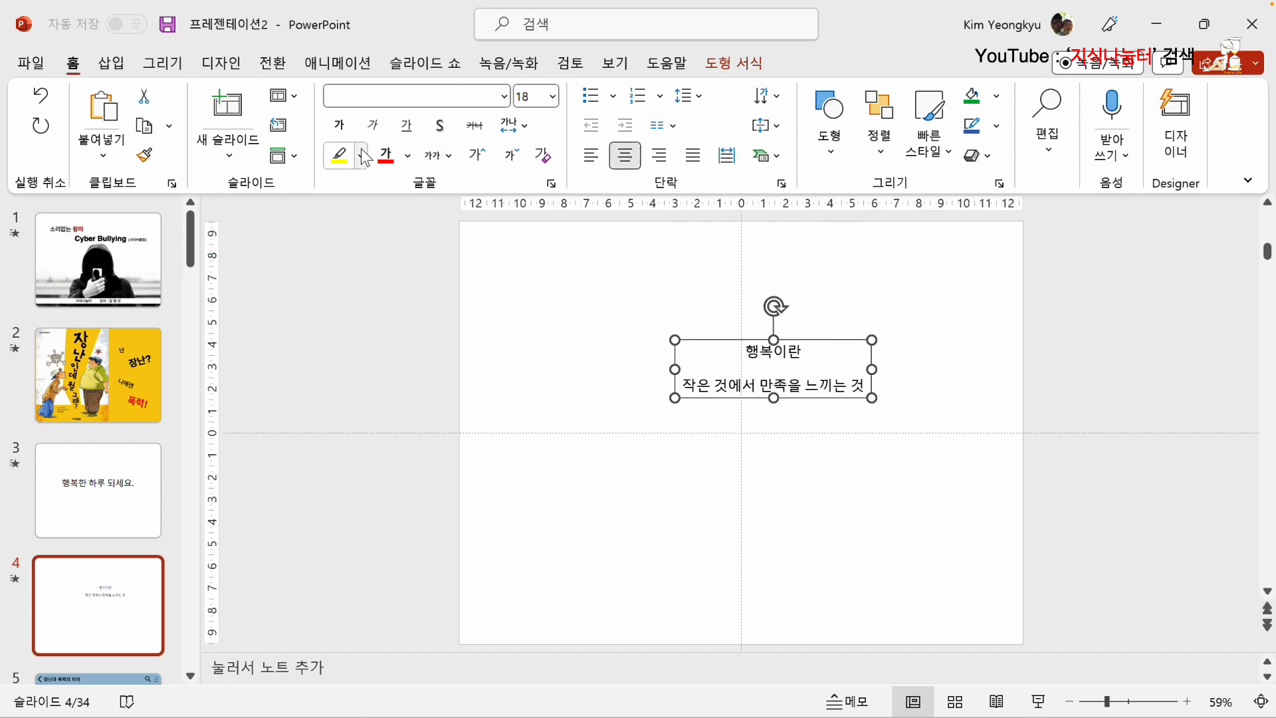
{"action": "left_click", "coordinate": [477, 154]}
{"action": "left_click", "coordinate": [477, 155]}
{"action": "left_click", "coordinate": [477, 155]}
{"action": "left_click", "coordinate": [477, 155]}
{"action": "left_click", "coordinate": [476, 155]}
{"action": "left_click", "coordinate": [477, 155]}
{"action": "left_click", "coordinate": [476, 155]}
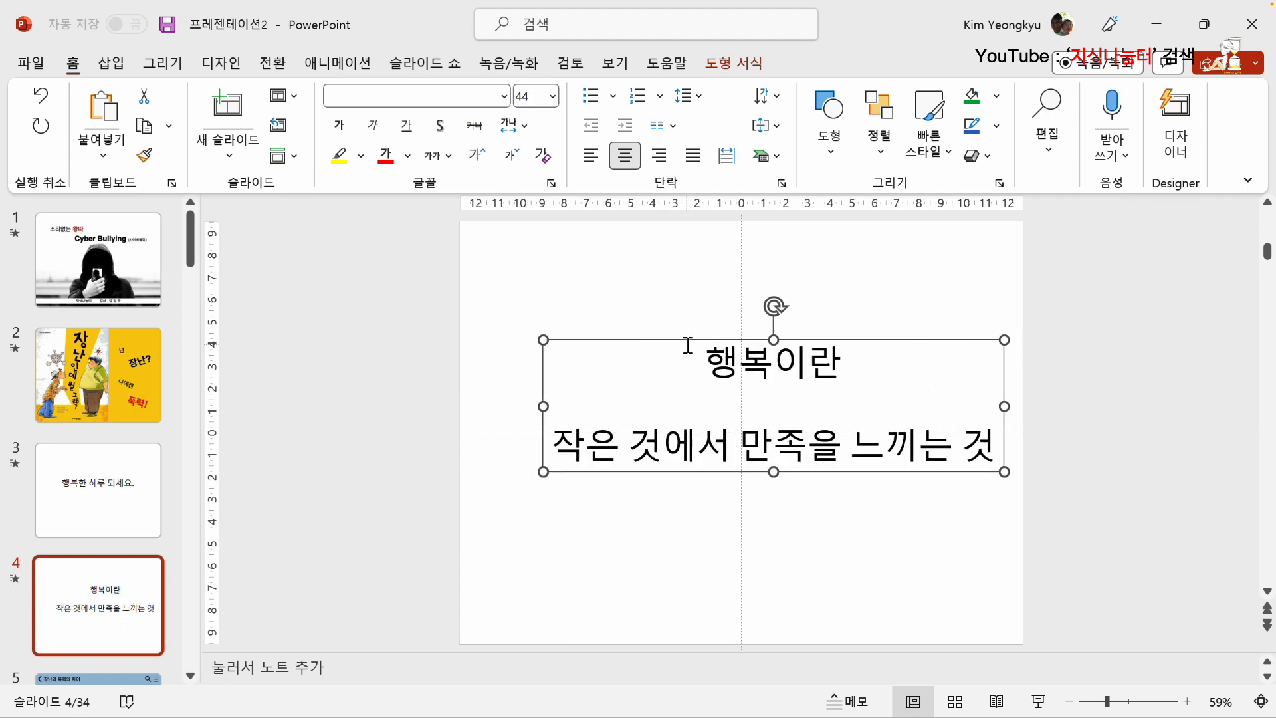
{"action": "left_click_drag", "start_coordinate": [684, 345], "coordinate": [652, 380]}
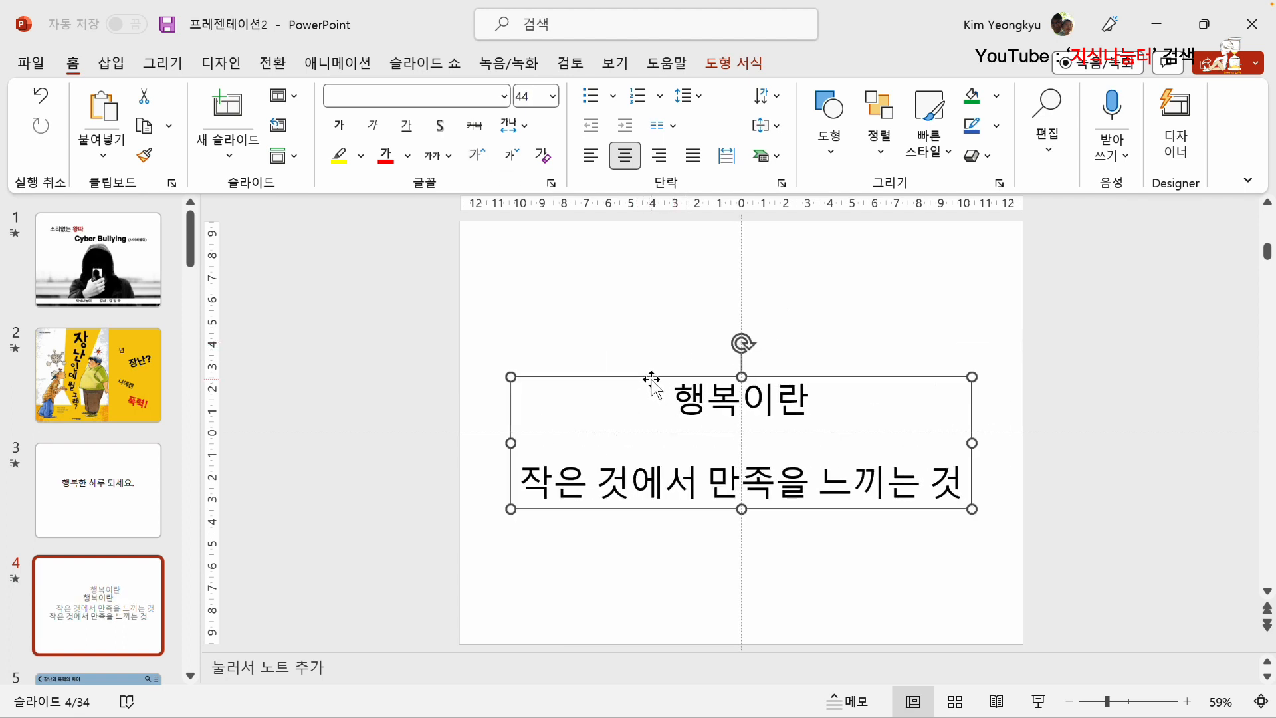
{"action": "left_click", "coordinate": [572, 307]}
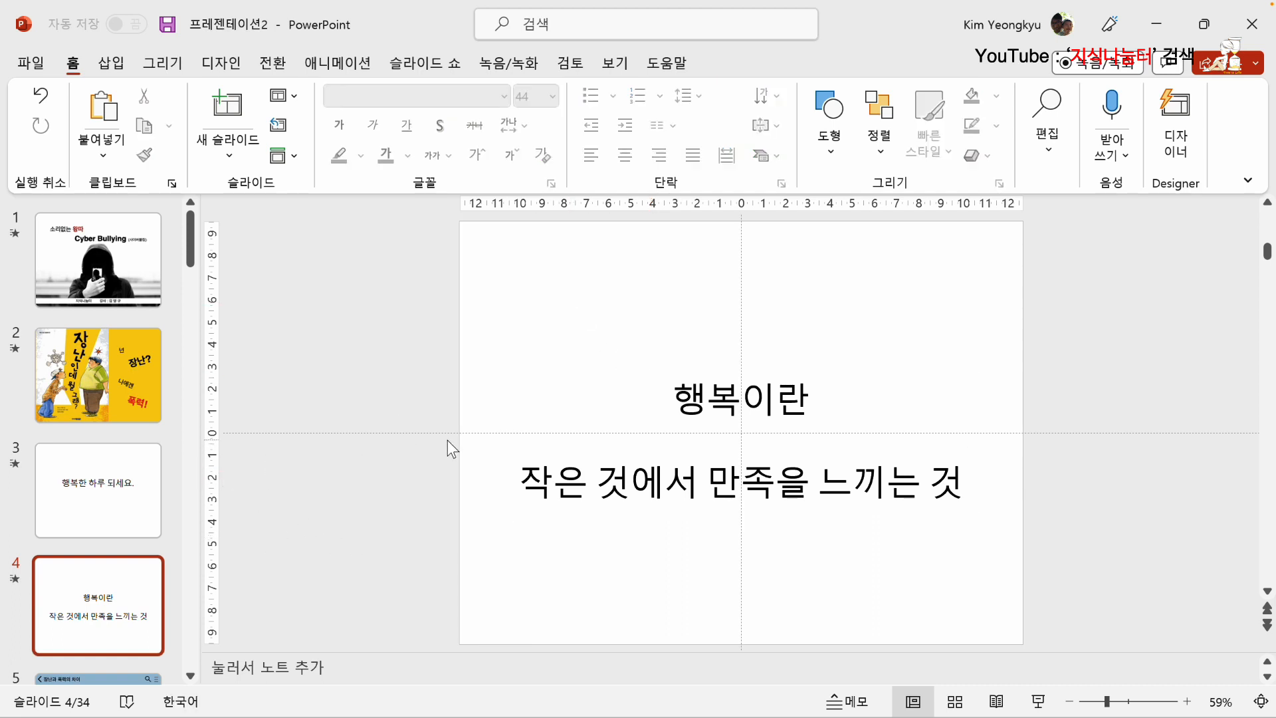
Show the selection pane for slide 3 and rename the "행복한 하루 되세요." text box as 행복.
{"action": "left_click", "coordinate": [73, 519]}
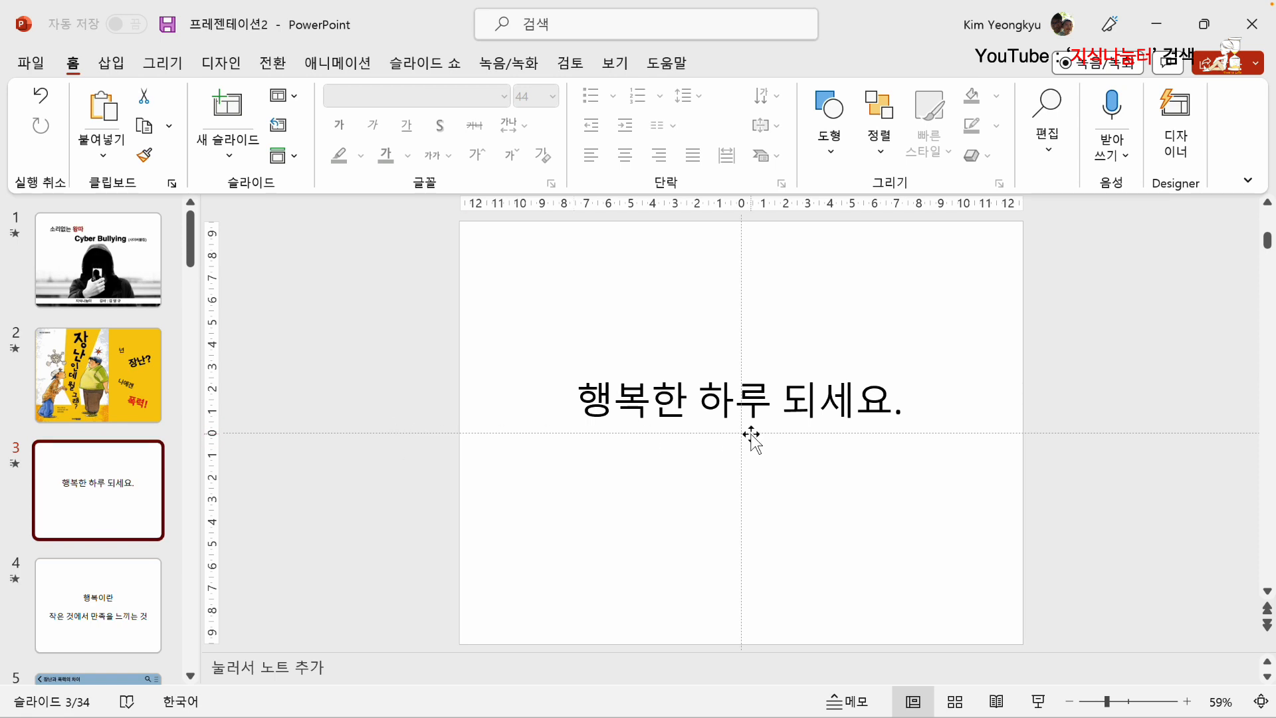
{"action": "left_click", "coordinate": [698, 408]}
{"action": "left_click", "coordinate": [638, 380]}
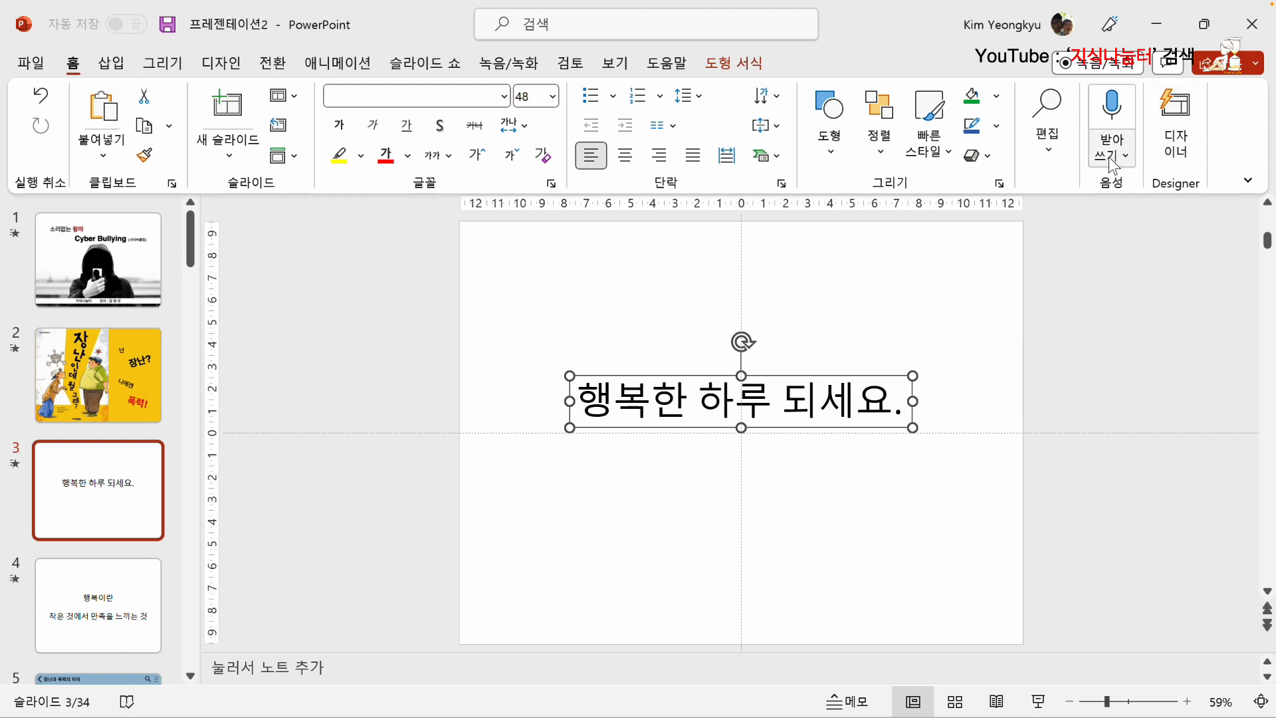
{"action": "left_click", "coordinate": [1066, 160]}
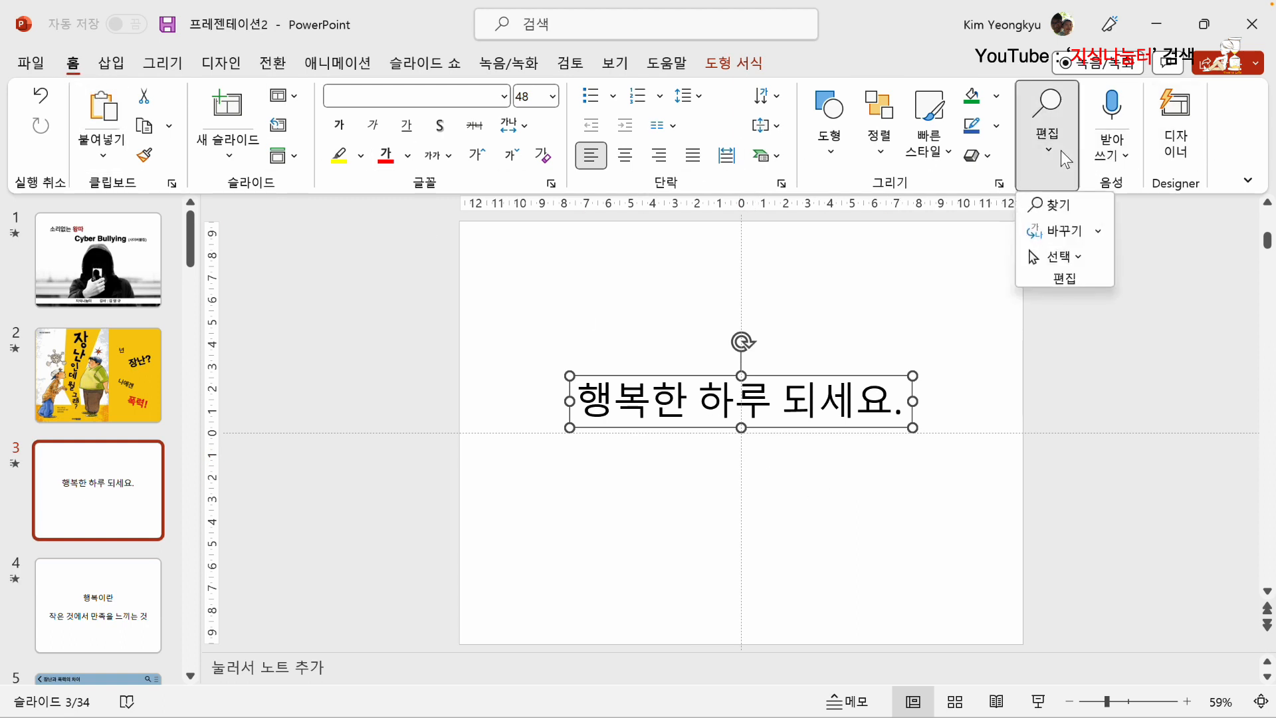
{"action": "left_click", "coordinate": [1058, 258]}
{"action": "left_click", "coordinate": [1084, 343]}
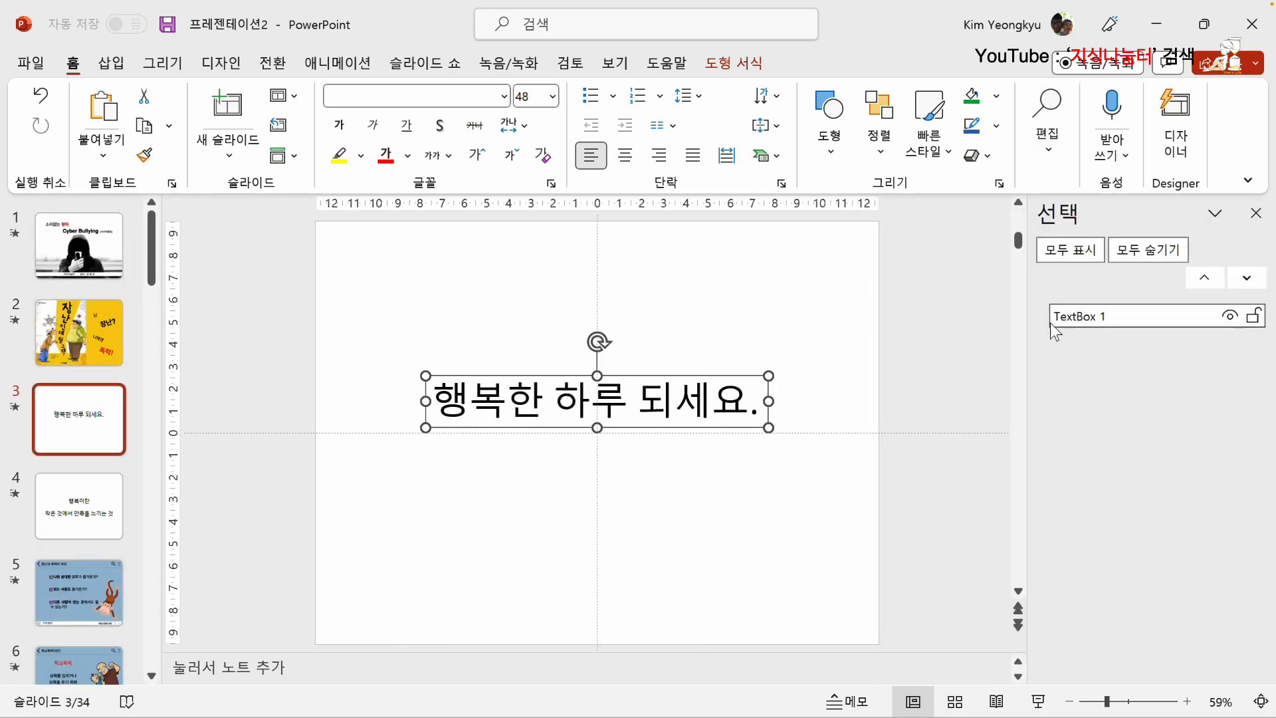
{"action": "left_click", "coordinate": [1121, 318]}
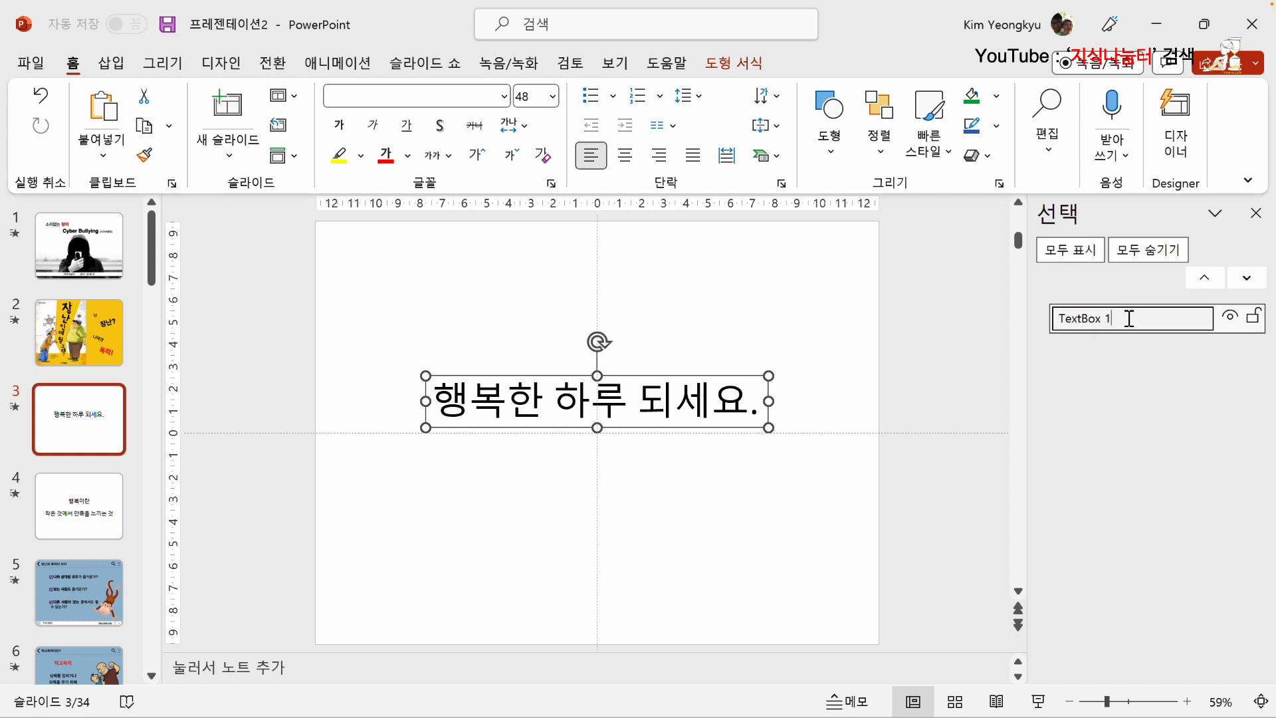
{"action": "left_click_drag", "start_coordinate": [1129, 318], "coordinate": [1041, 325]}
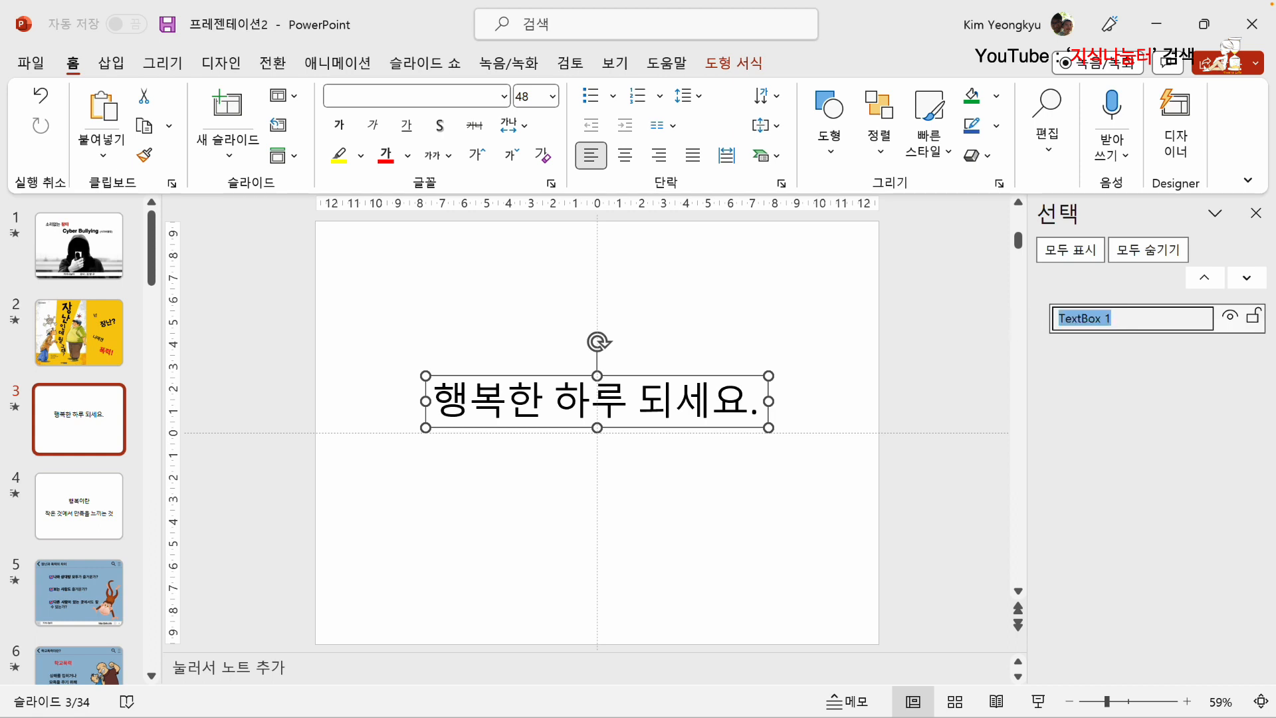
{"action": "type", "text": "행복"}
{"action": "key", "text": "Return"}
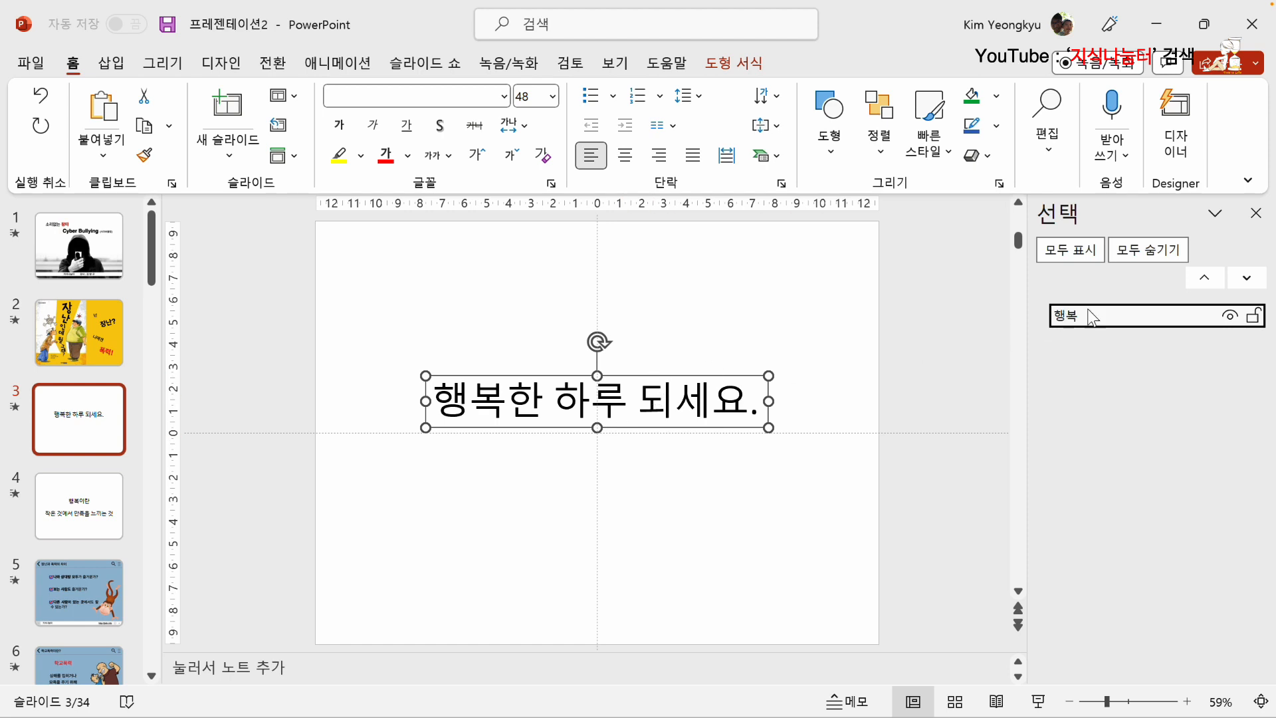
Rename slide 4's text box as 행복 and compare its object name with that of slide 3's text box.
{"action": "left_click", "coordinate": [86, 520]}
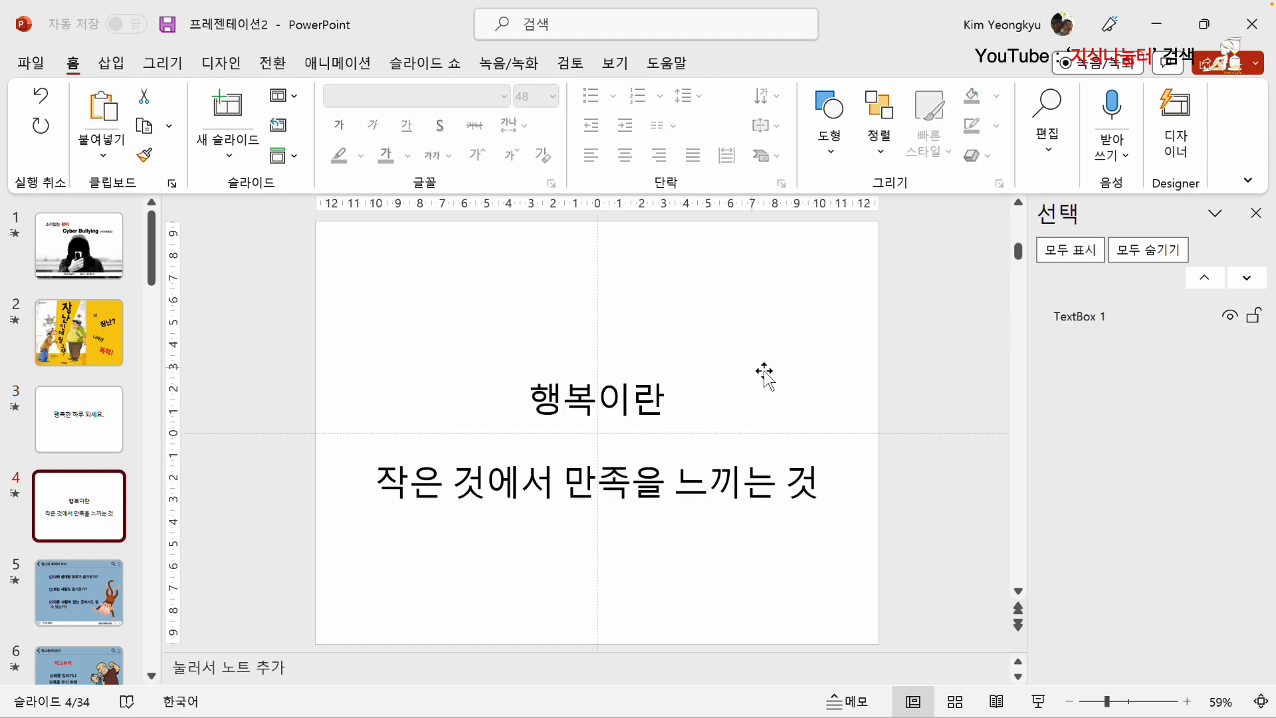
{"action": "left_click", "coordinate": [672, 397]}
{"action": "left_click", "coordinate": [666, 377]}
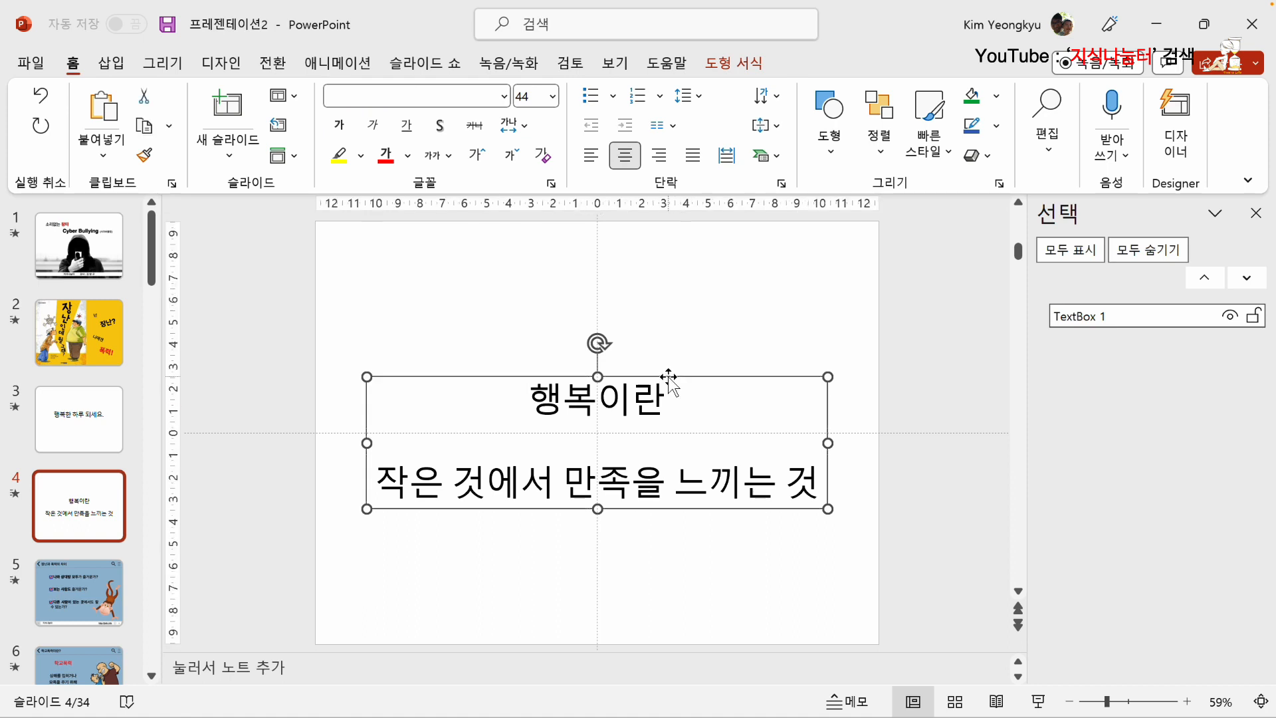
{"action": "left_click", "coordinate": [1130, 317]}
{"action": "left_click_drag", "start_coordinate": [1133, 317], "coordinate": [1010, 323]}
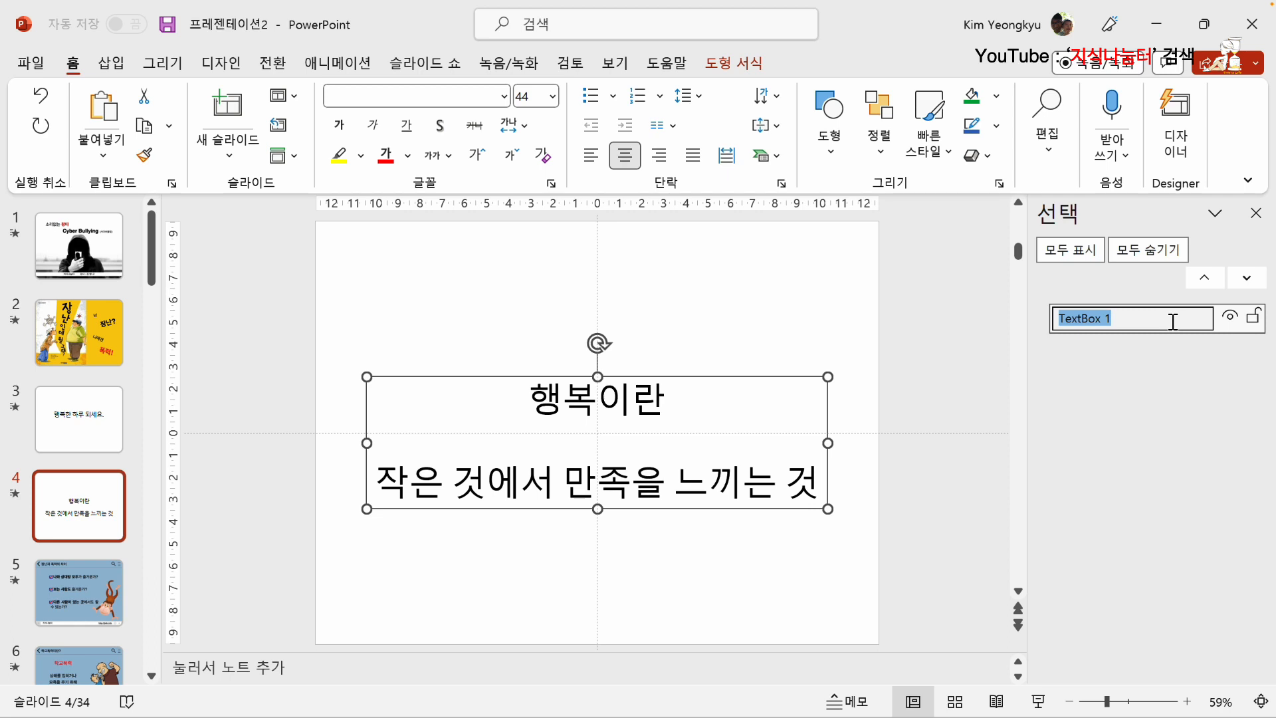
{"action": "type", "text": "행복"}
{"action": "left_click", "coordinate": [336, 537]}
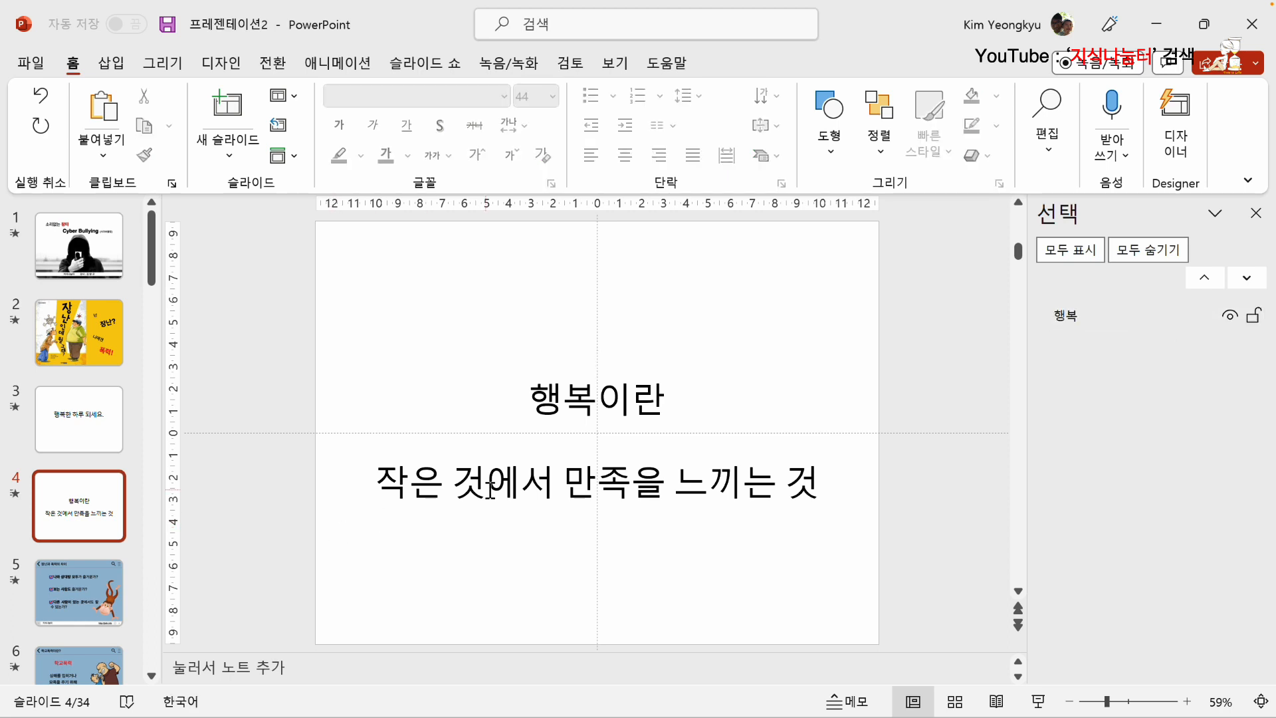
{"action": "left_click", "coordinate": [660, 420]}
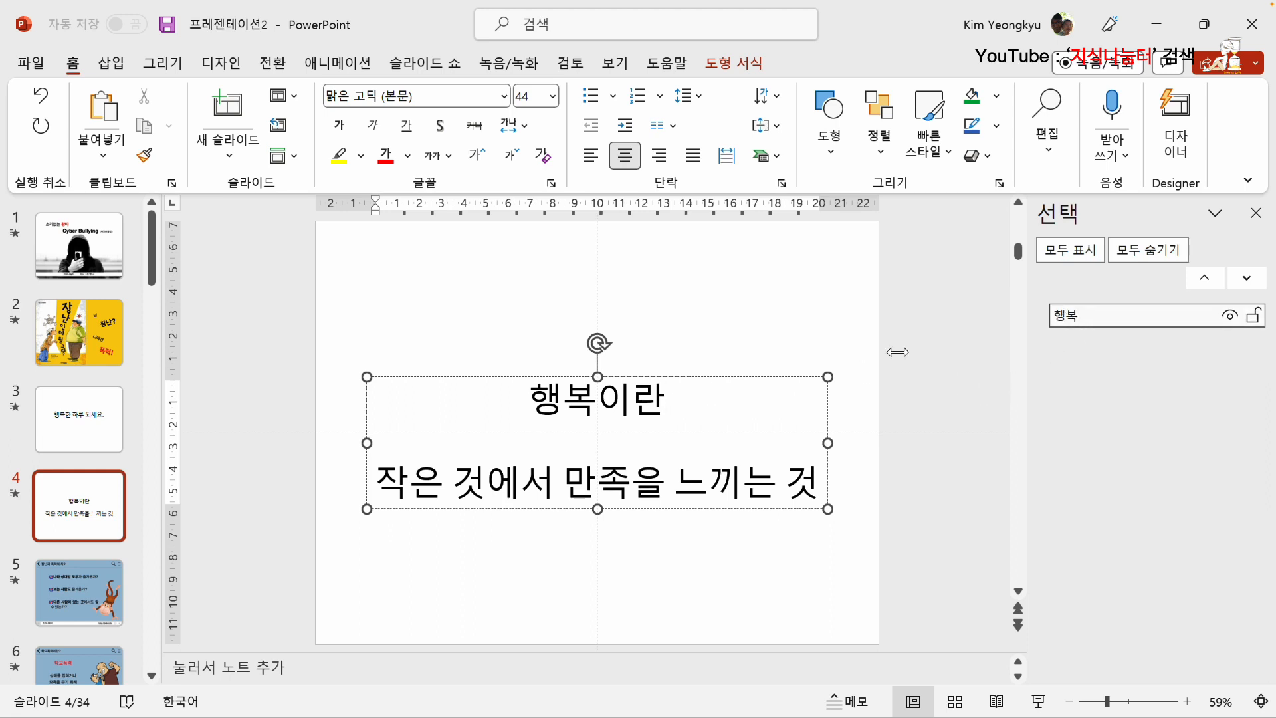
{"action": "left_click", "coordinate": [143, 421]}
{"action": "left_click", "coordinate": [688, 382]}
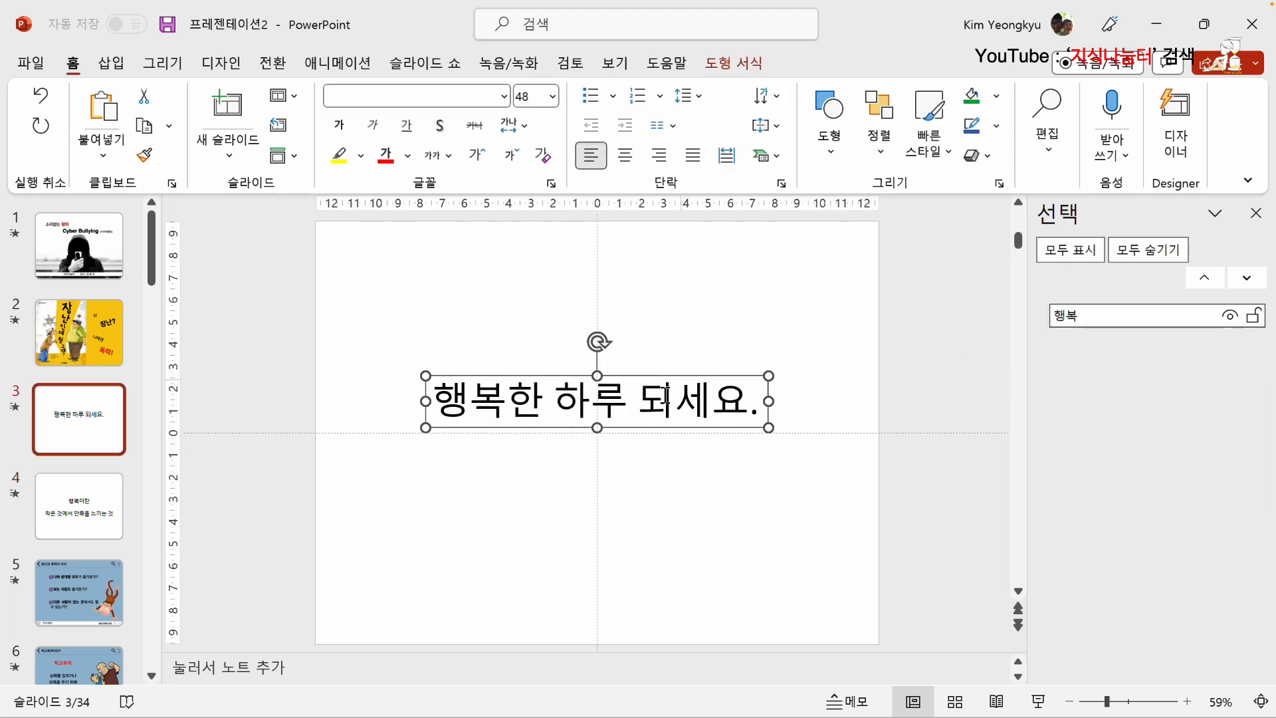
{"action": "left_click", "coordinate": [97, 508]}
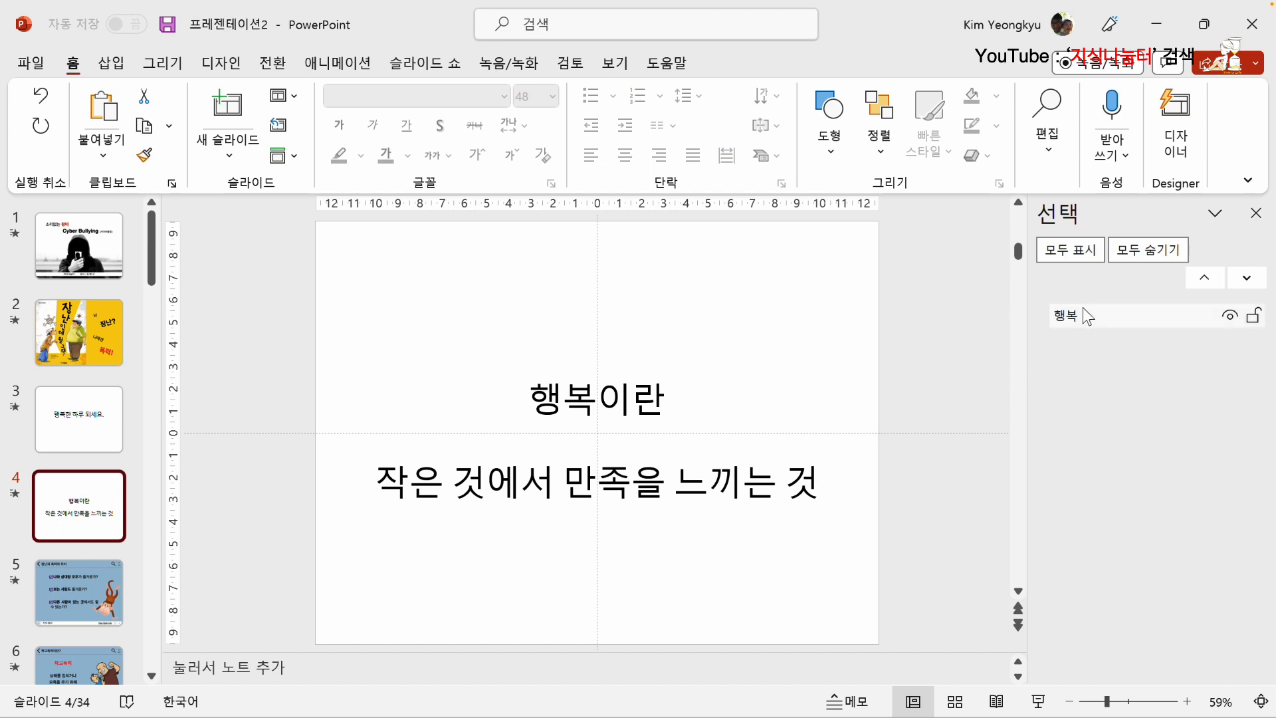
Apply the 모핑 (Morph) transition to slide 4, the one with the "행복이란" text.
{"action": "left_click", "coordinate": [310, 355]}
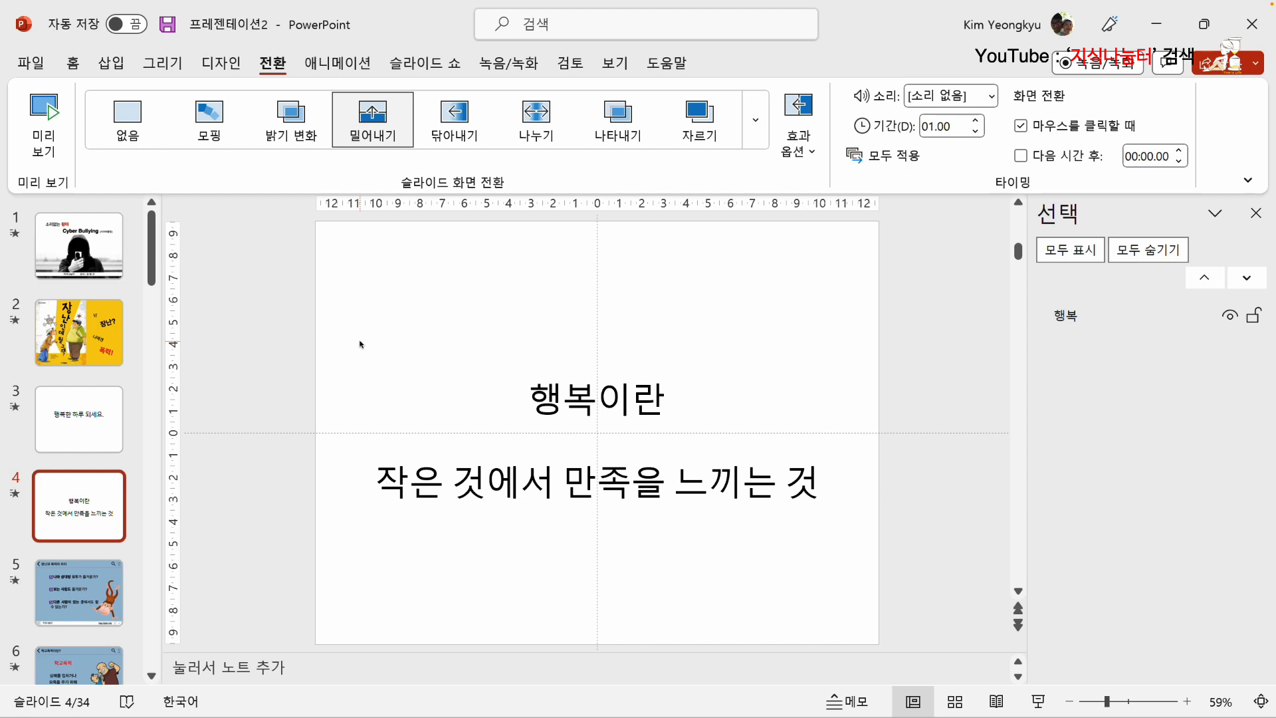
{"action": "left_click", "coordinate": [97, 436]}
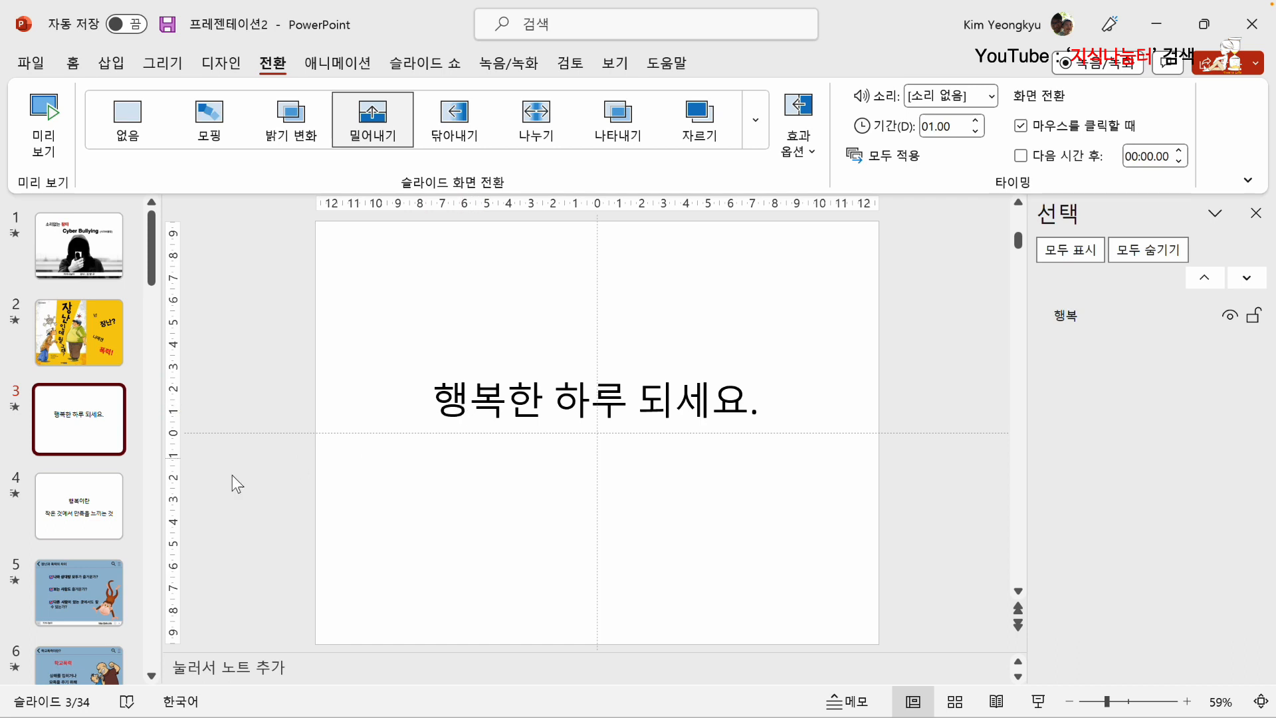
{"action": "left_click", "coordinate": [96, 503]}
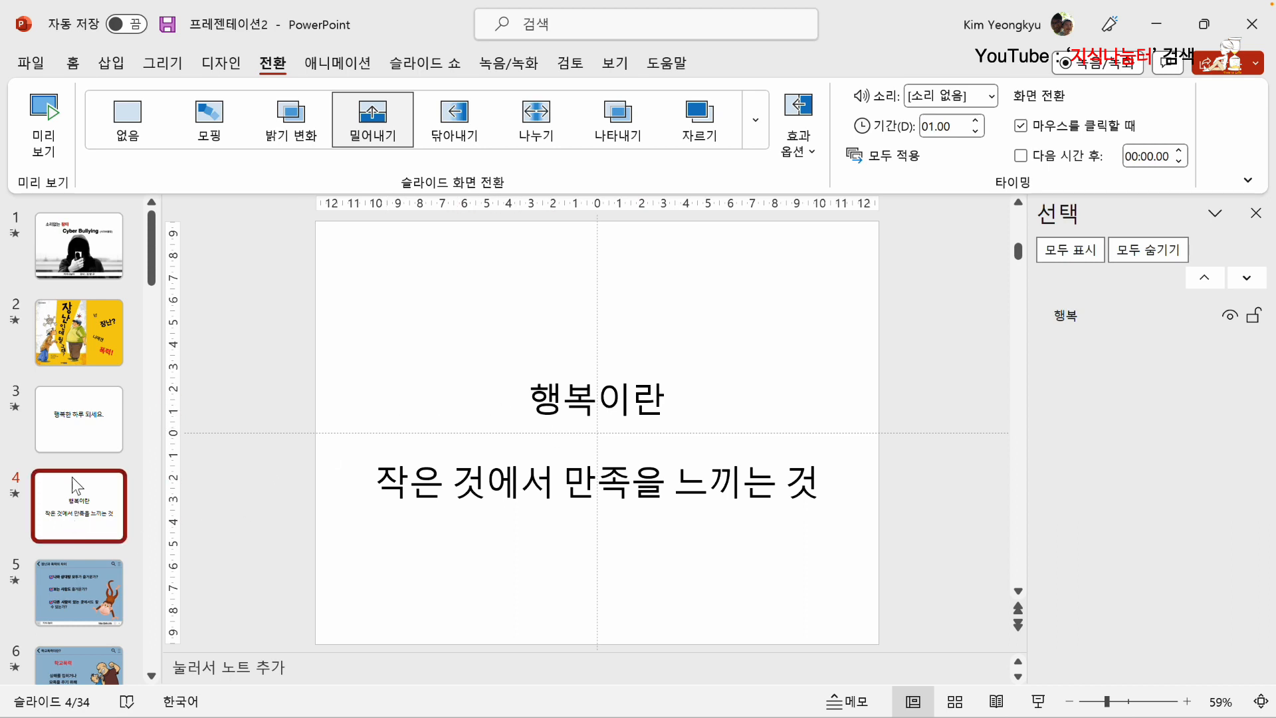
{"action": "left_click", "coordinate": [212, 125]}
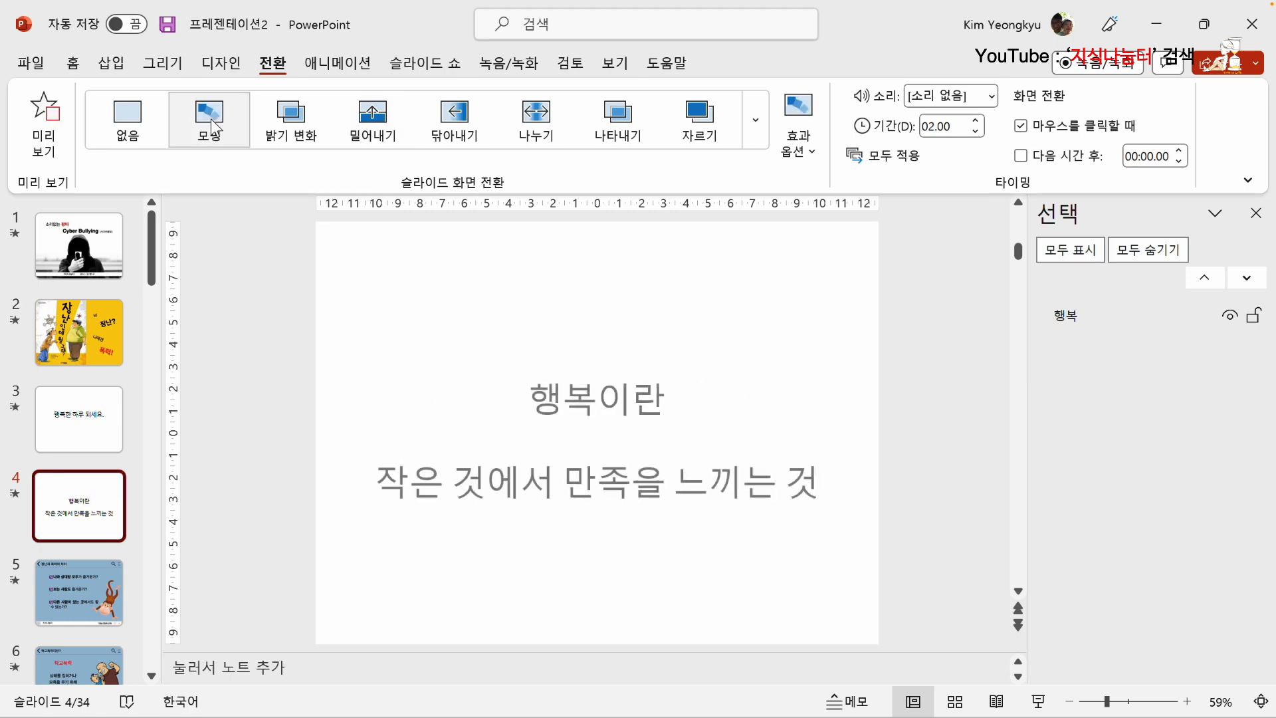
Set slide 4's Morph effect option to 문자 (Characters) and play the slide show from slide 3 through slide 4.
{"action": "left_click", "coordinate": [805, 159]}
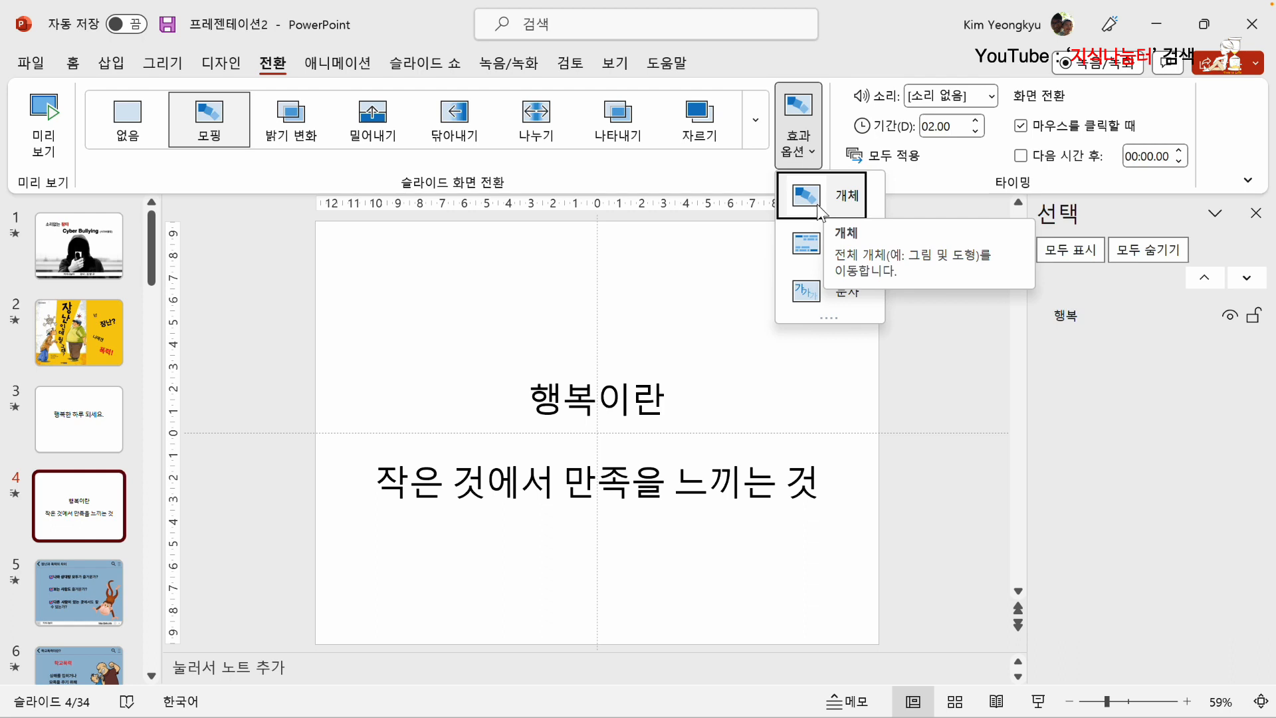
{"action": "left_click", "coordinate": [821, 300]}
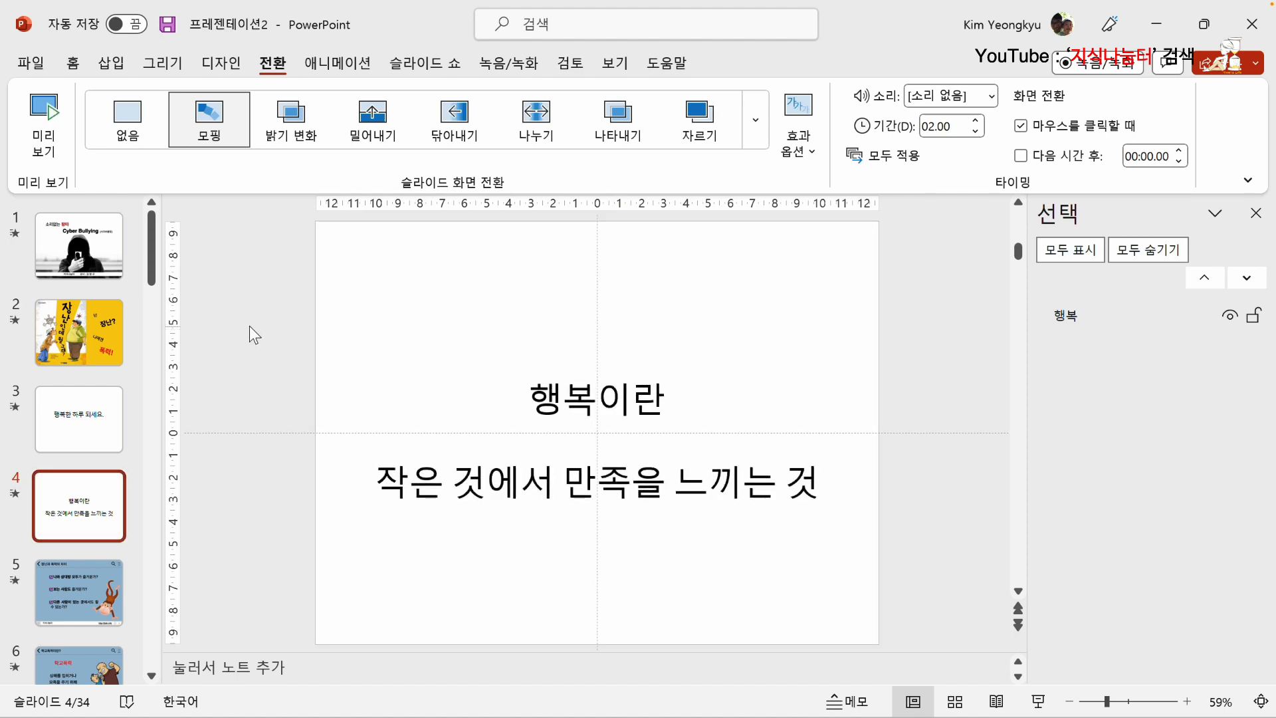
{"action": "left_click", "coordinate": [439, 62]}
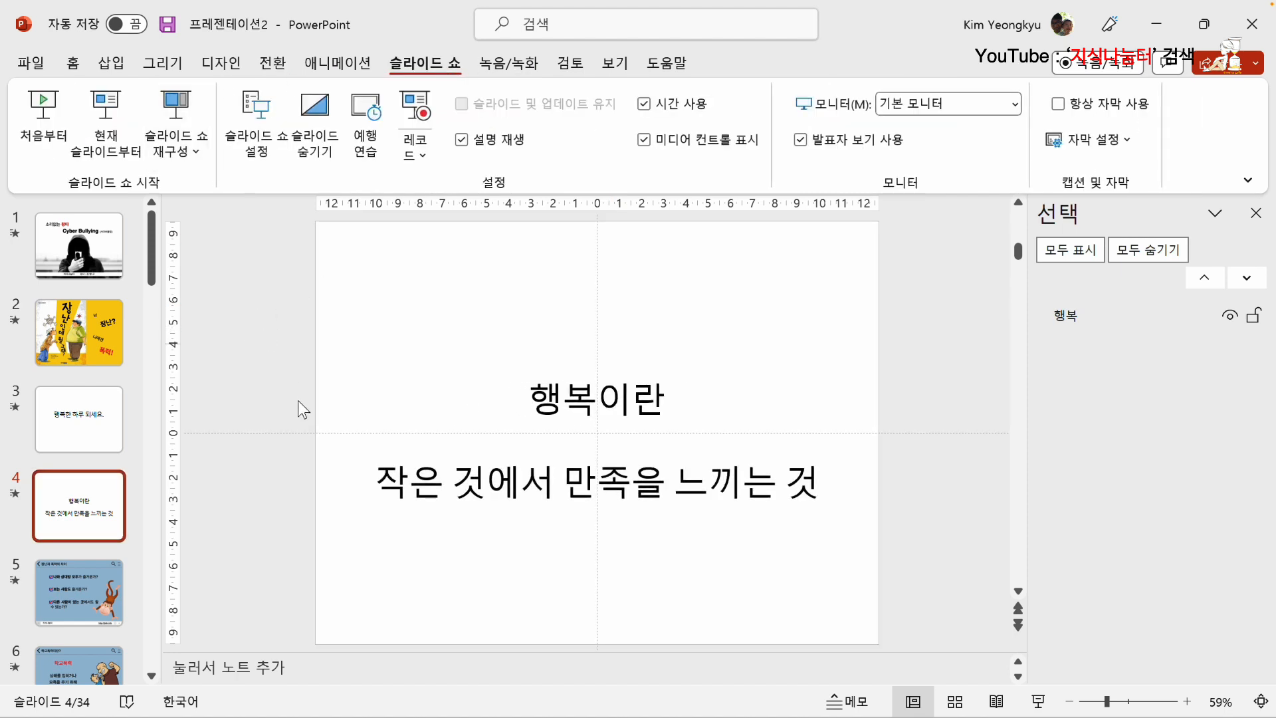
{"action": "left_click", "coordinate": [111, 440]}
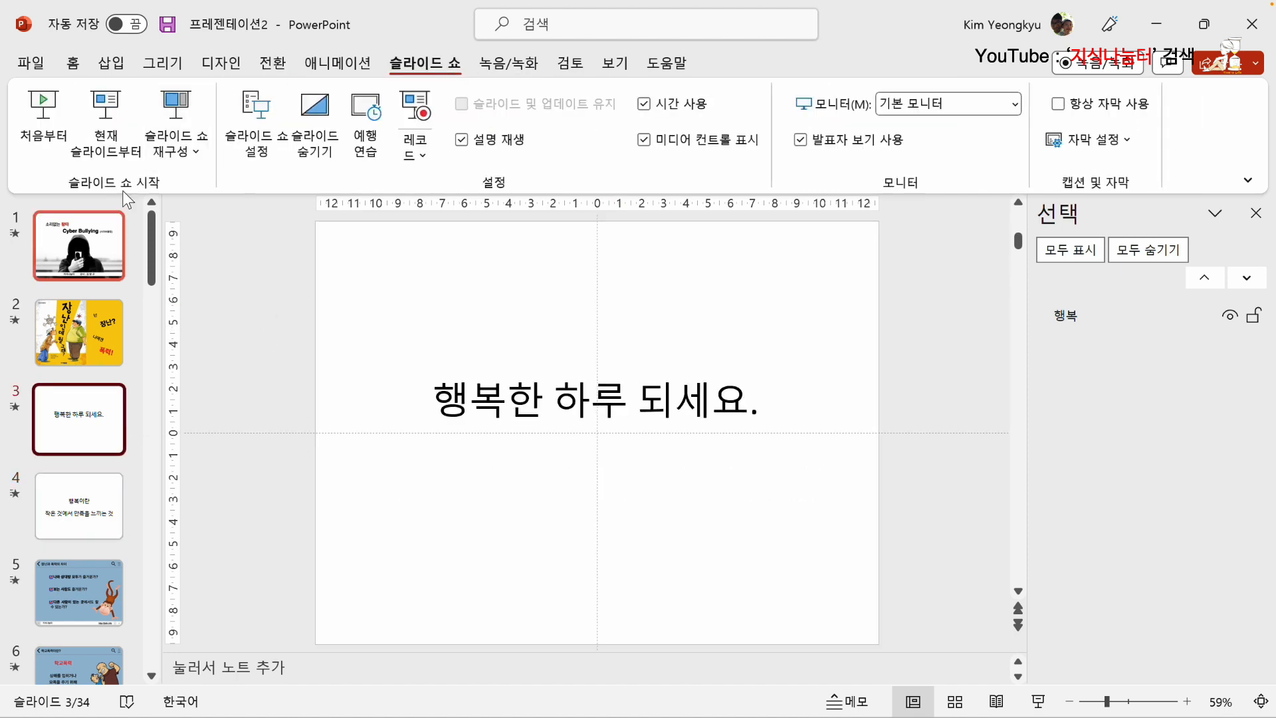
{"action": "left_click", "coordinate": [109, 112]}
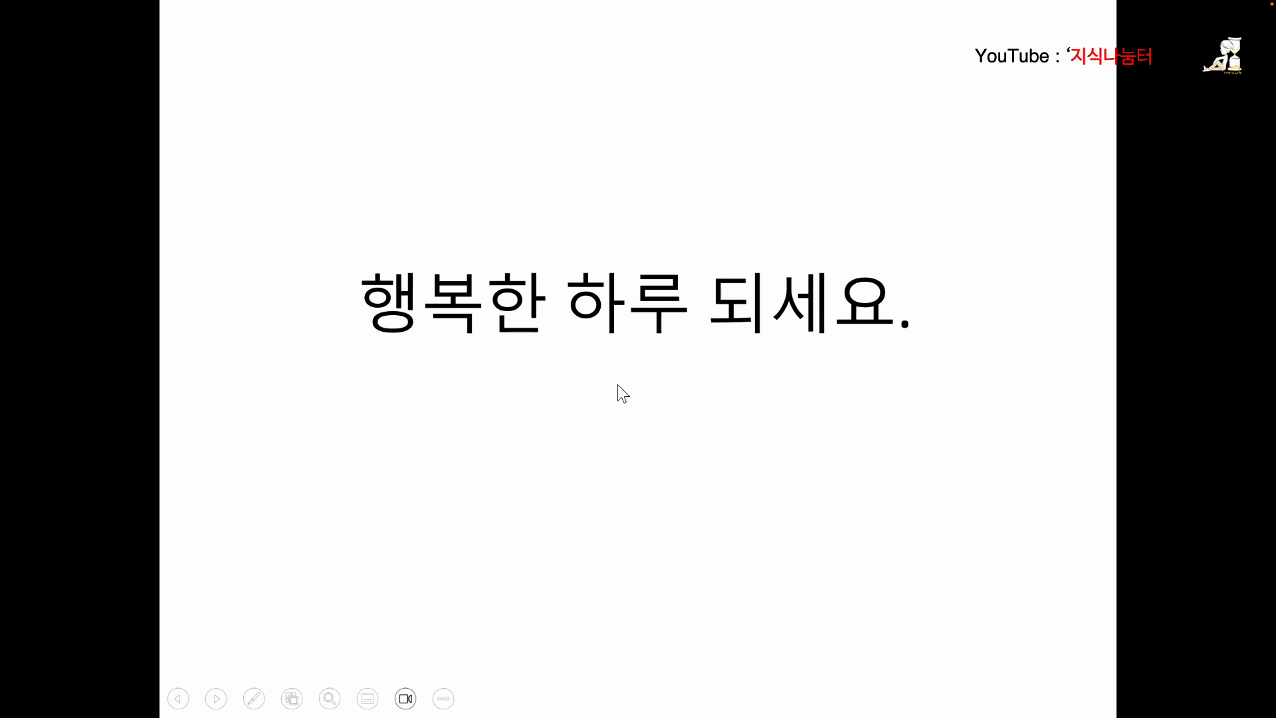
{"action": "left_click", "coordinate": [591, 397]}
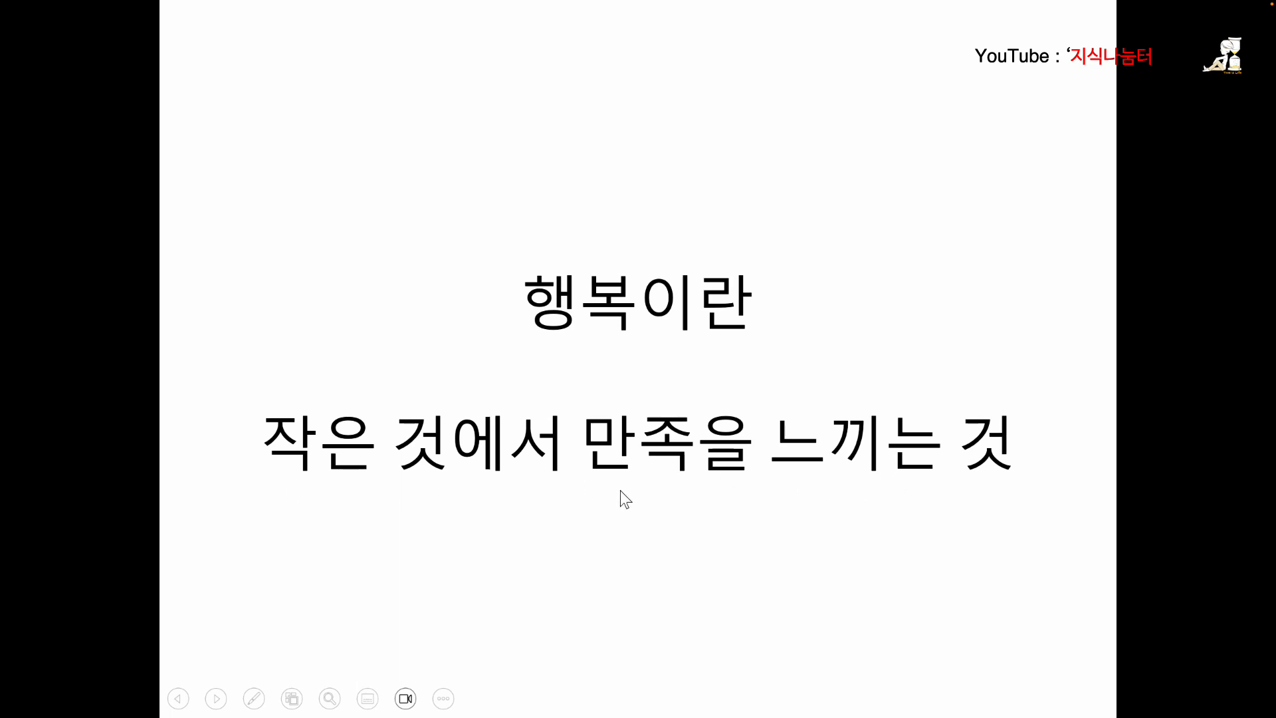
{"action": "key", "text": "Escape"}
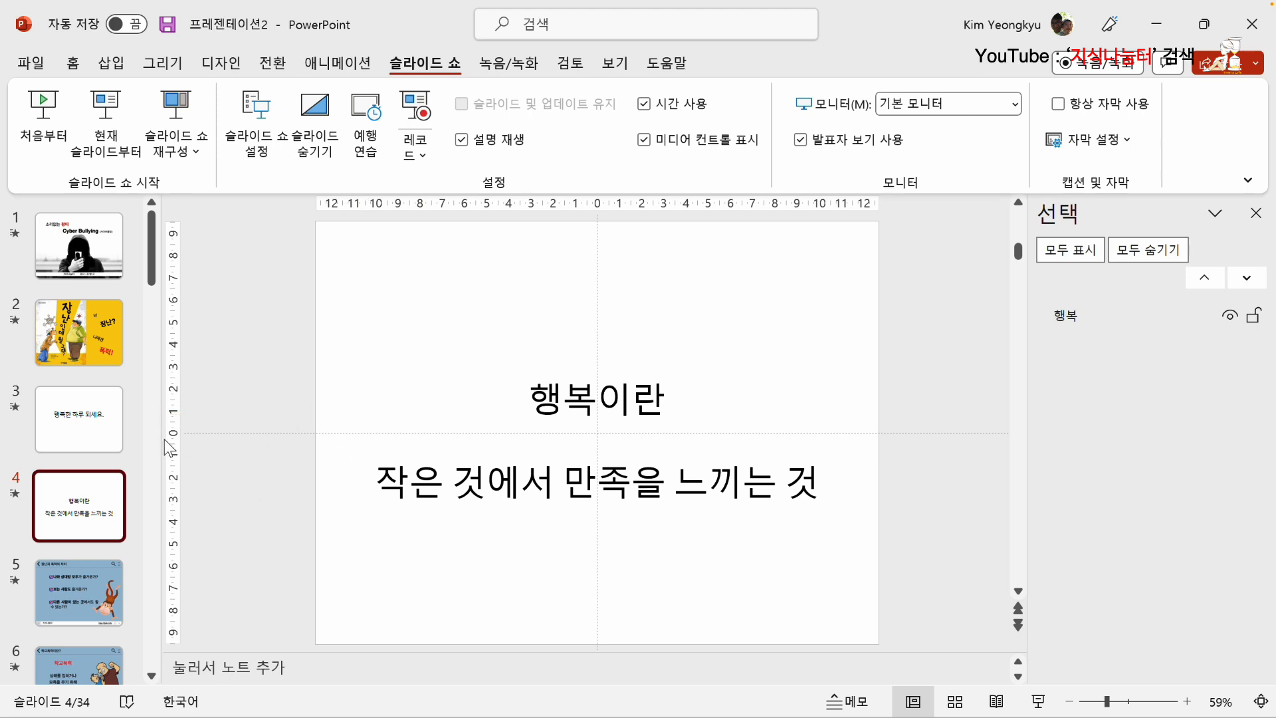
Review slides 3 and 4 and the object name of slide 4's text box.
{"action": "left_click", "coordinate": [100, 431]}
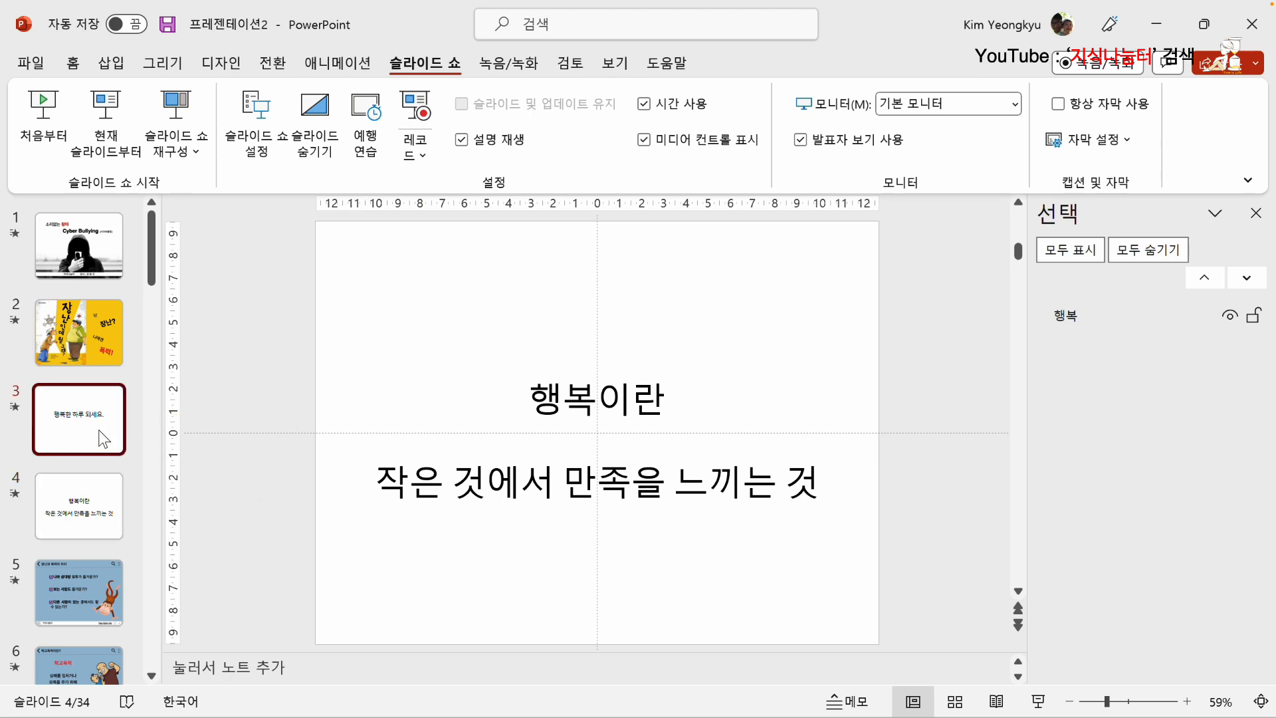
{"action": "left_click", "coordinate": [76, 513]}
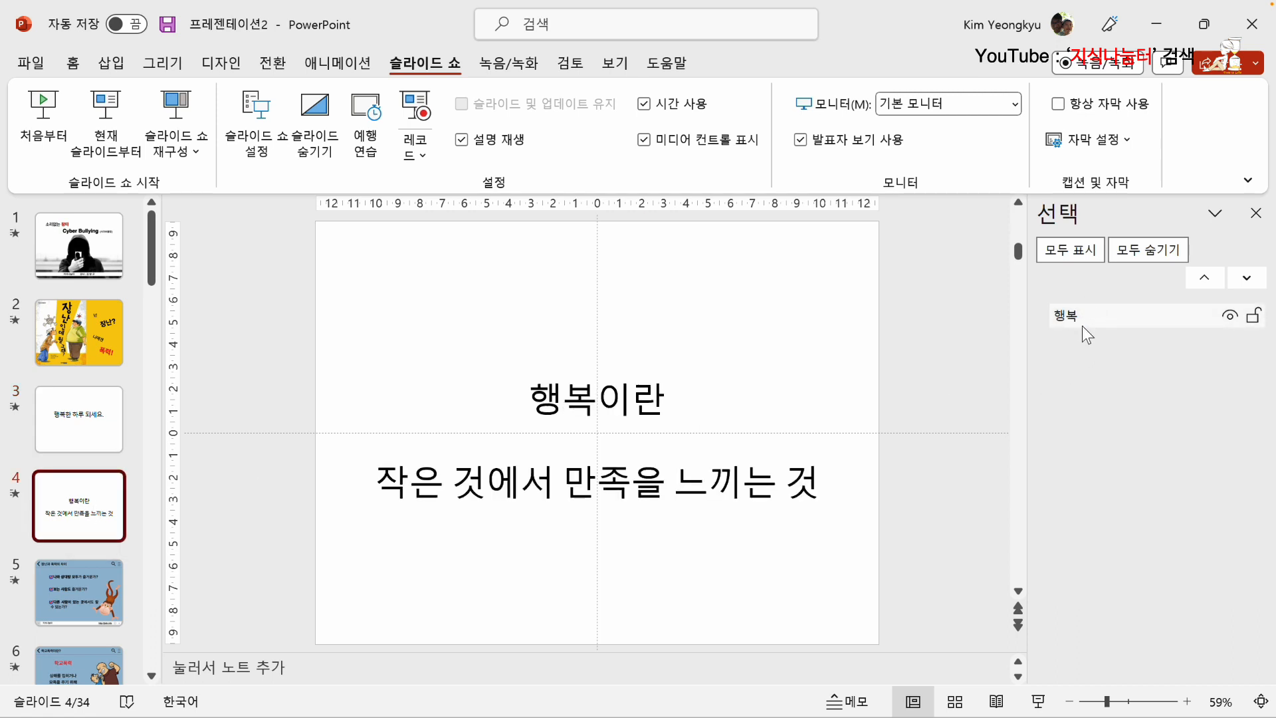
{"action": "left_click", "coordinate": [253, 359]}
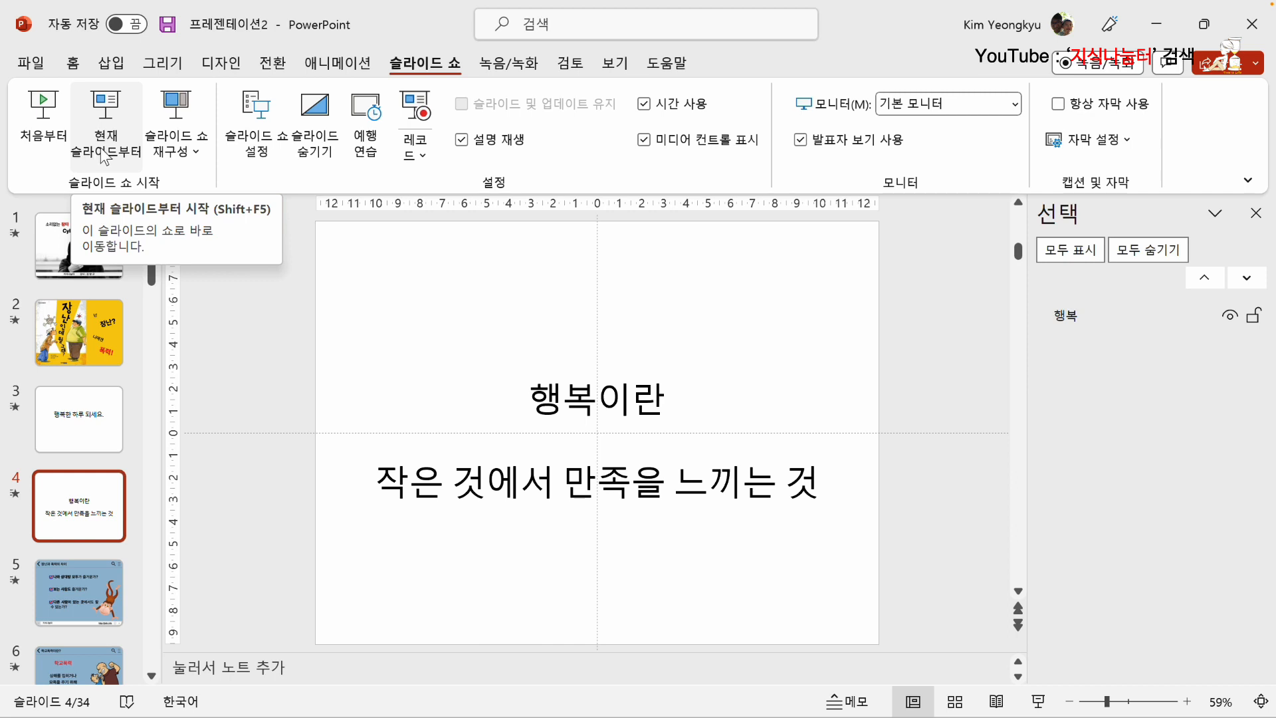
Create a new custom slide show and add slides 1 and 2 to it.
{"action": "left_click", "coordinate": [194, 160]}
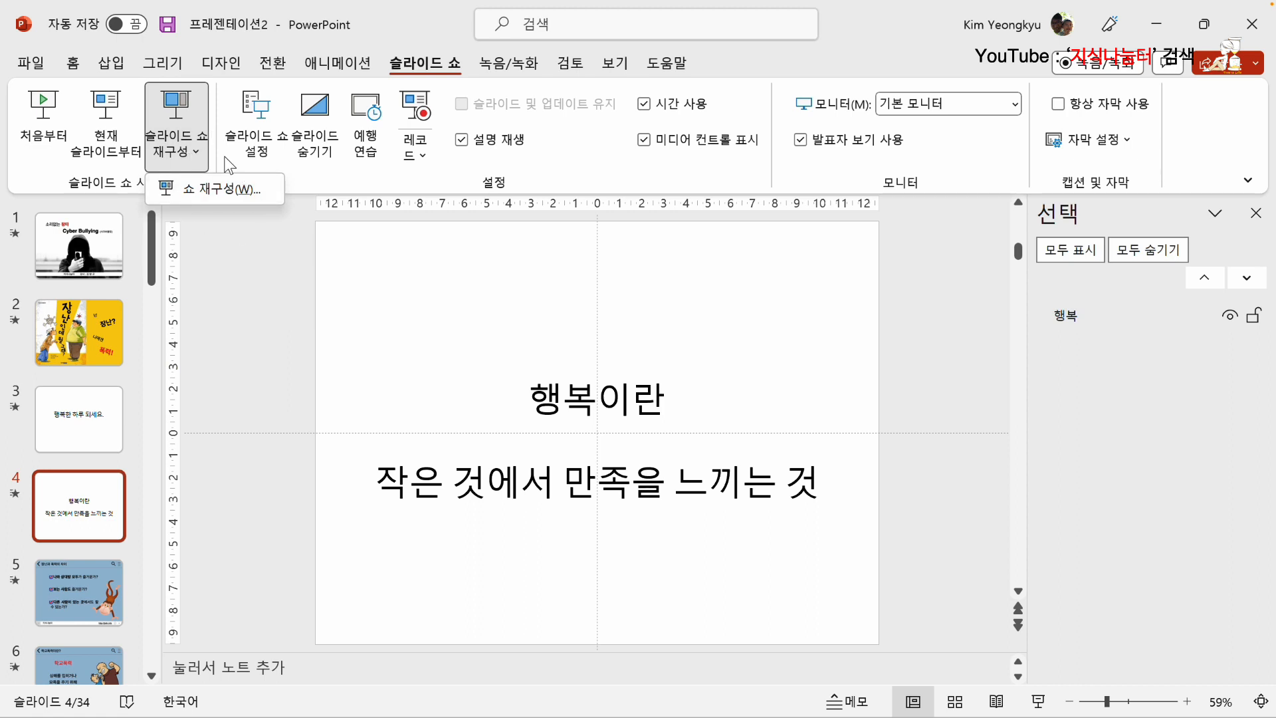
{"action": "left_click", "coordinate": [226, 190]}
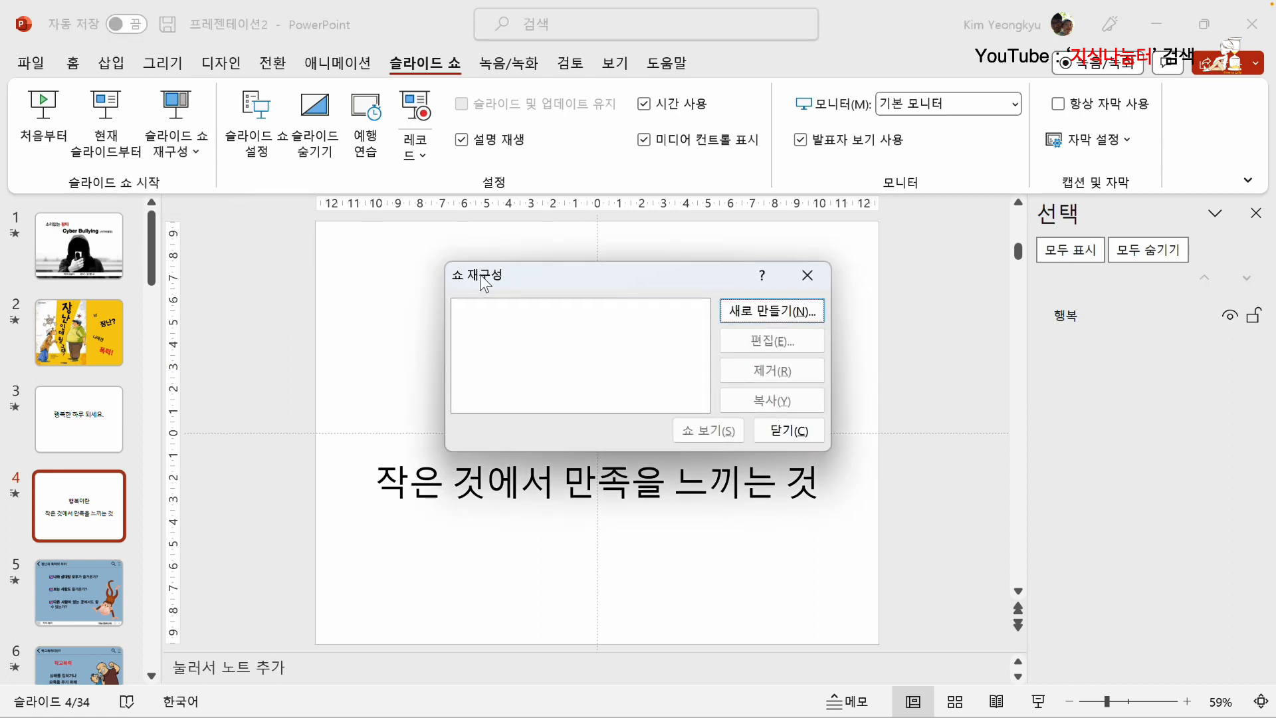
{"action": "left_click", "coordinate": [764, 310]}
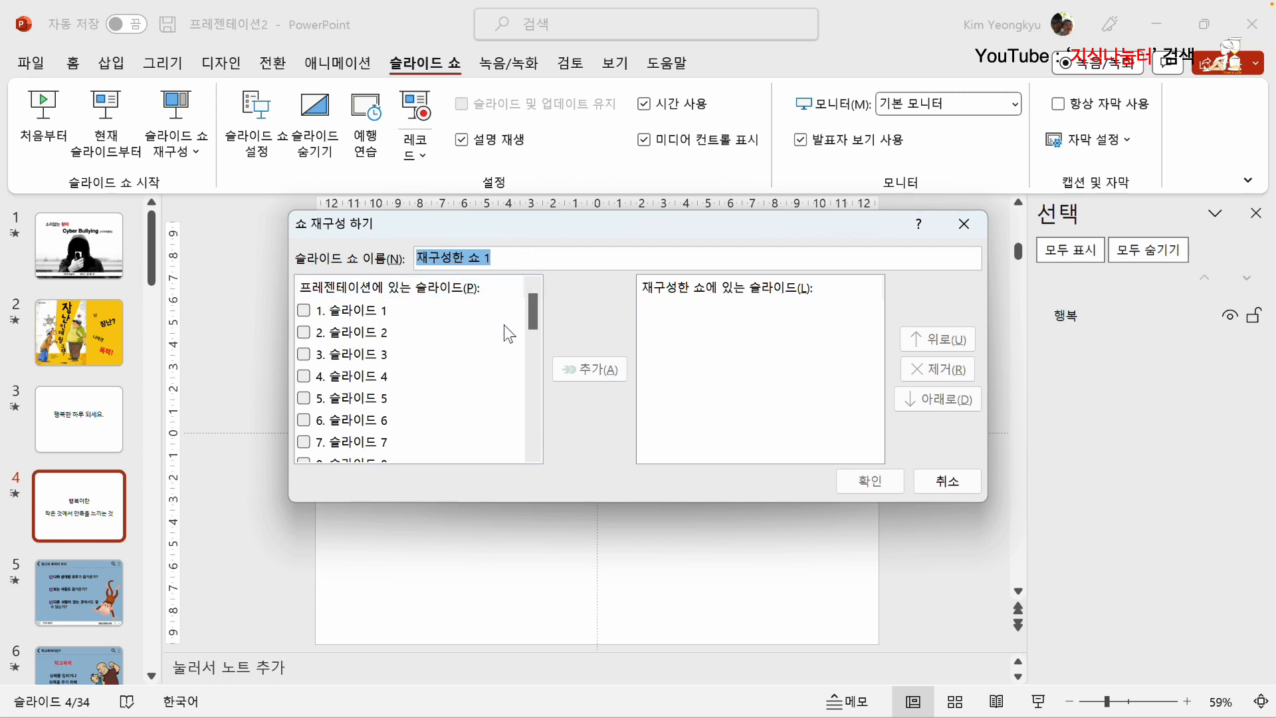
{"action": "left_click", "coordinate": [303, 311]}
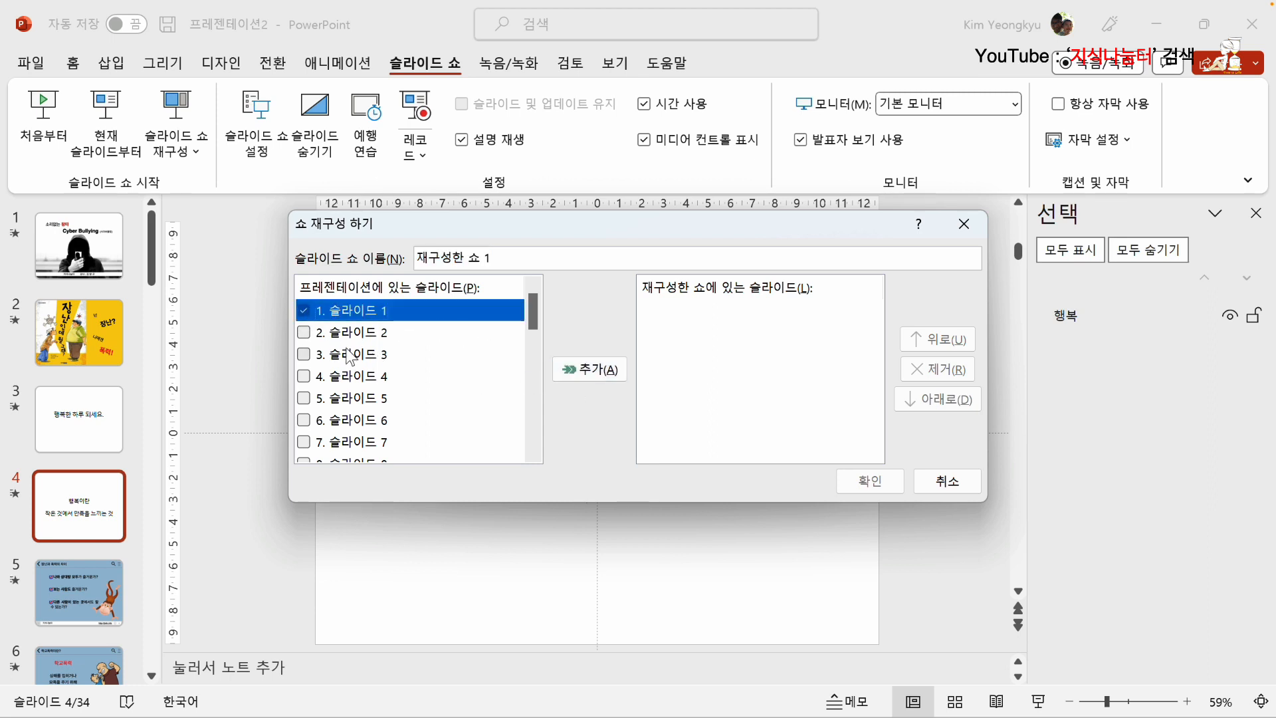
{"action": "left_click", "coordinate": [585, 370]}
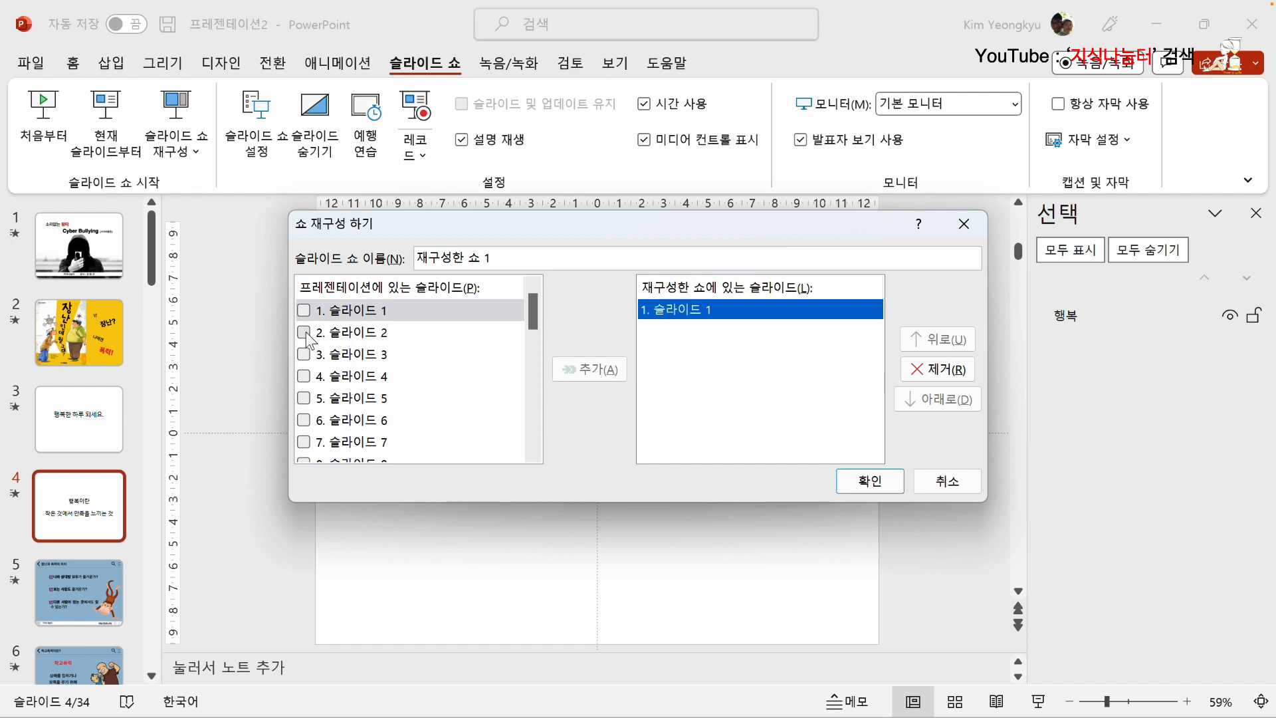
{"action": "left_click", "coordinate": [306, 334]}
{"action": "left_click", "coordinate": [583, 371]}
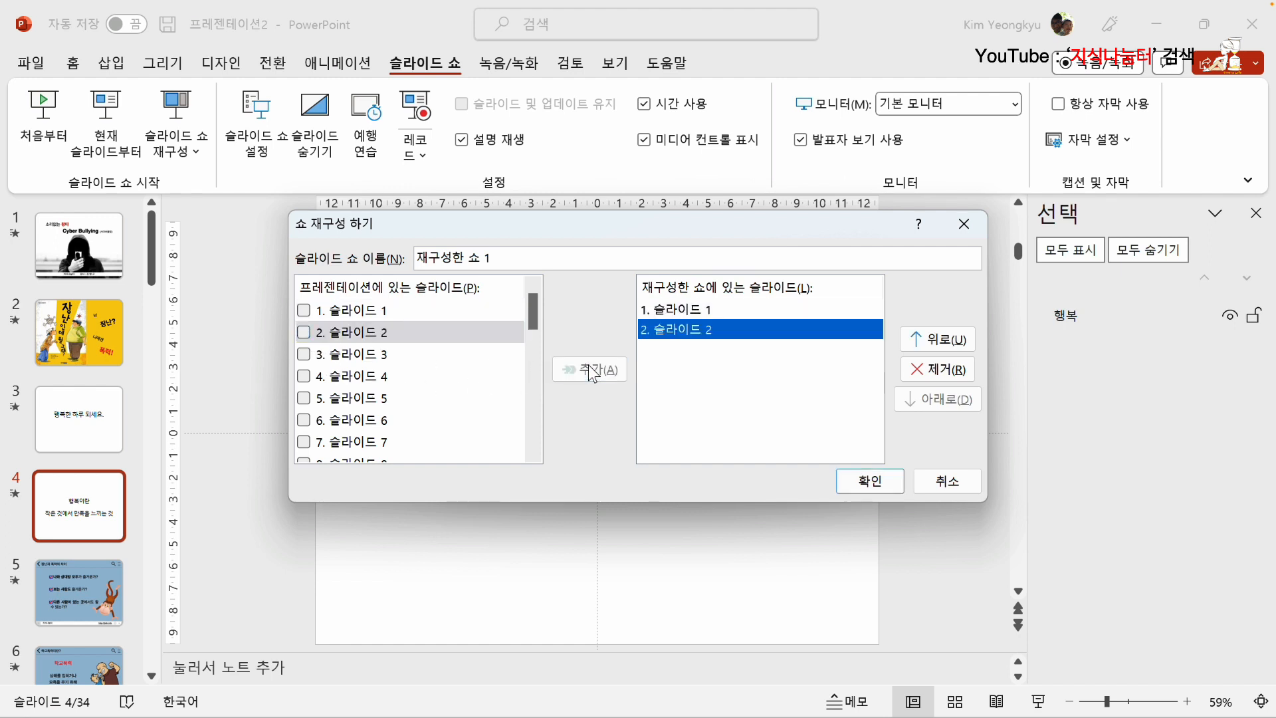
Add slides 5 and 6 to the custom show and save it.
{"action": "left_click", "coordinate": [305, 400]}
{"action": "left_click", "coordinate": [590, 376]}
{"action": "left_click", "coordinate": [364, 424]}
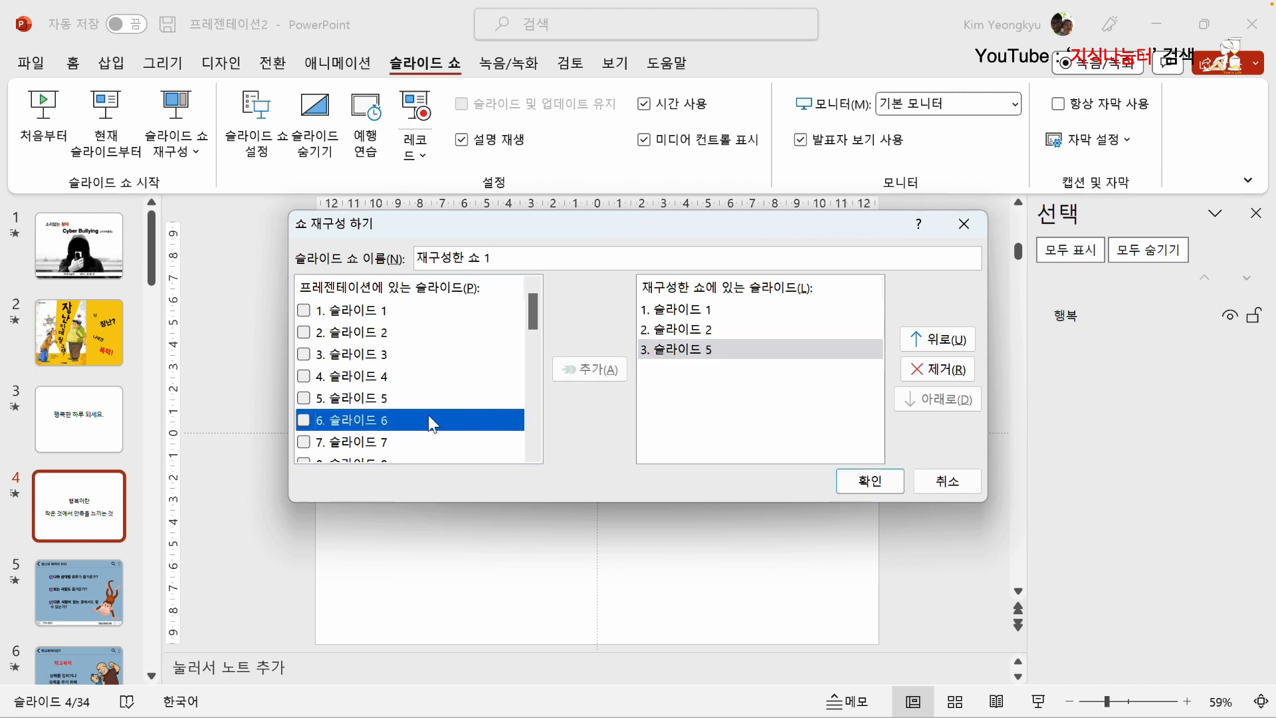
{"action": "left_click", "coordinate": [308, 422]}
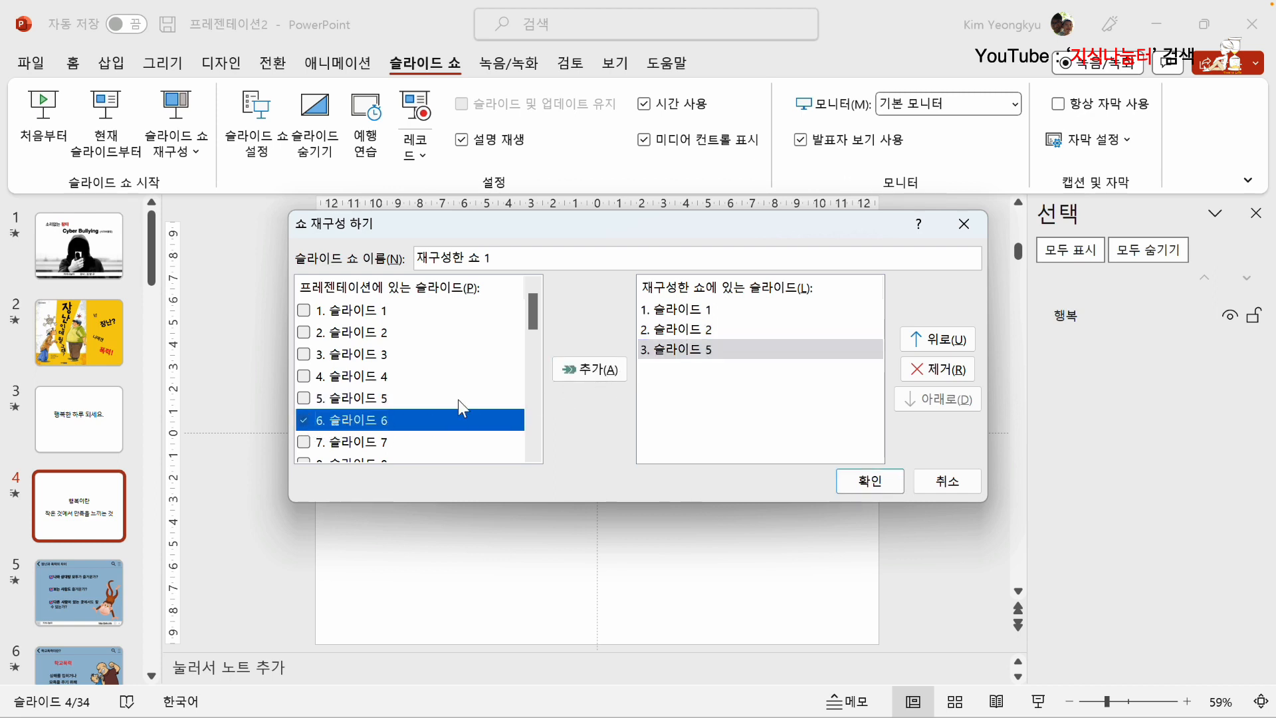
{"action": "left_click", "coordinate": [576, 381]}
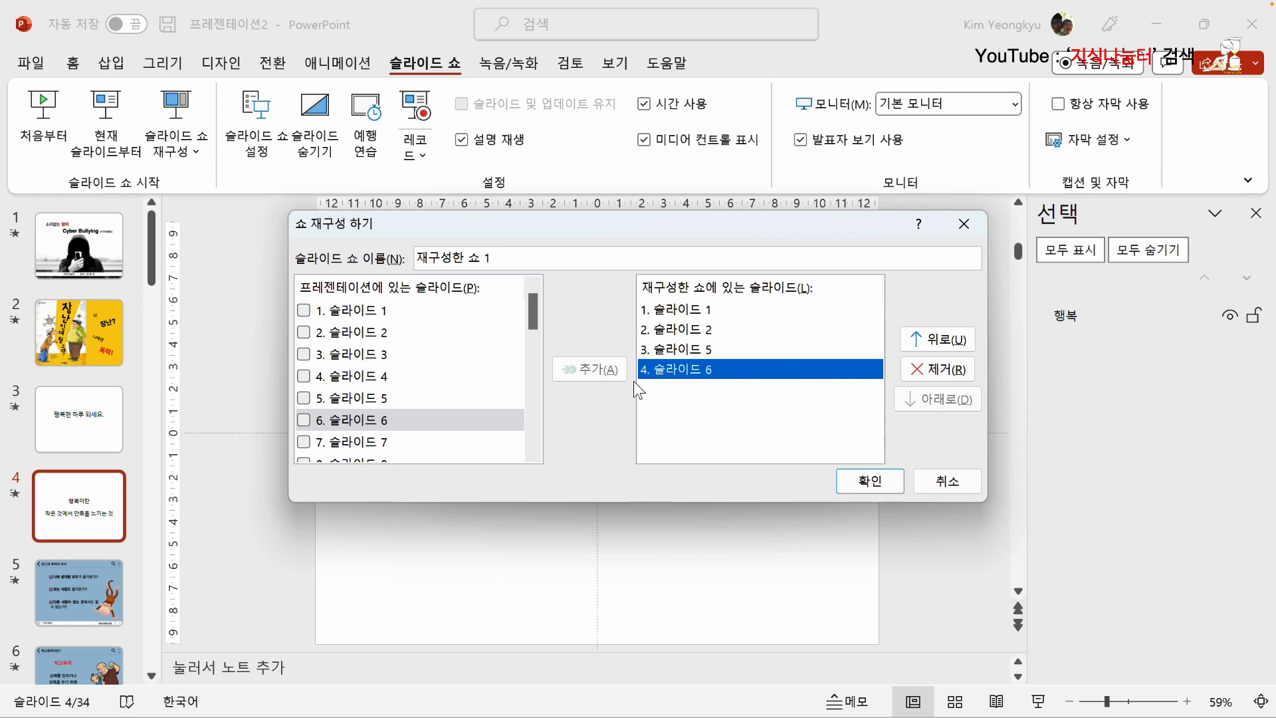
{"action": "left_click", "coordinate": [870, 481]}
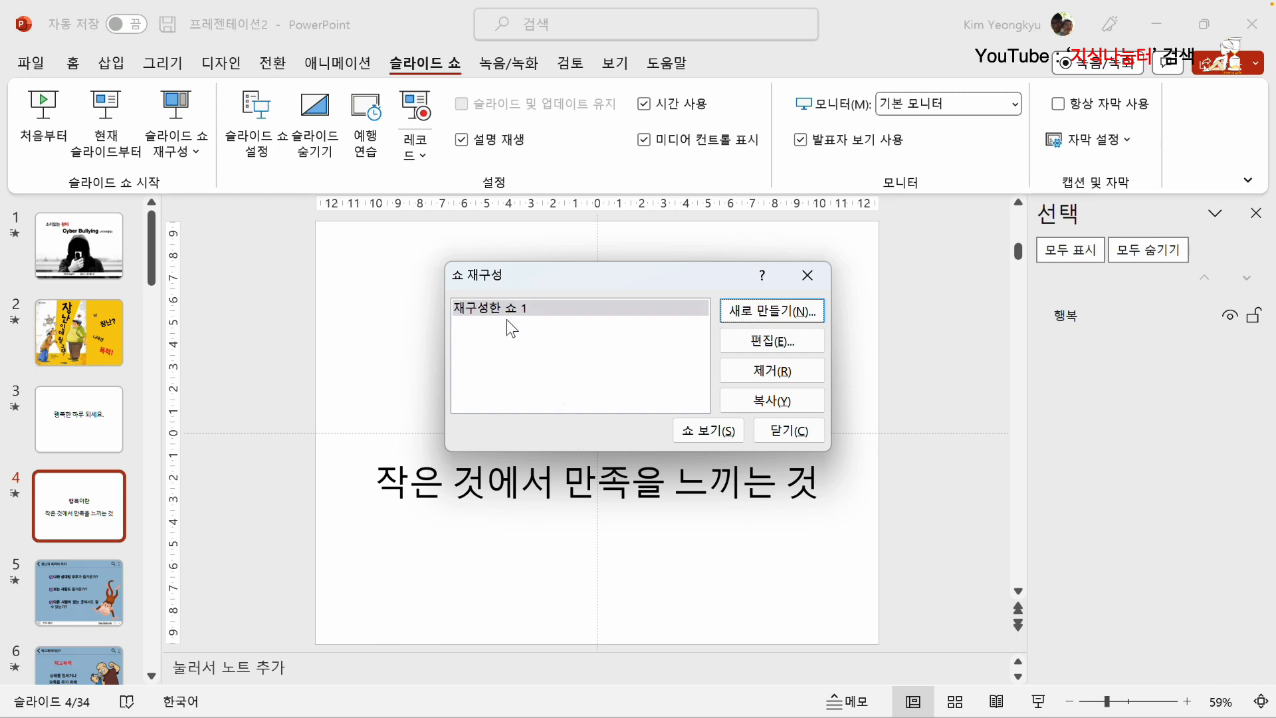
Play the custom show from its first slide to the end and return to the editing view.
{"action": "left_click", "coordinate": [693, 432]}
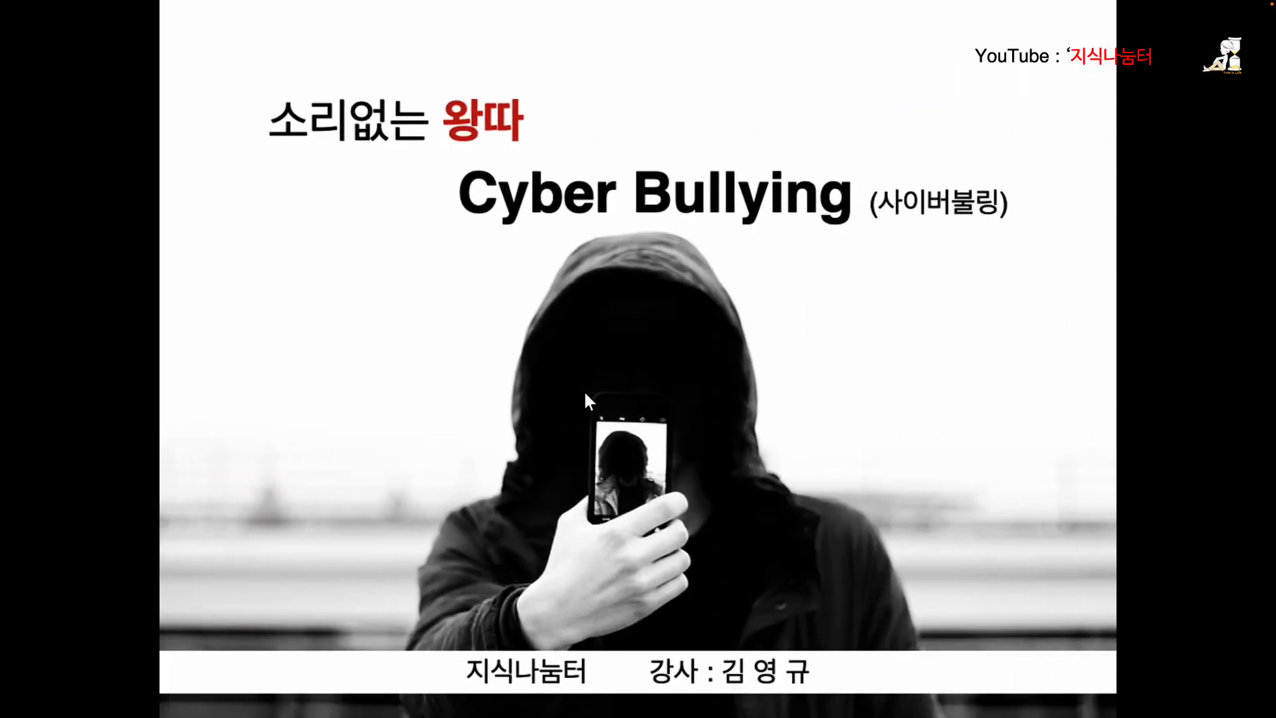
{"action": "left_click", "coordinate": [584, 393]}
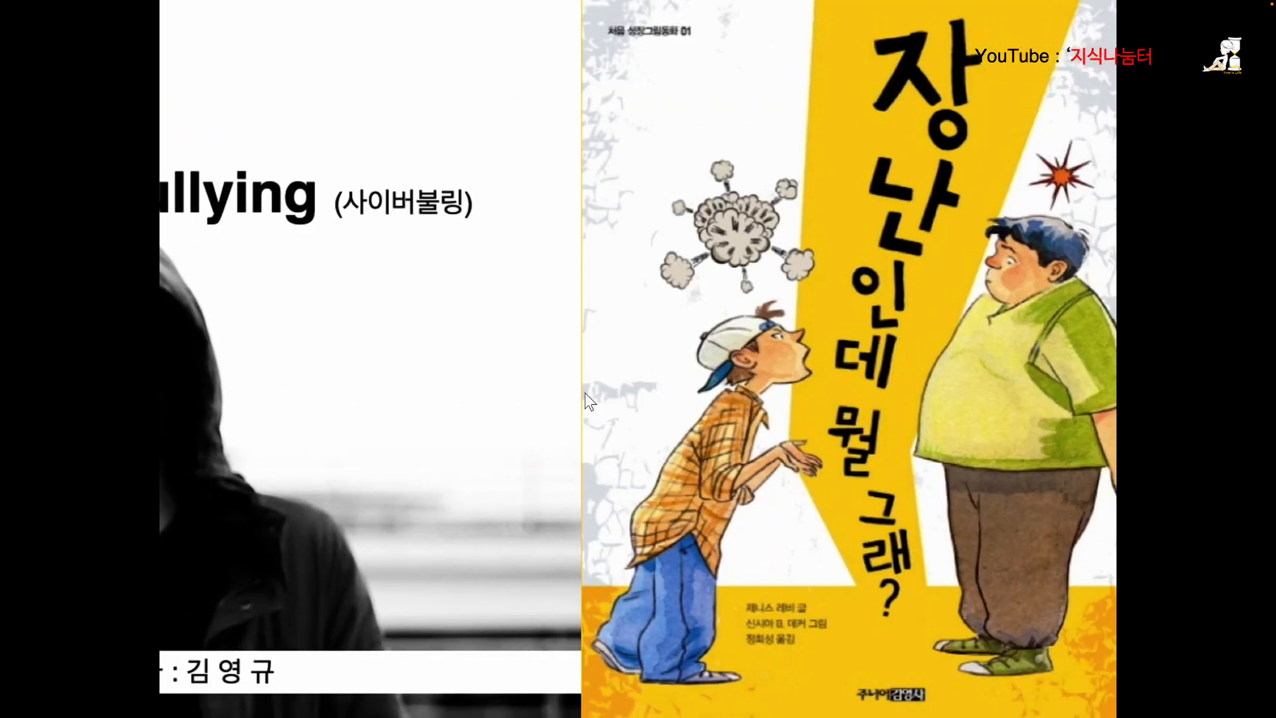
{"action": "left_click", "coordinate": [585, 393]}
{"action": "left_click", "coordinate": [585, 393]}
{"action": "left_click", "coordinate": [585, 393]}
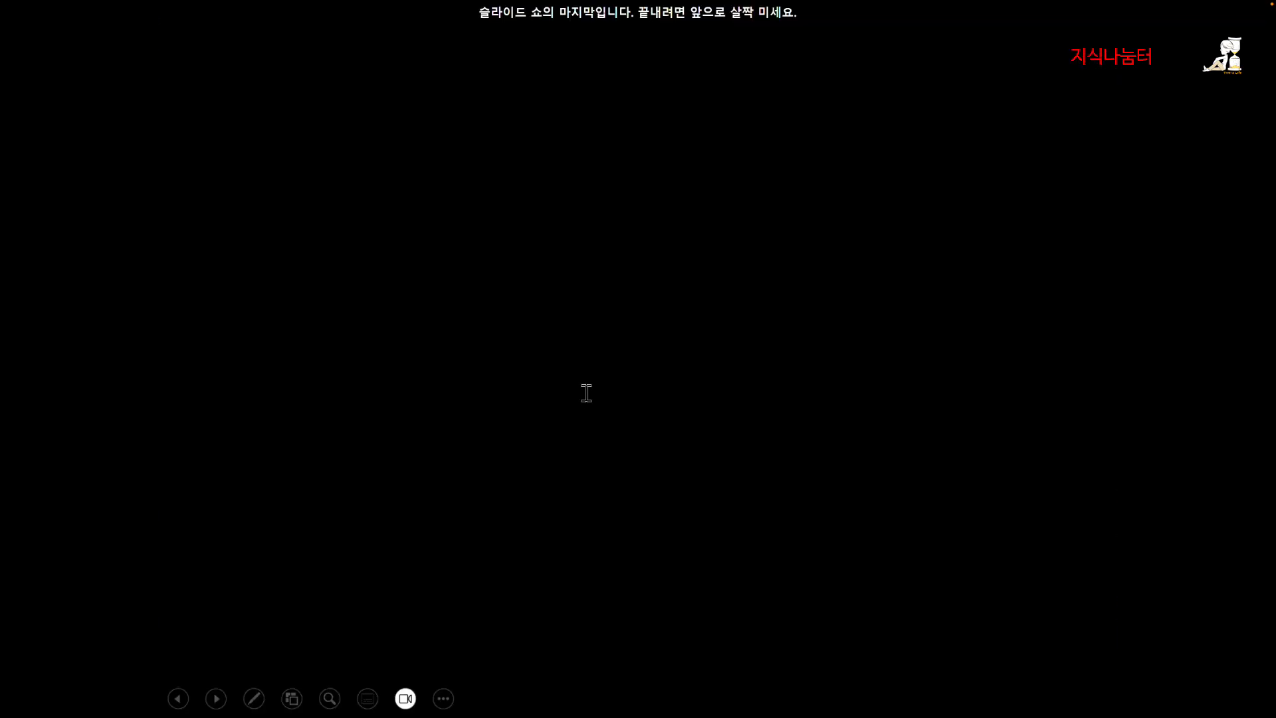
{"action": "left_click", "coordinate": [584, 393]}
{"action": "scroll", "coordinate": [57, 393], "scroll_direction": "up", "scroll_amount": 1}
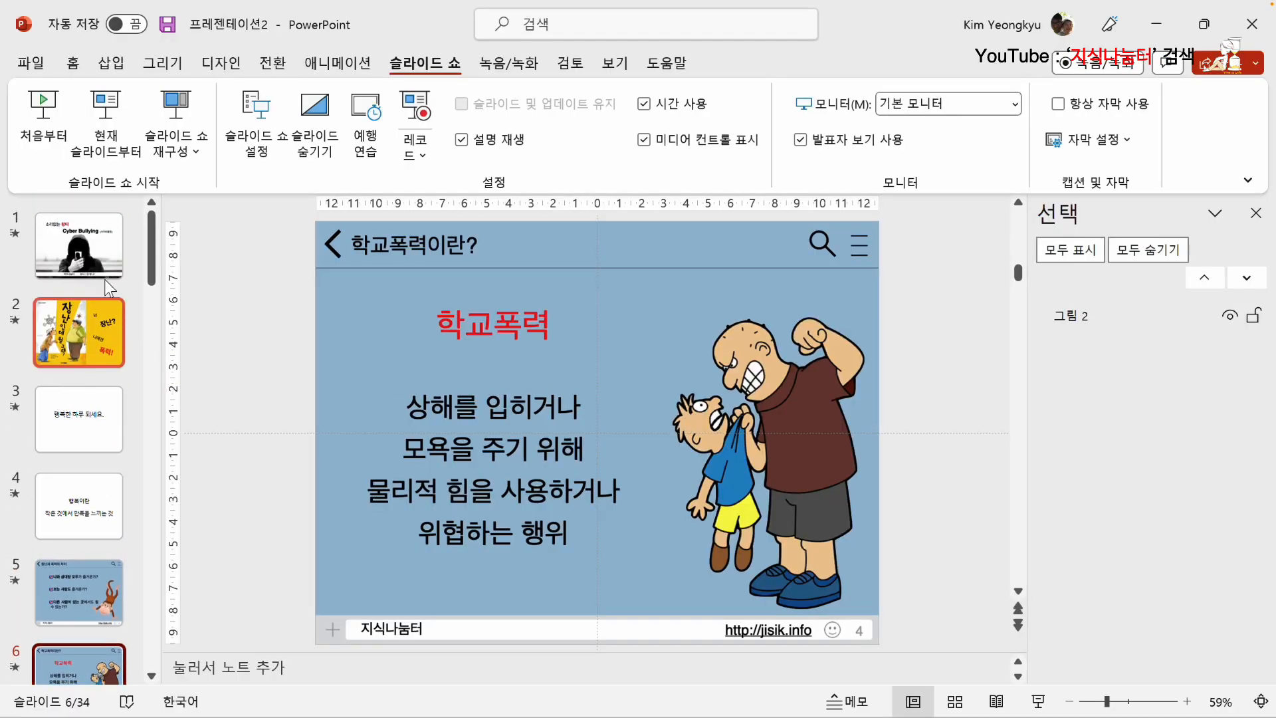
Select slide 1 and look up the saved custom show in the list of custom slide shows.
{"action": "left_click", "coordinate": [101, 261]}
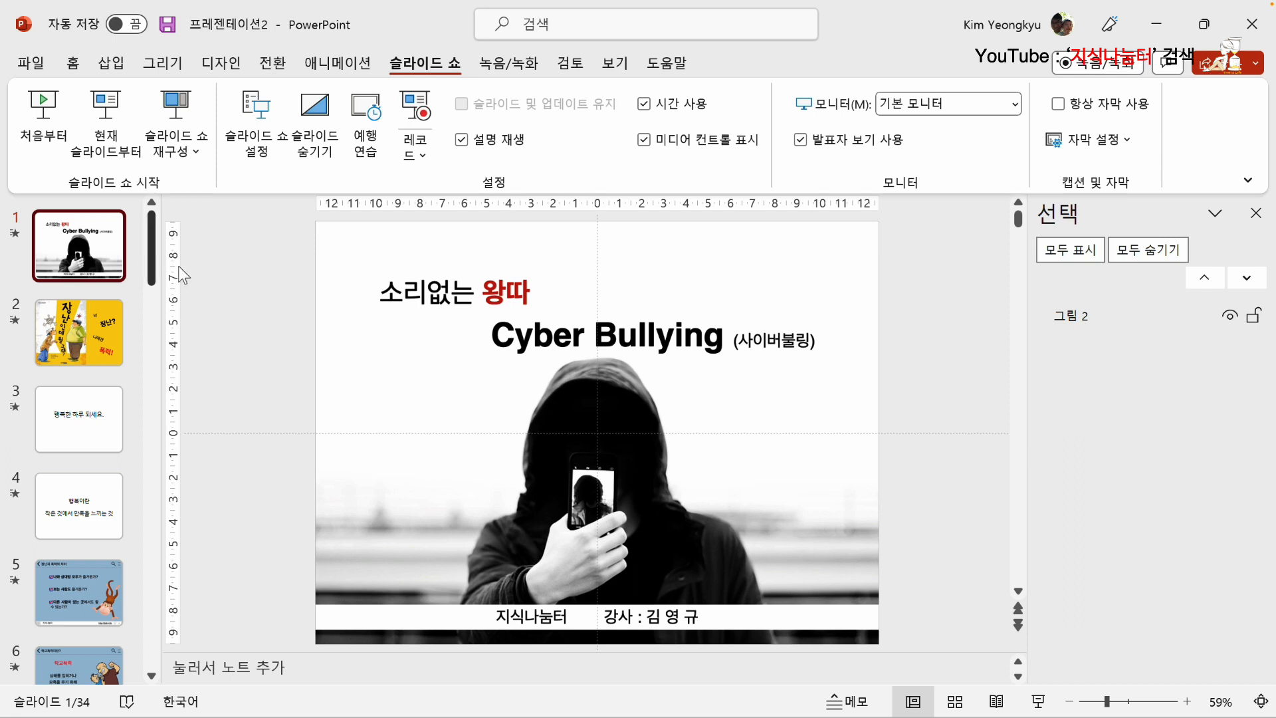
{"action": "left_click", "coordinate": [192, 158]}
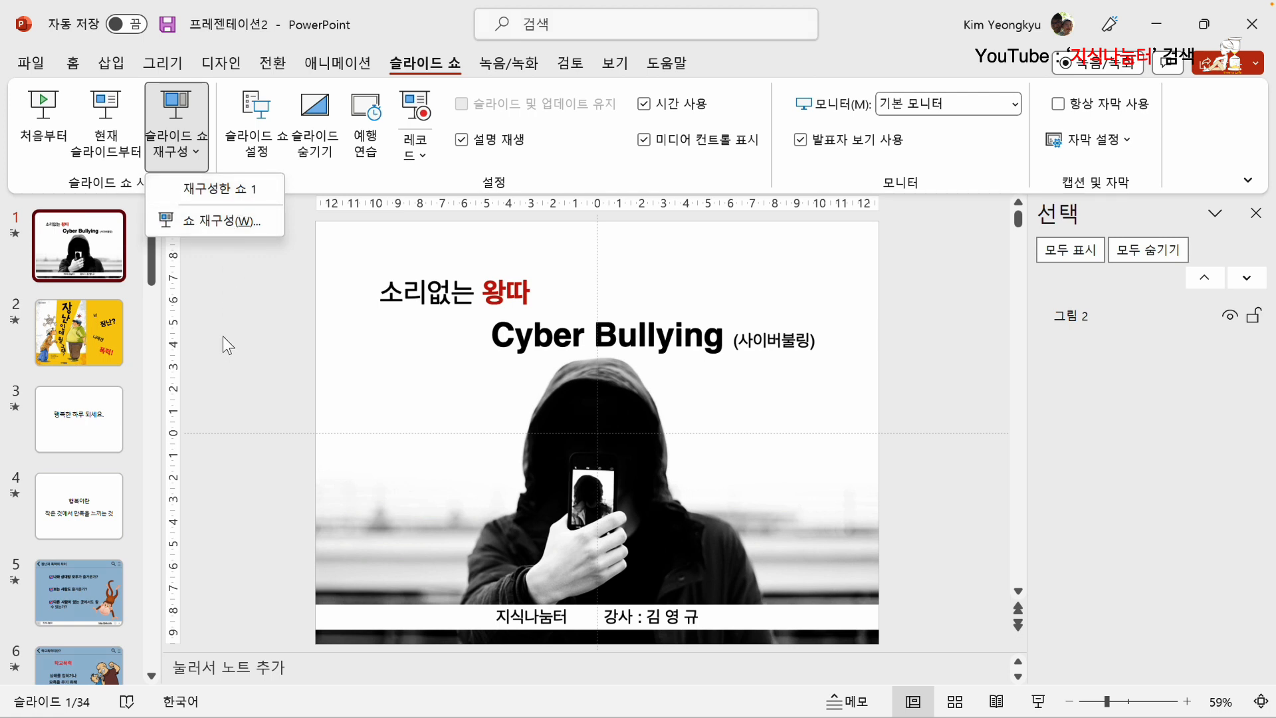
{"action": "left_click", "coordinate": [253, 322]}
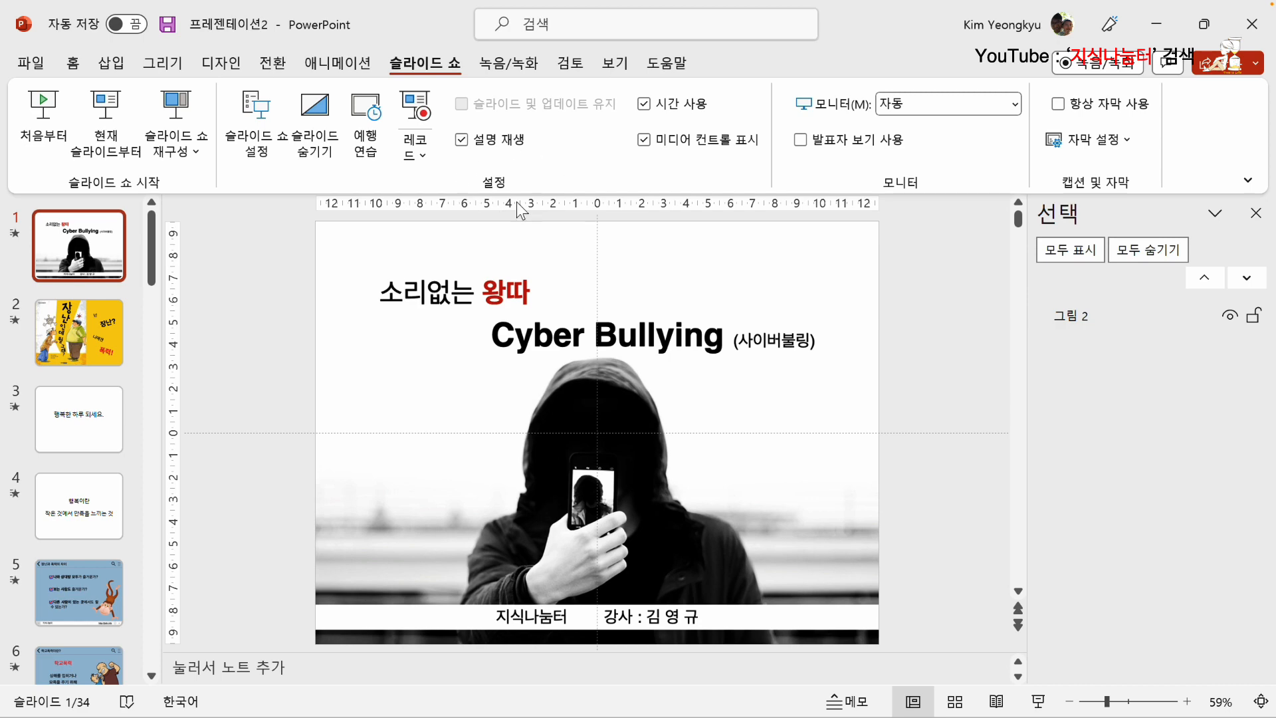
In the slide show settings, try the slide range and 재구성한 쇼 1 options, and choose 모두 (all slides).
{"action": "left_click", "coordinate": [260, 136]}
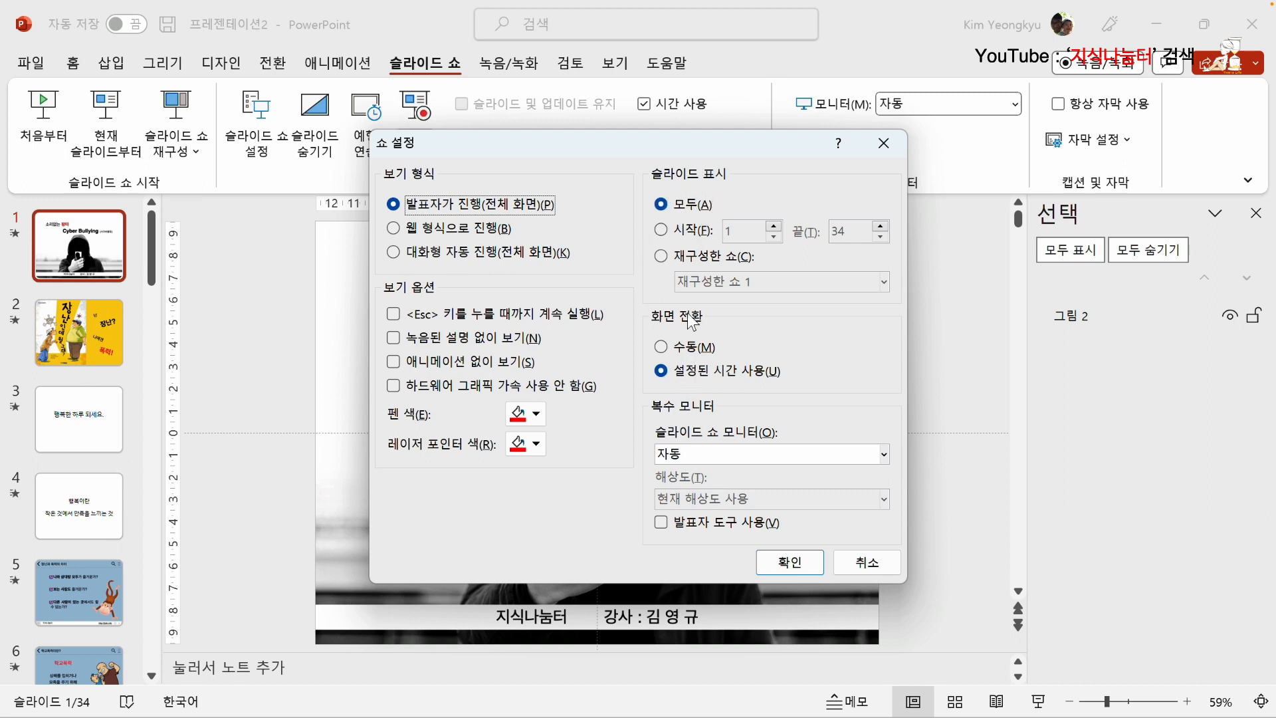
{"action": "left_click", "coordinate": [667, 235]}
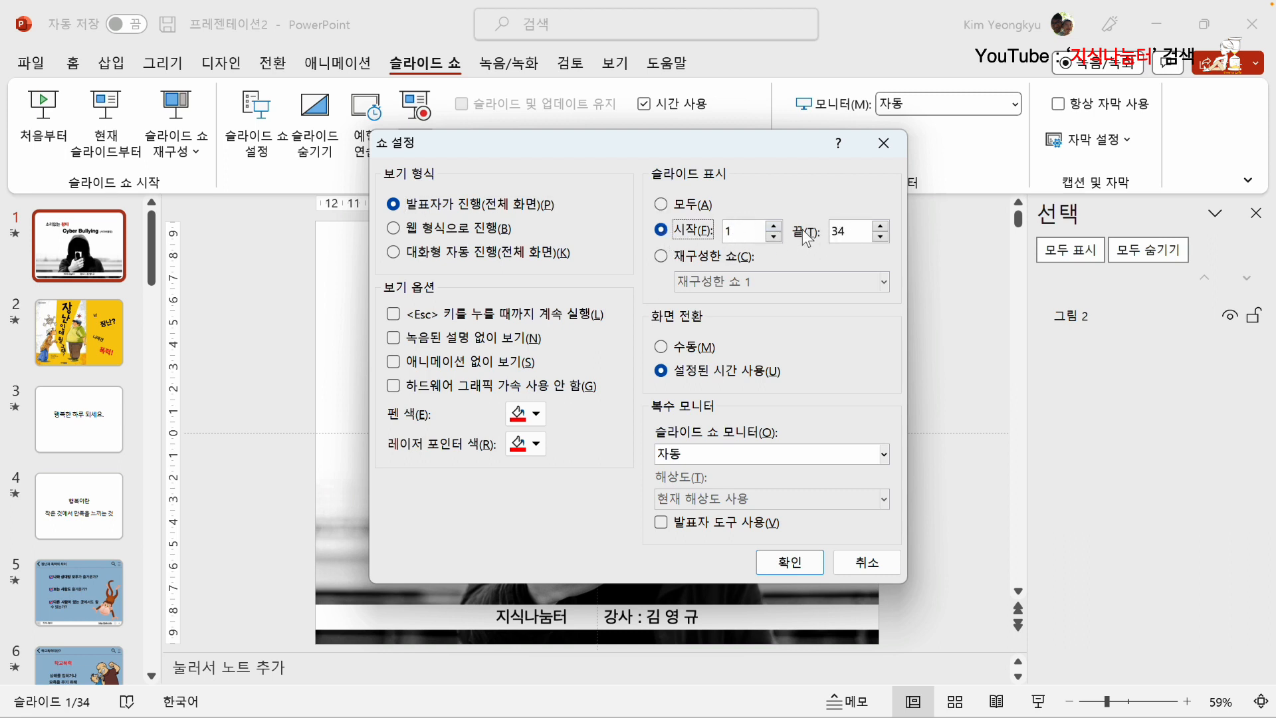
{"action": "left_click", "coordinate": [662, 256]}
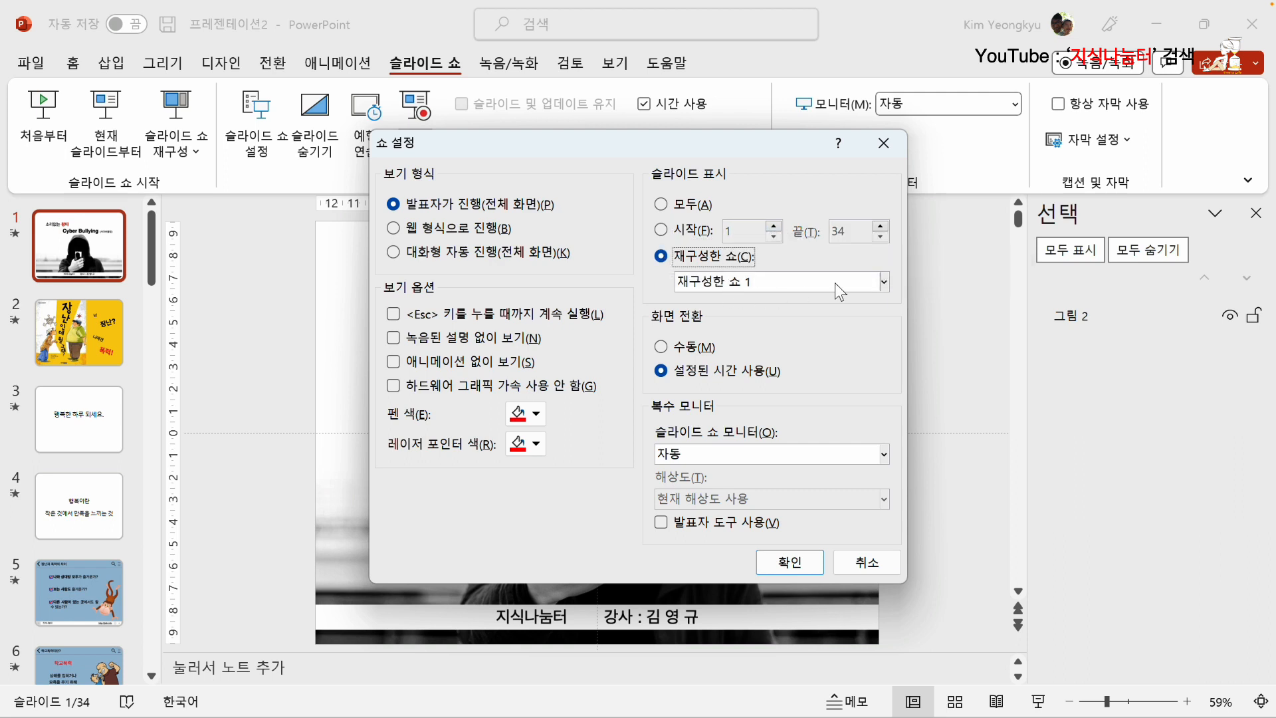
{"action": "left_click", "coordinate": [886, 283]}
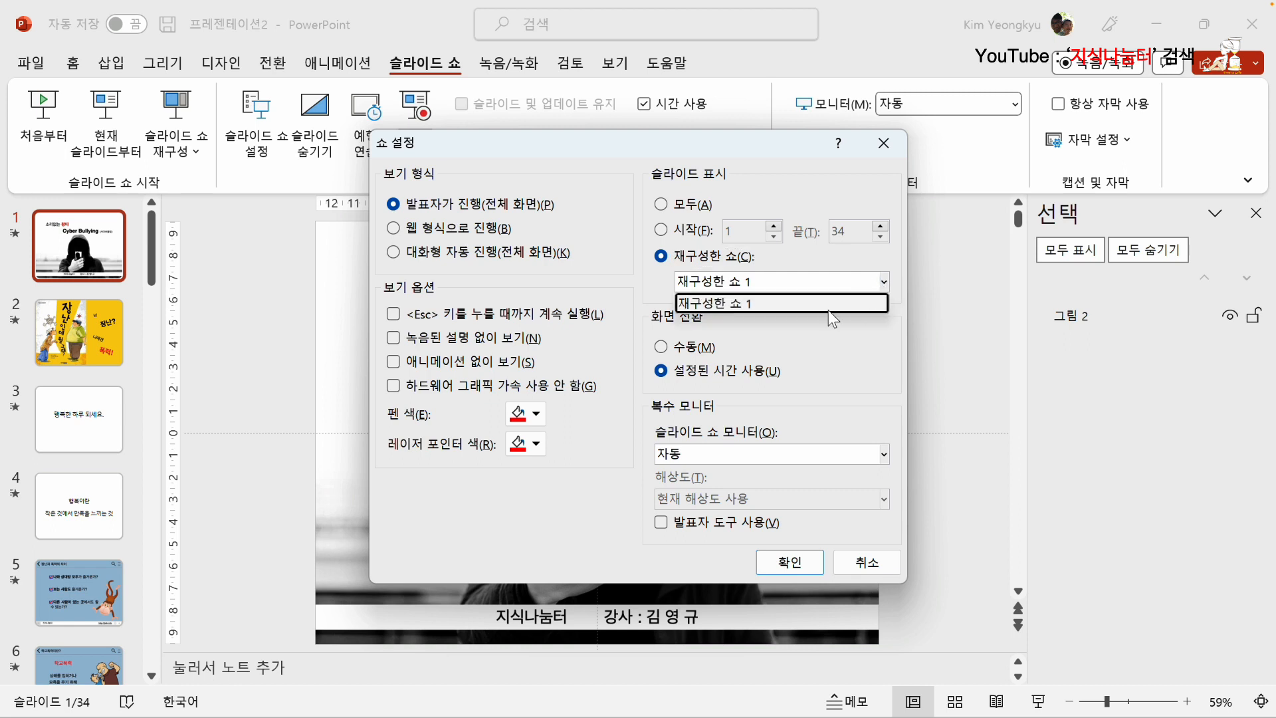
{"action": "left_click", "coordinate": [764, 303]}
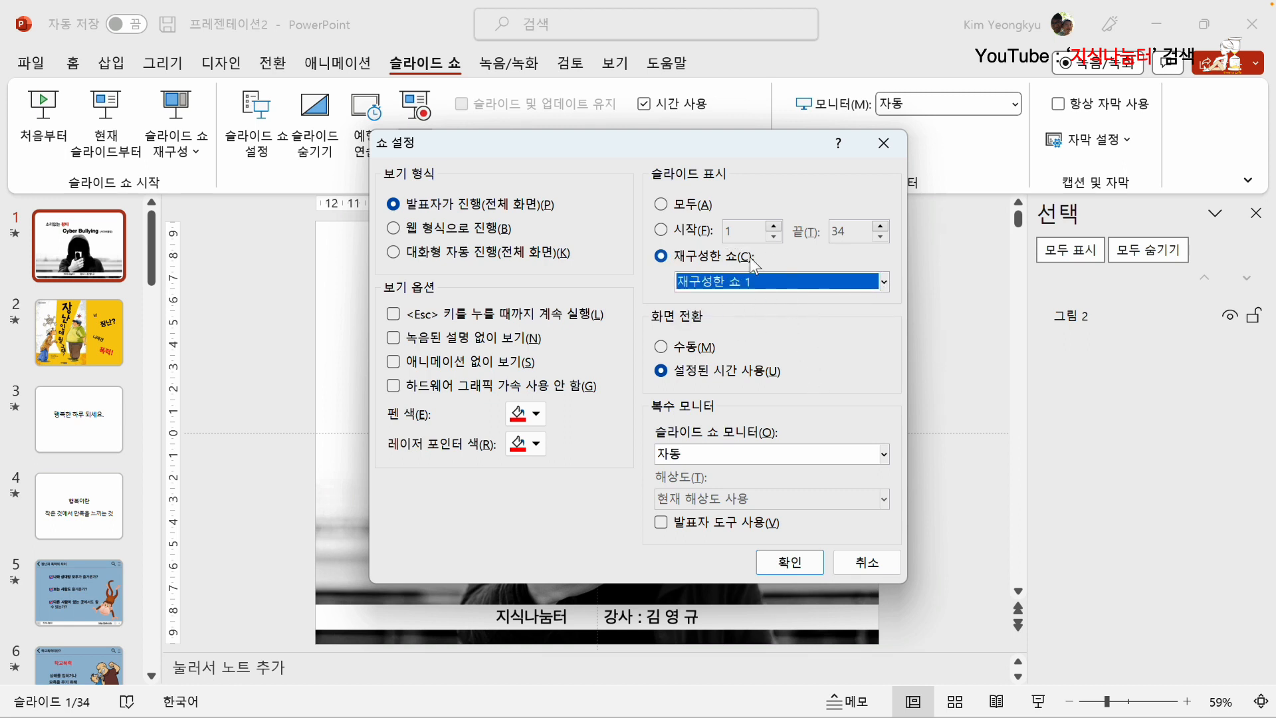
{"action": "left_click", "coordinate": [671, 205]}
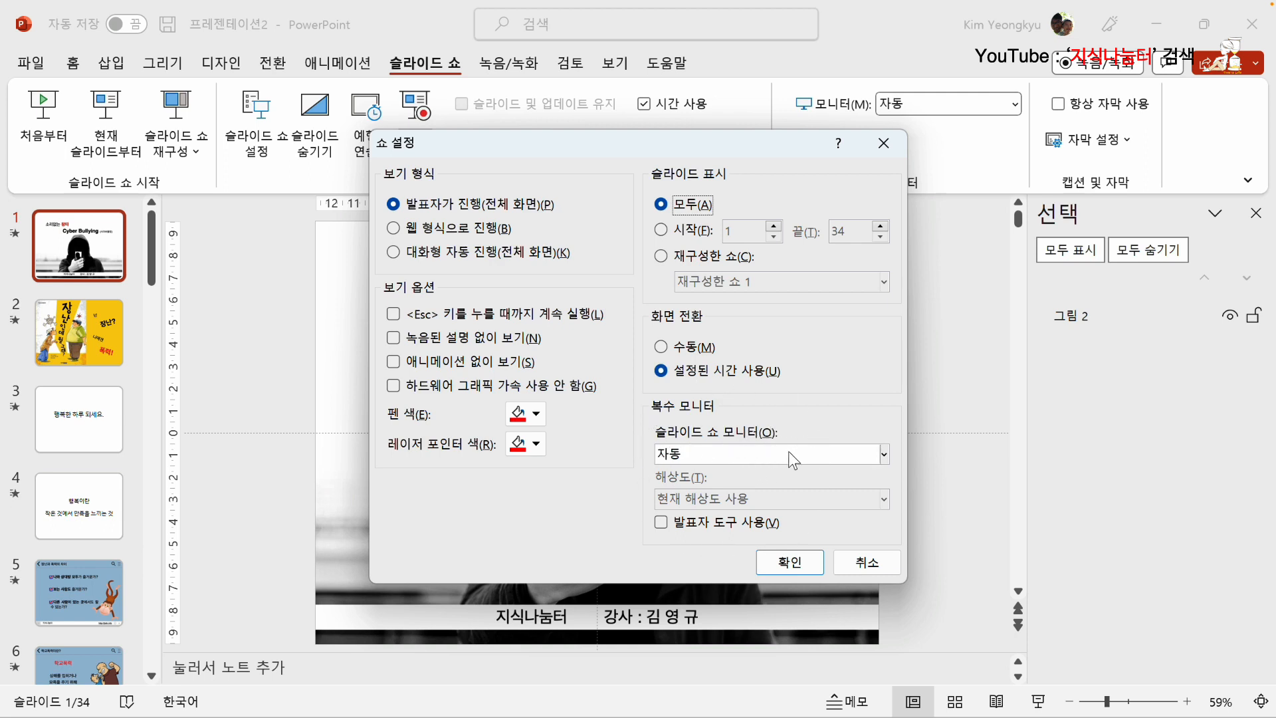
In the slide show settings, choose 기본 모니터 with the current resolution (현재 해상도 사용), enable 발표자 도구 사용 (presenter view) and apply.
{"action": "left_click", "coordinate": [885, 455]}
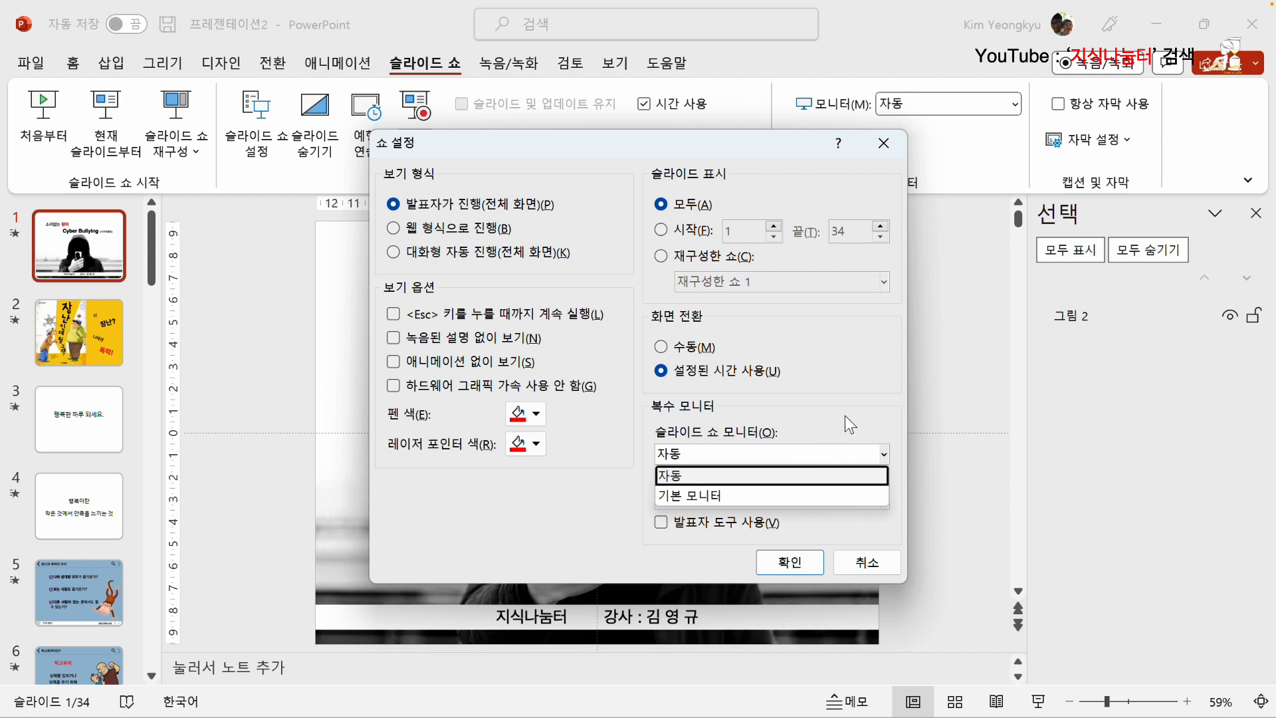
{"action": "left_click", "coordinate": [758, 493]}
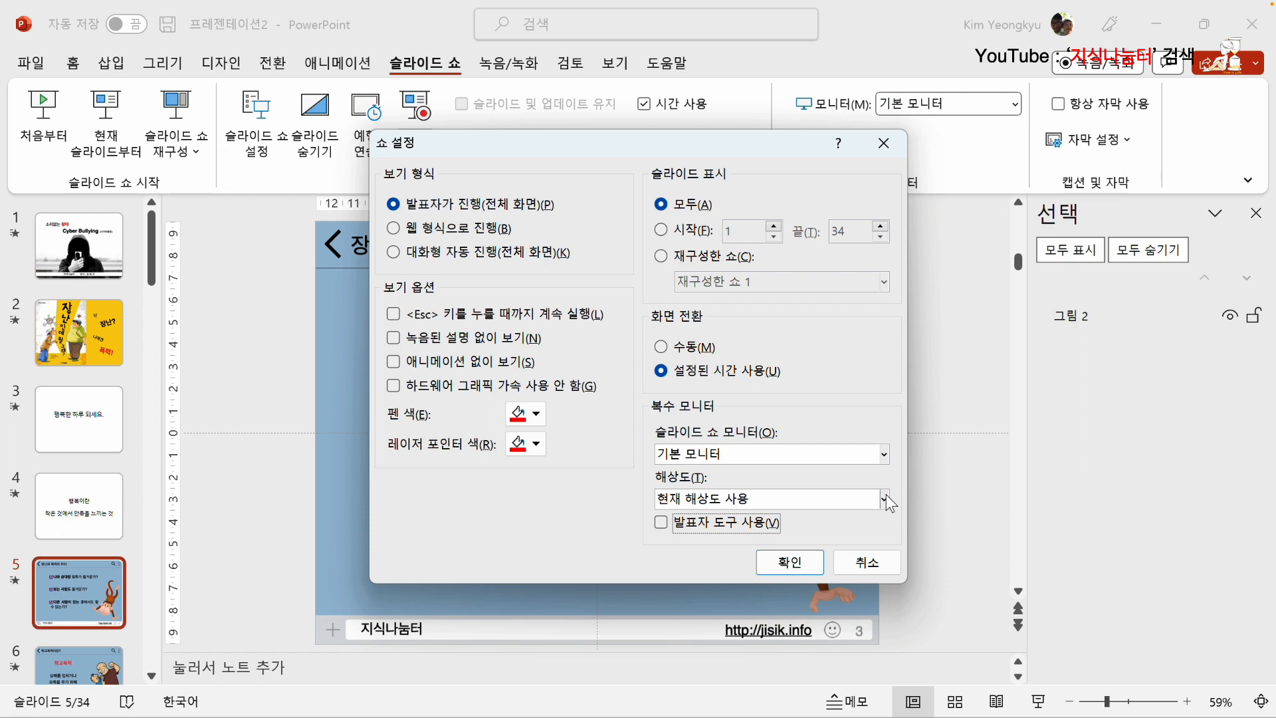
{"action": "left_click", "coordinate": [885, 499]}
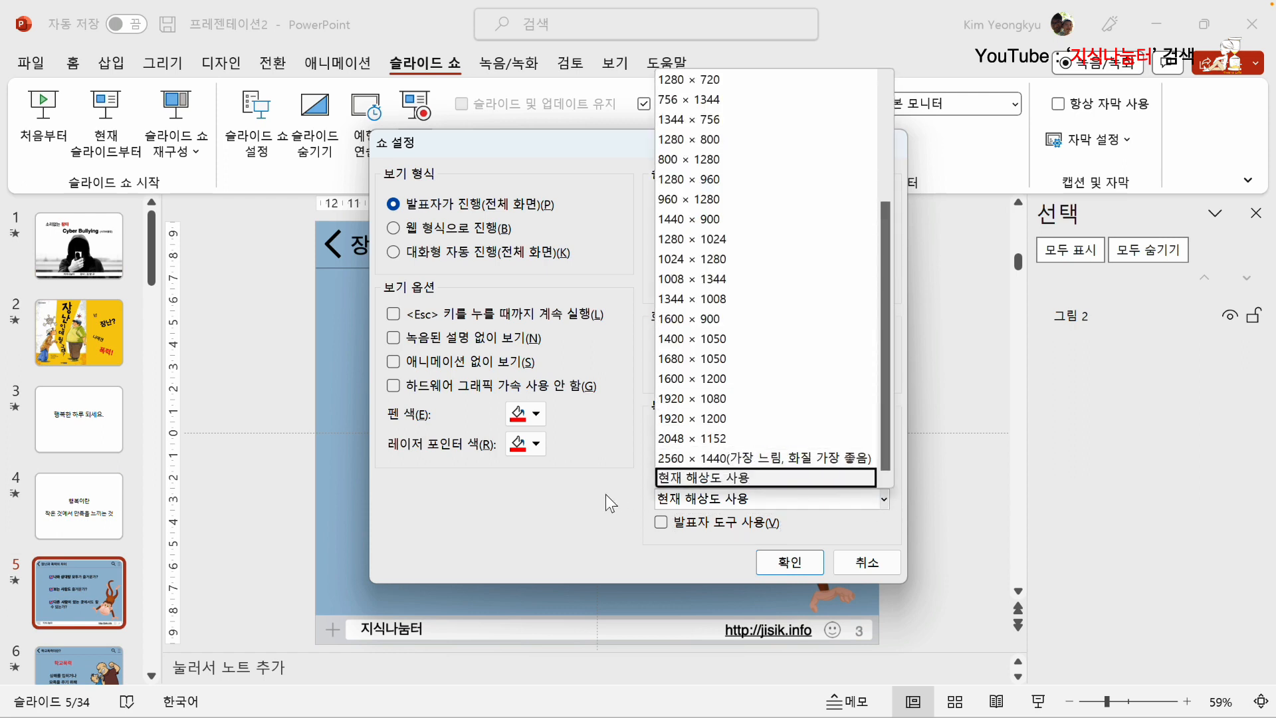
{"action": "left_click", "coordinate": [588, 503]}
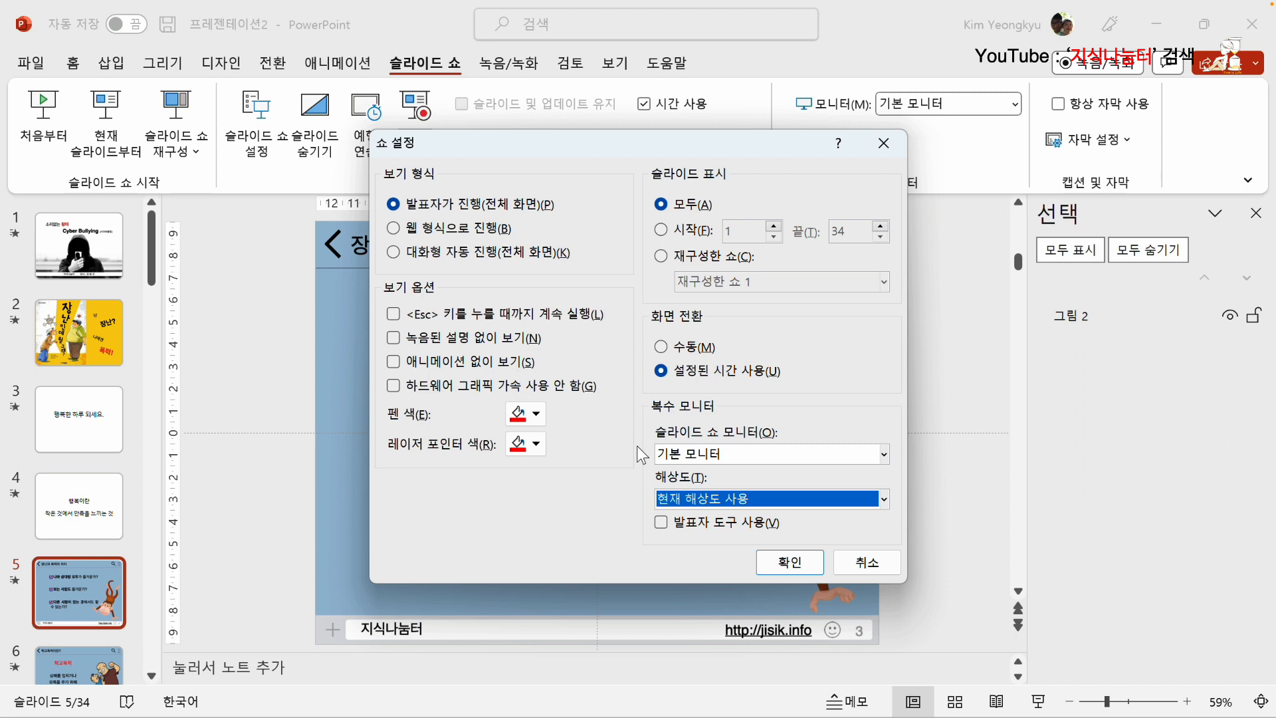
{"action": "left_click", "coordinate": [664, 523]}
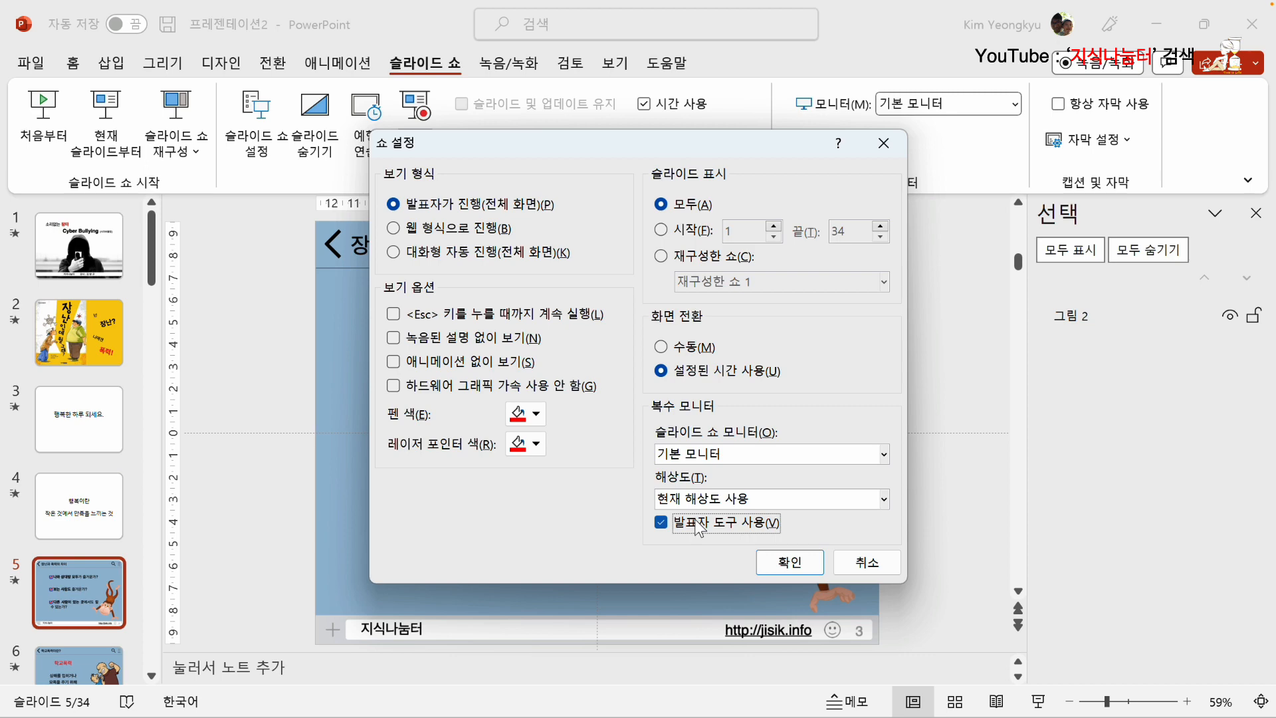
{"action": "left_click", "coordinate": [791, 565]}
Start the slide show from slide 1 in presenter view, black out the audience screen and restore it.
{"action": "left_click", "coordinate": [109, 255]}
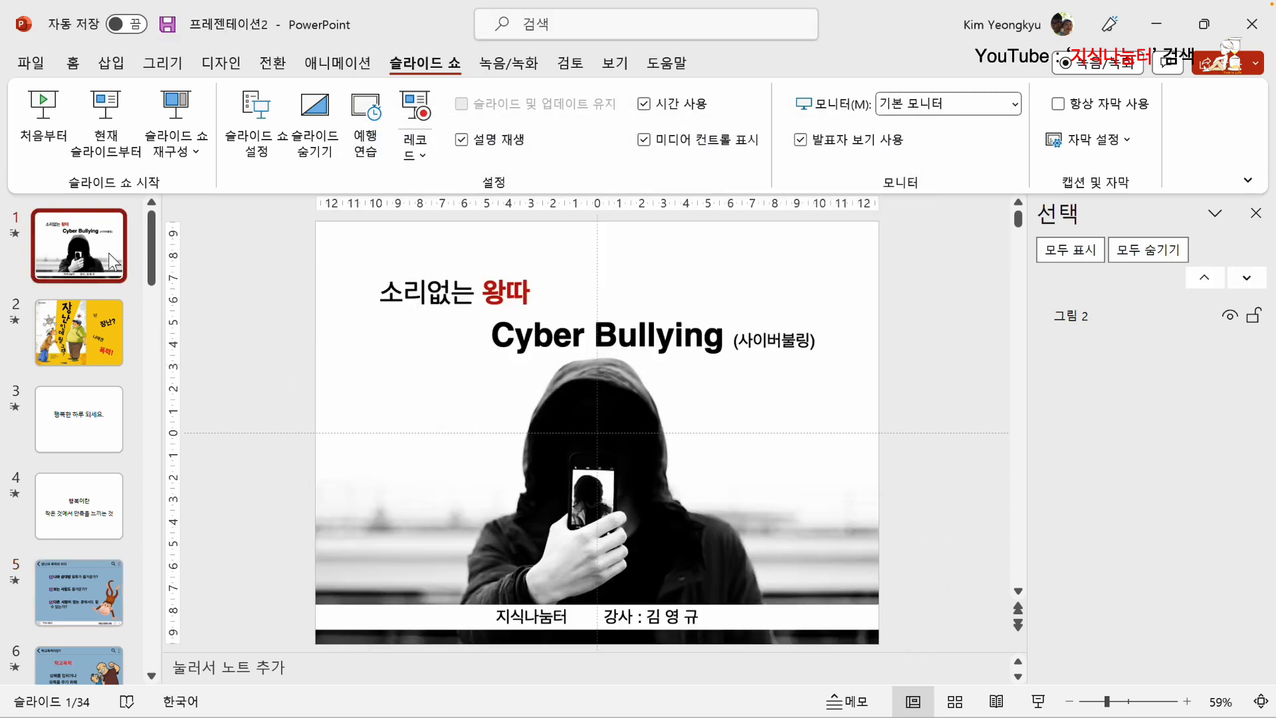
{"action": "left_click", "coordinate": [50, 111]}
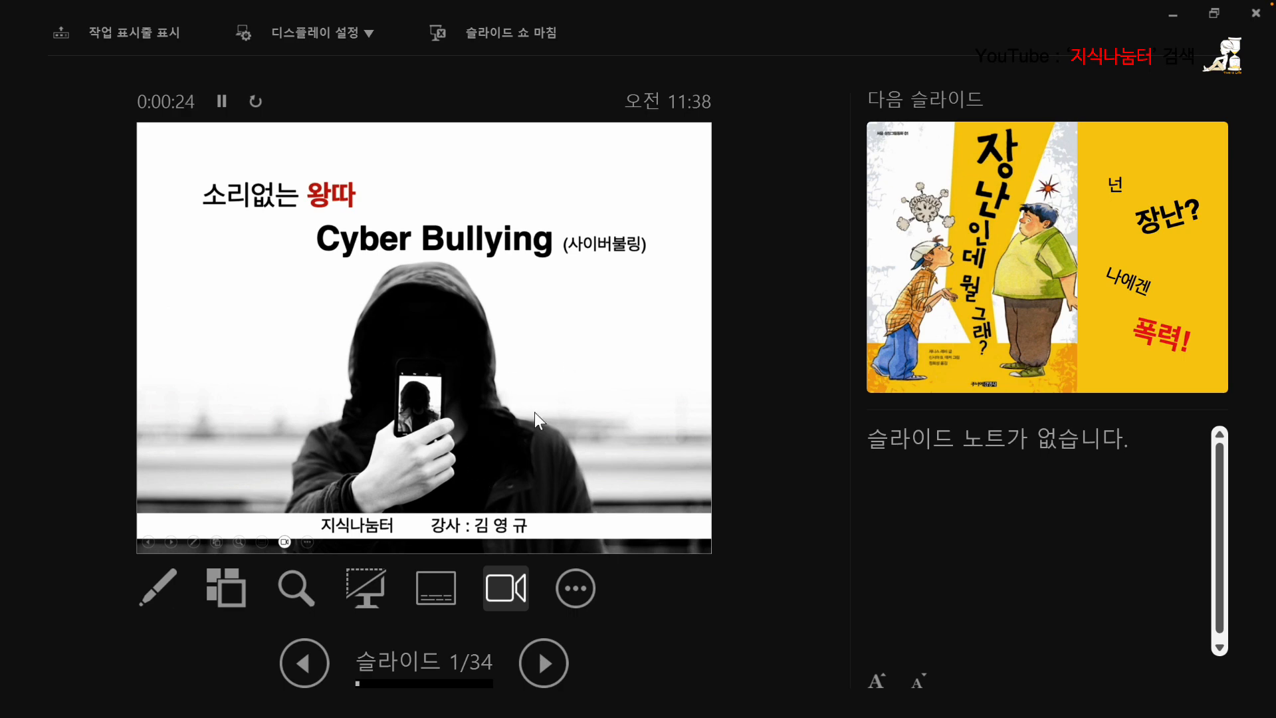
{"action": "left_click", "coordinate": [360, 596]}
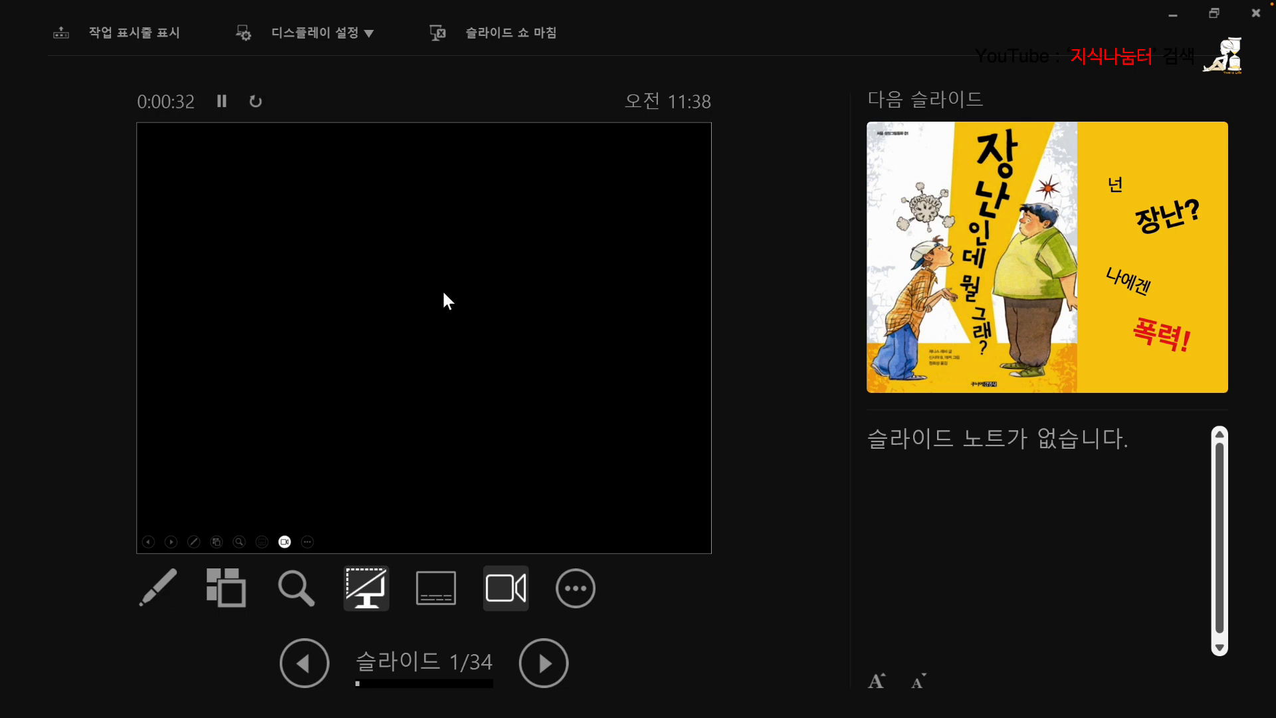
{"action": "left_click", "coordinate": [366, 594]}
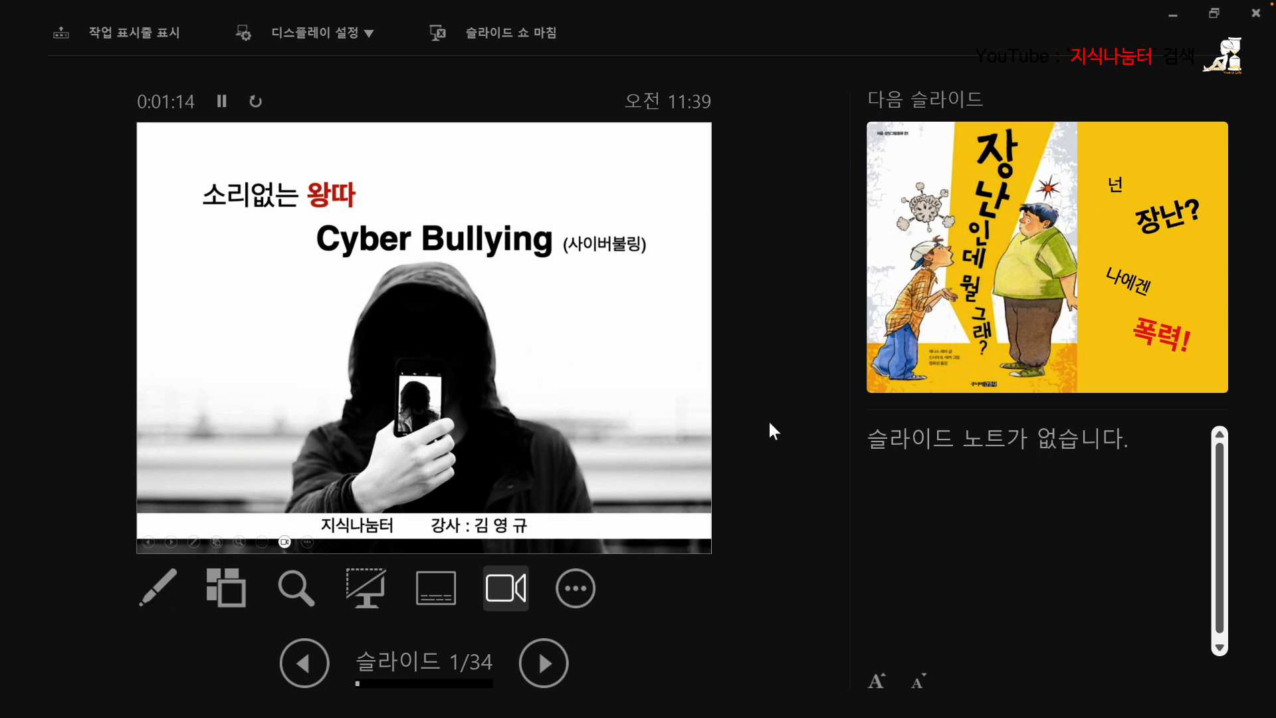
Advance the presenter view show from slide 1 to slide 5 and return to the editing view.
{"action": "left_click", "coordinate": [556, 664]}
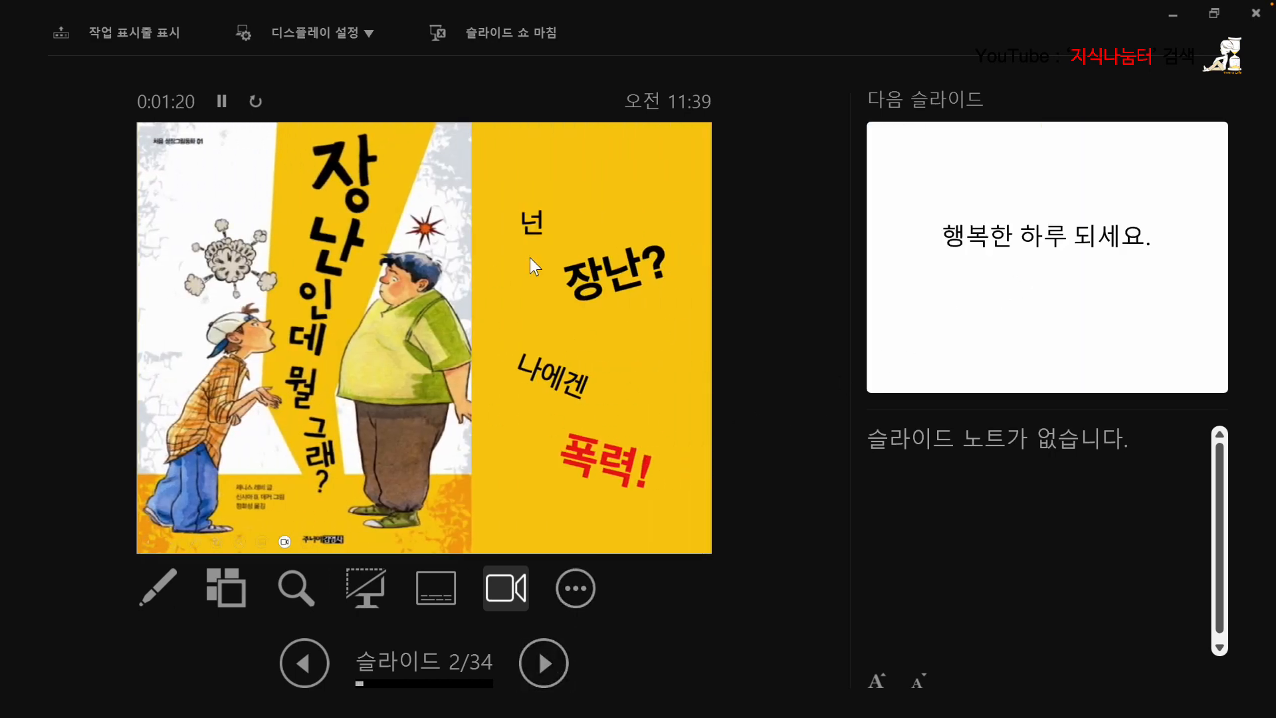
{"action": "left_click", "coordinate": [545, 666]}
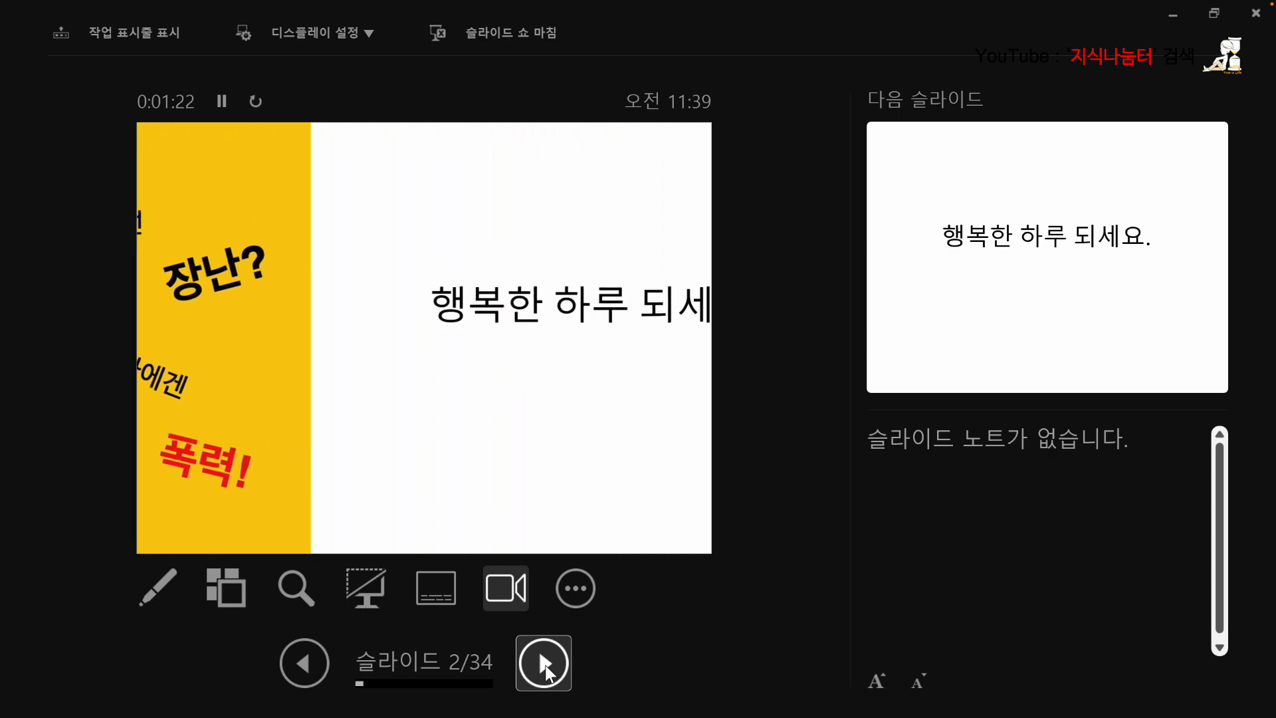
{"action": "left_click", "coordinate": [546, 667]}
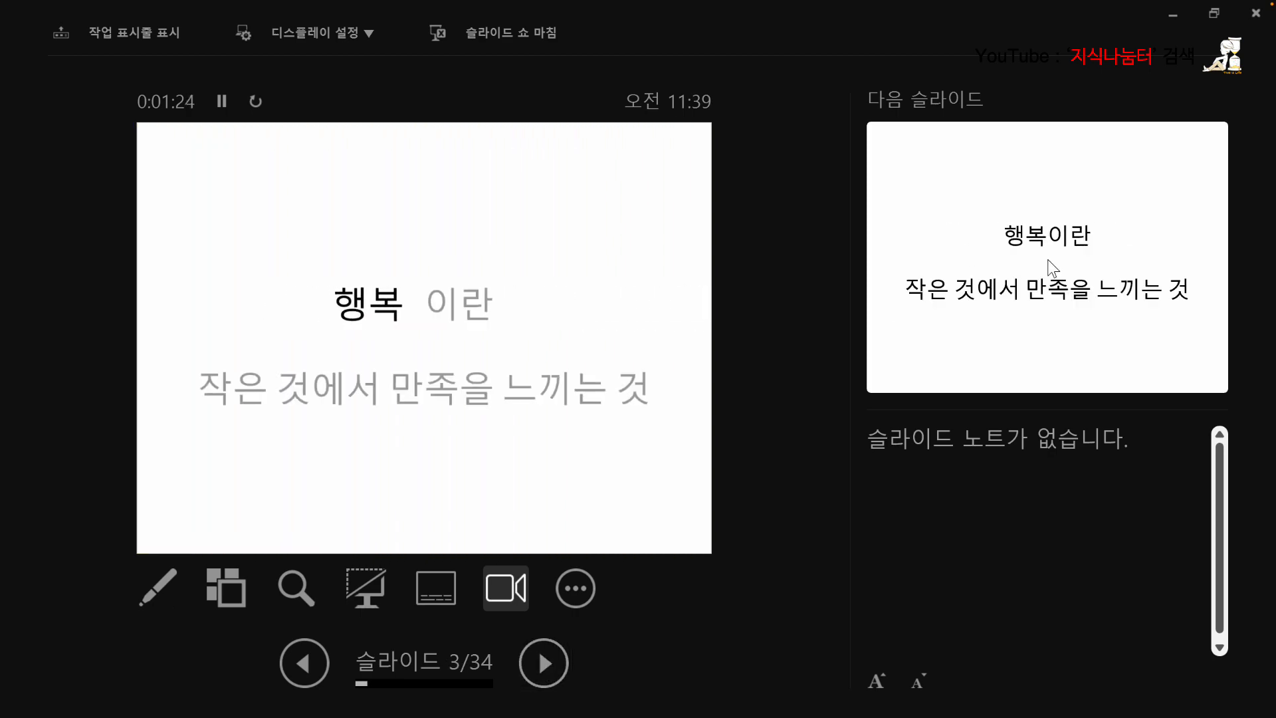
{"action": "left_click", "coordinate": [555, 663]}
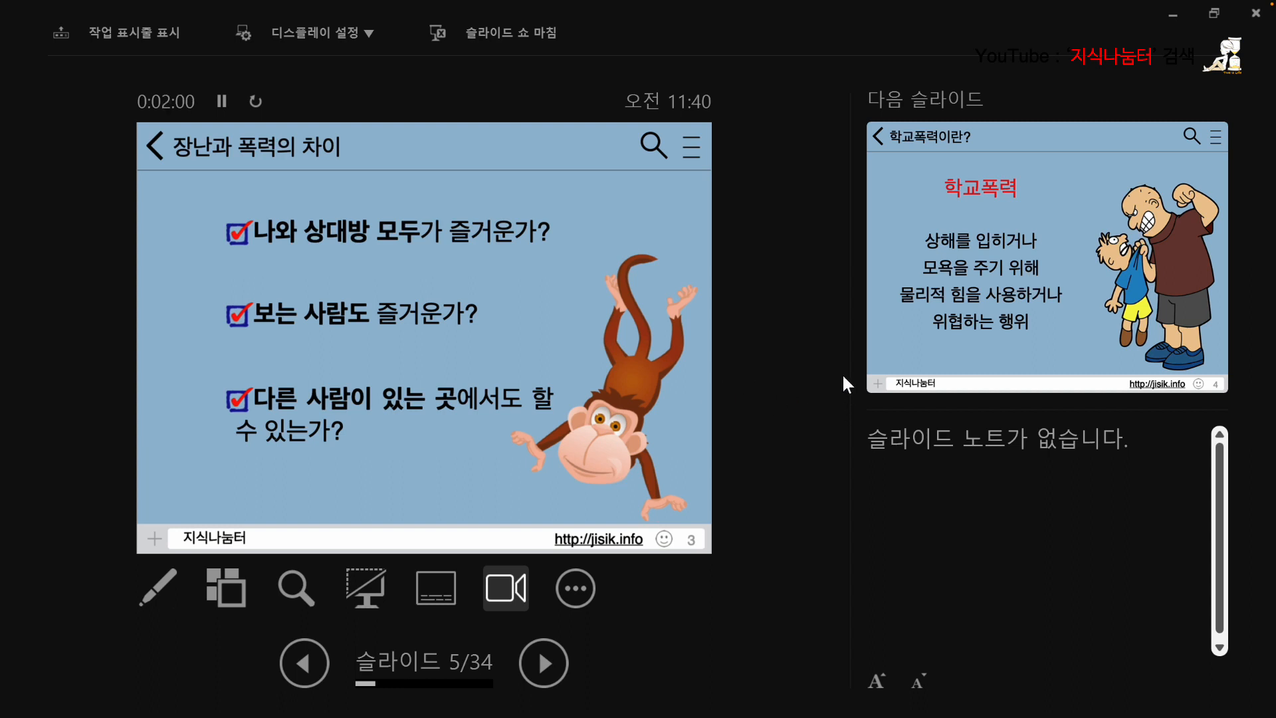
{"action": "left_click", "coordinate": [596, 602]}
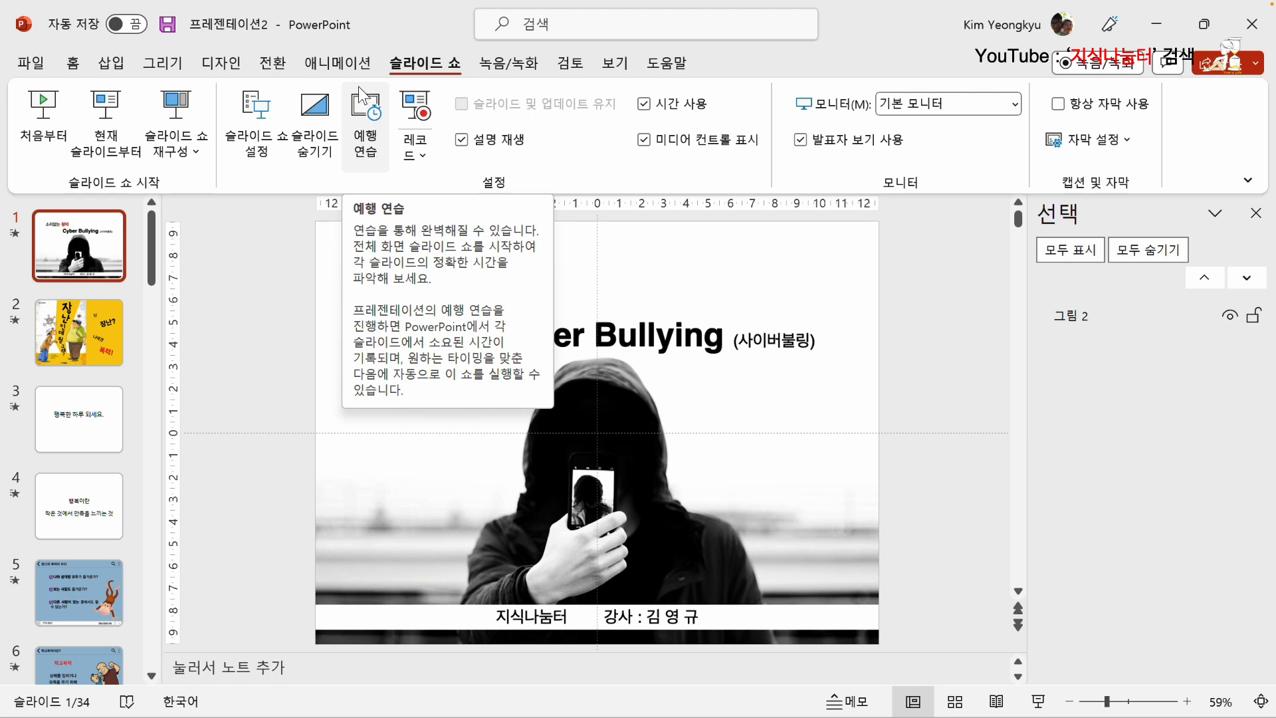
Rehearse slide timings (예행 연습) through slide 1 into slide 2, save the new timings and check slide 1's automatic advance time.
{"action": "left_click", "coordinate": [365, 121]}
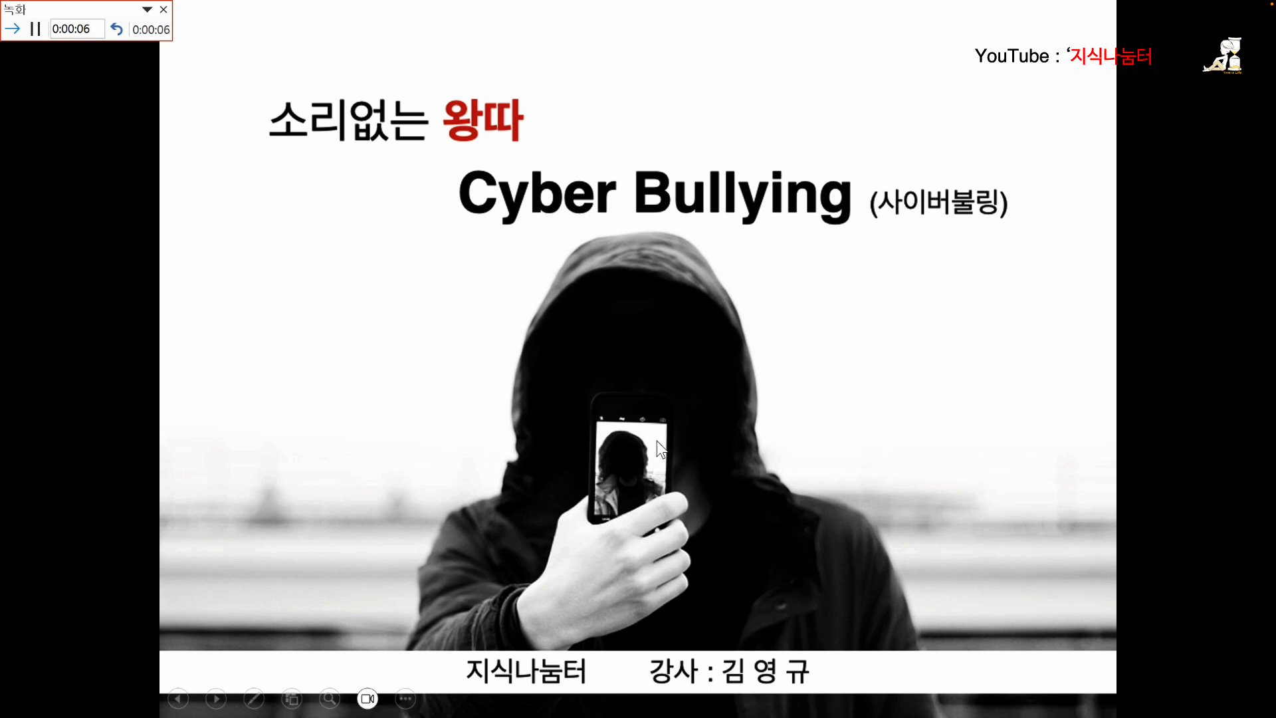
{"action": "left_click", "coordinate": [751, 374]}
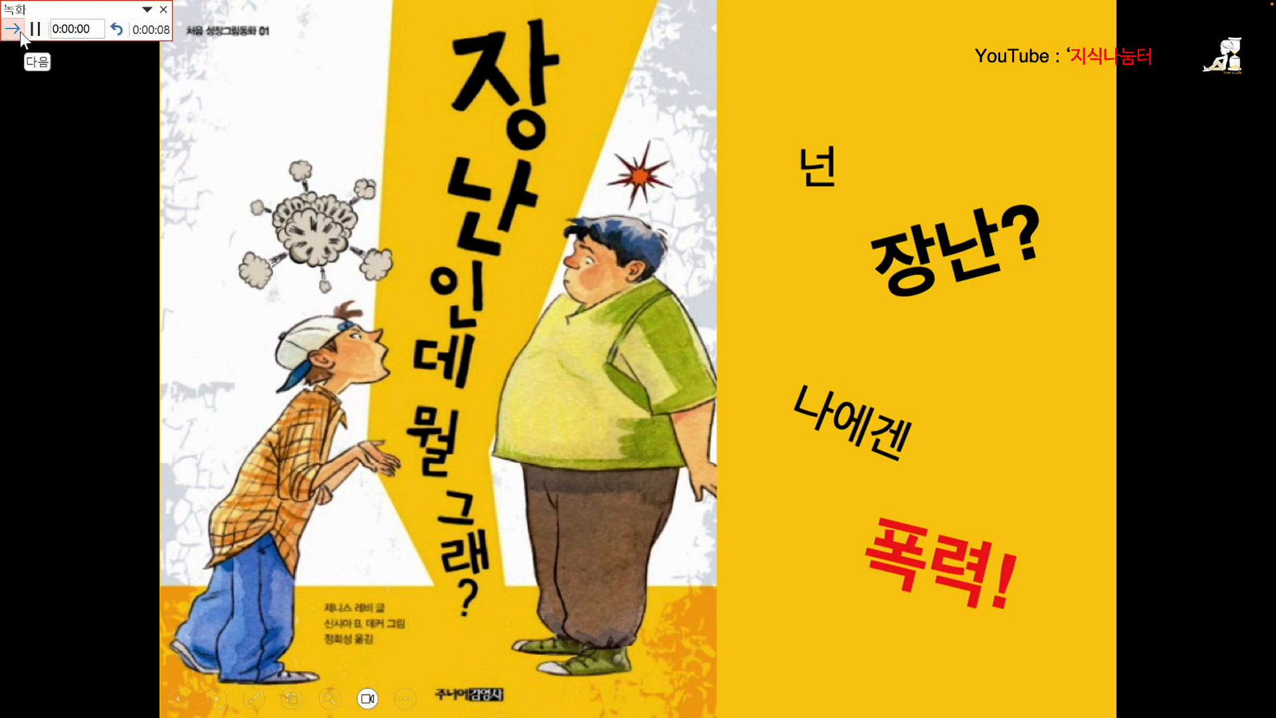
{"action": "left_click", "coordinate": [164, 10]}
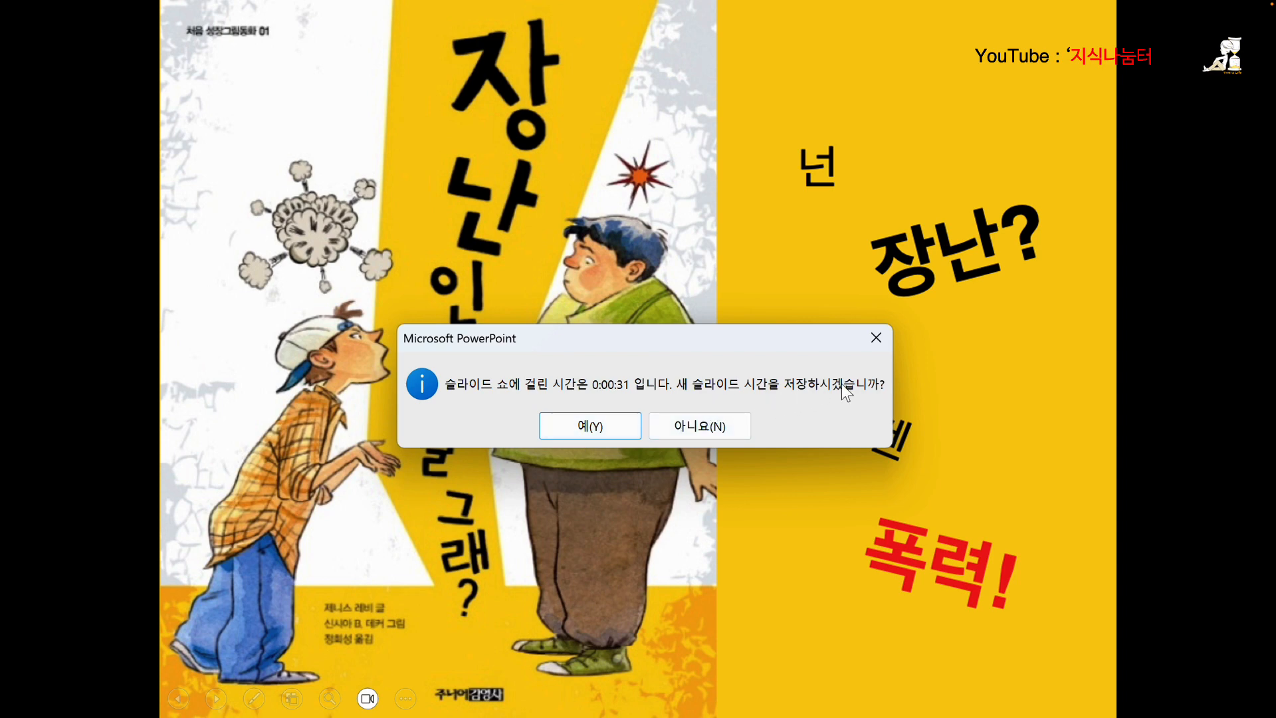
{"action": "left_click", "coordinate": [607, 425]}
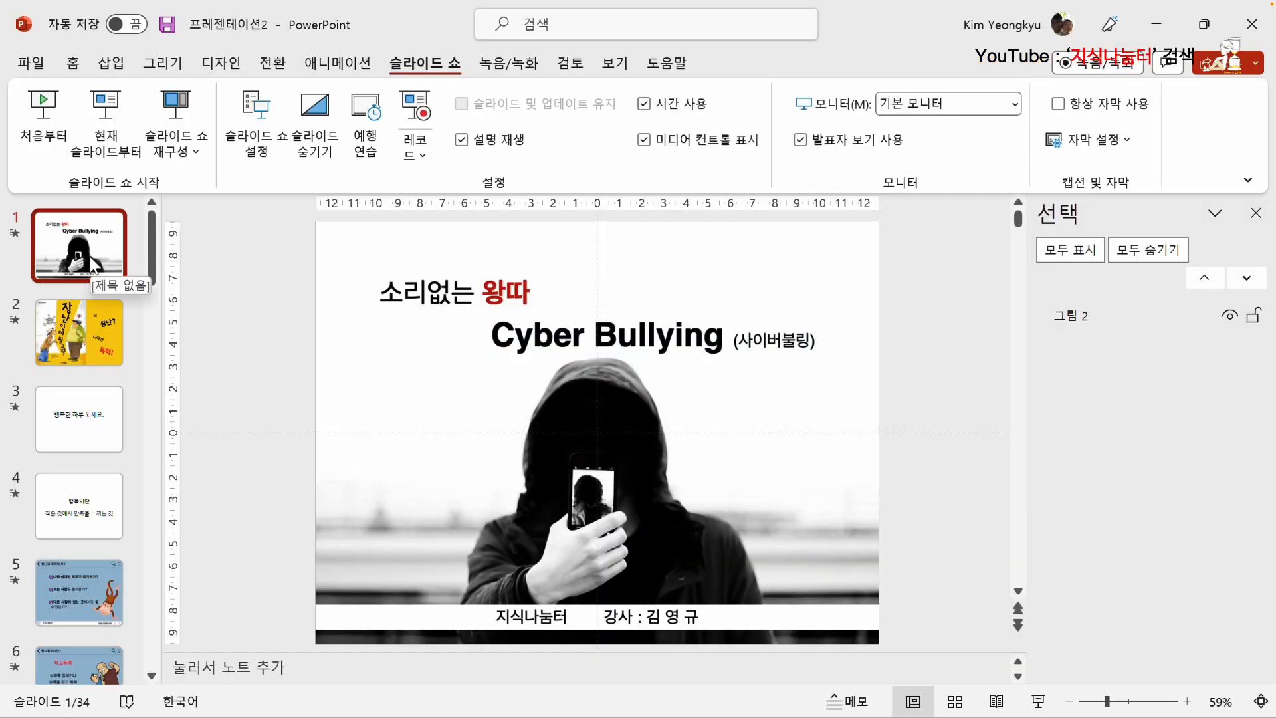
{"action": "left_click", "coordinate": [269, 69]}
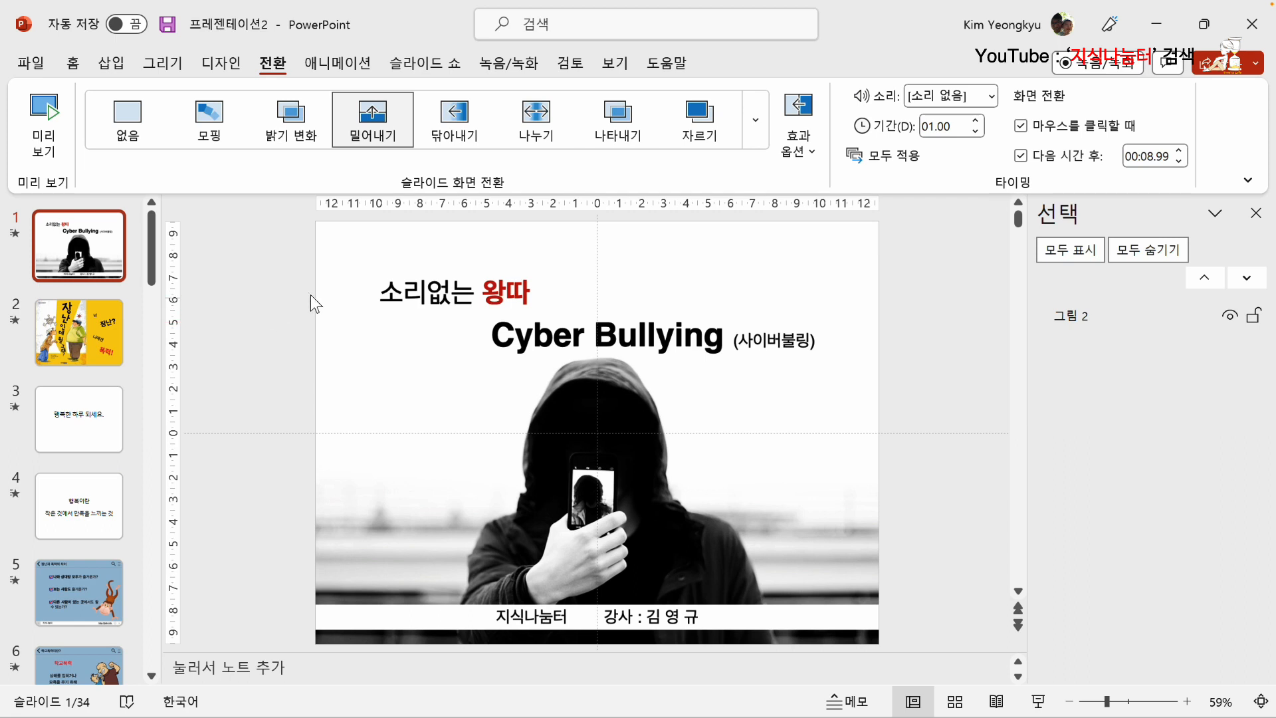
In the slide show subtitle settings, set the subtitle position to 맨 아래(오버레이).
{"action": "left_click", "coordinate": [439, 63]}
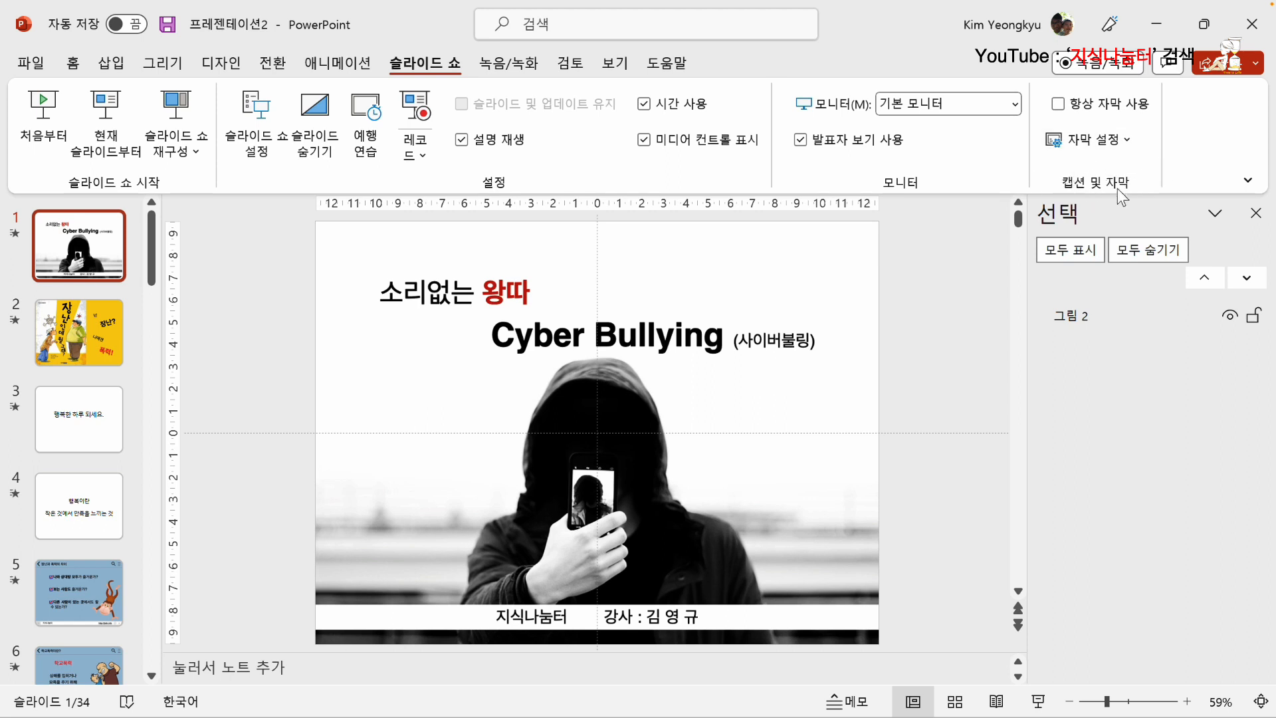
{"action": "left_click", "coordinate": [1127, 149]}
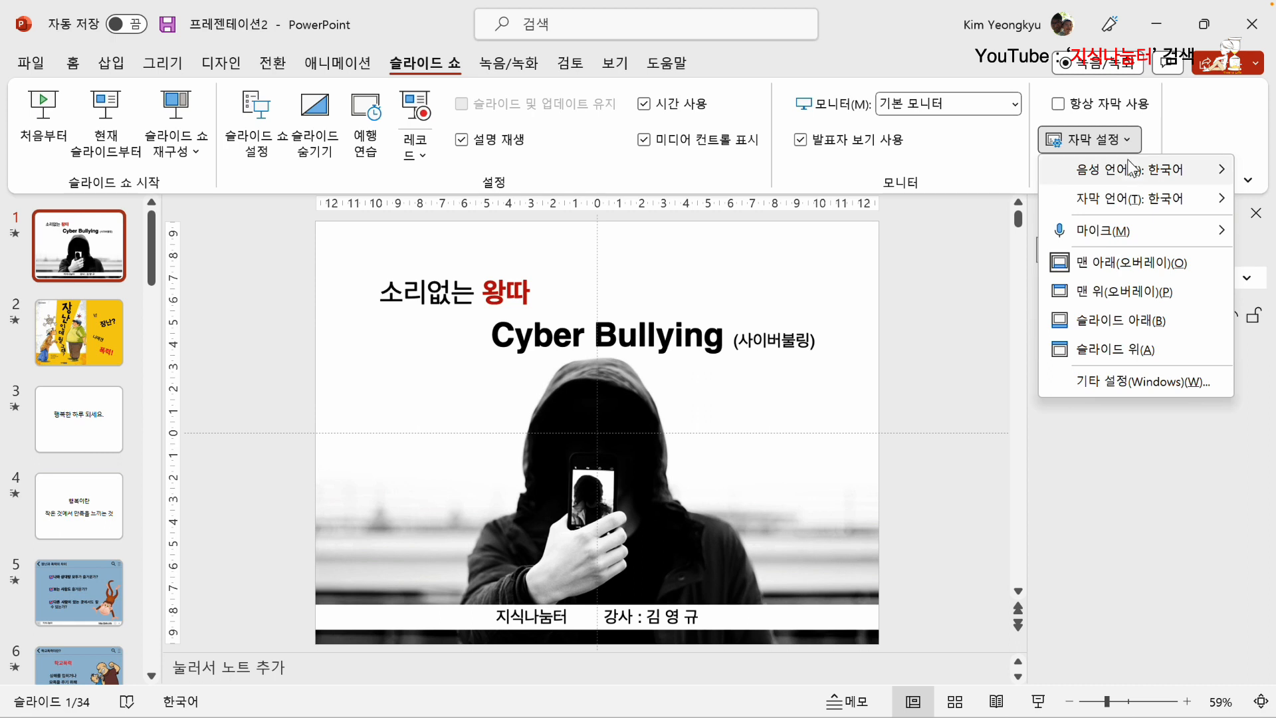
{"action": "mouse_move", "coordinate": [1117, 193]}
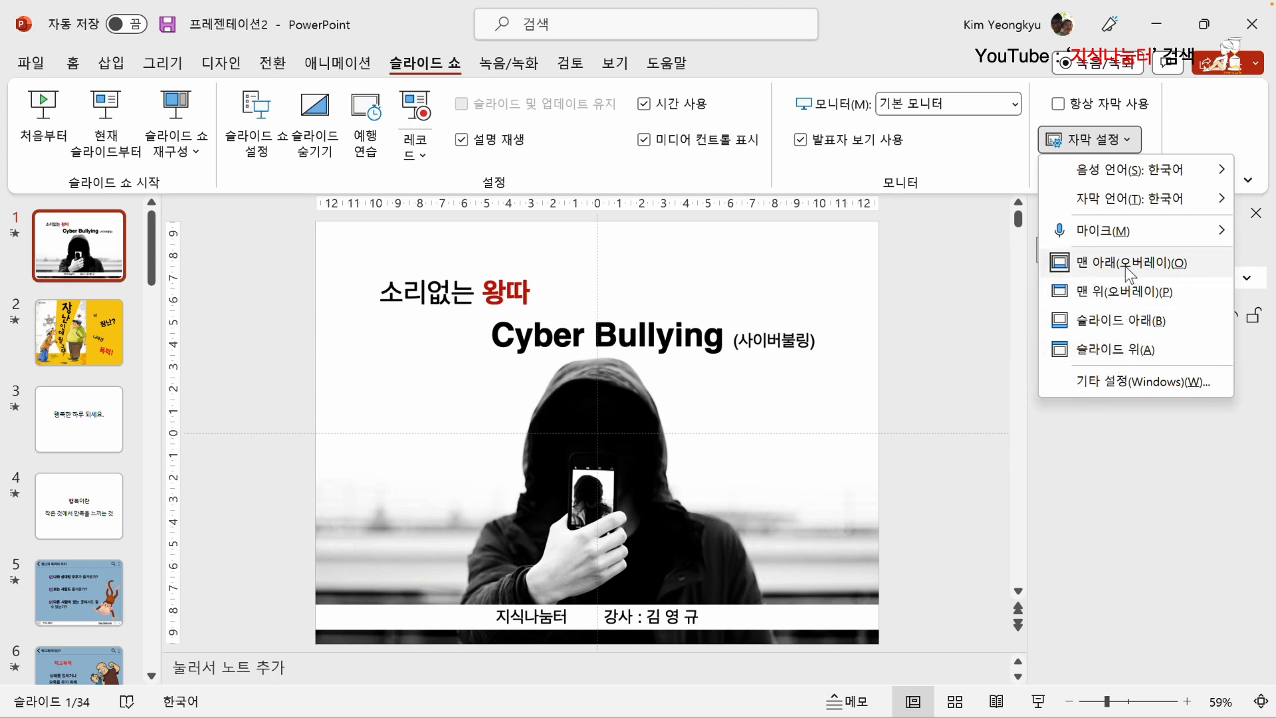
{"action": "left_click", "coordinate": [1126, 266]}
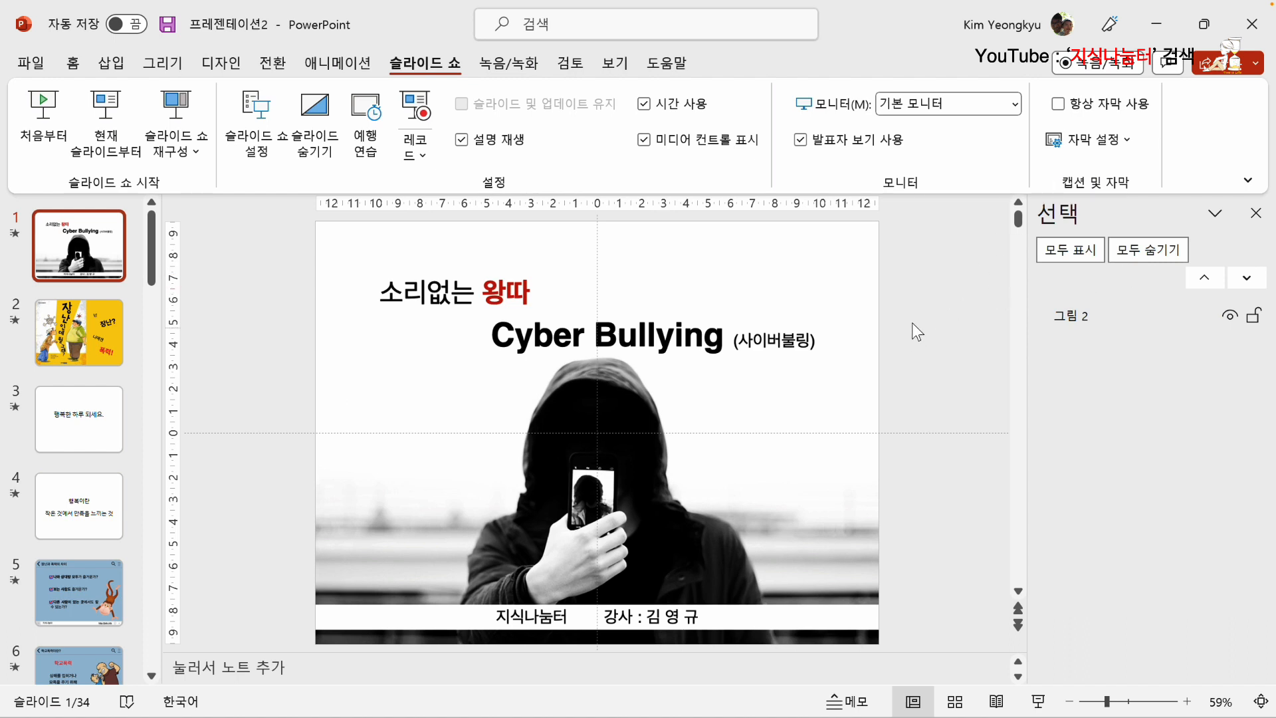